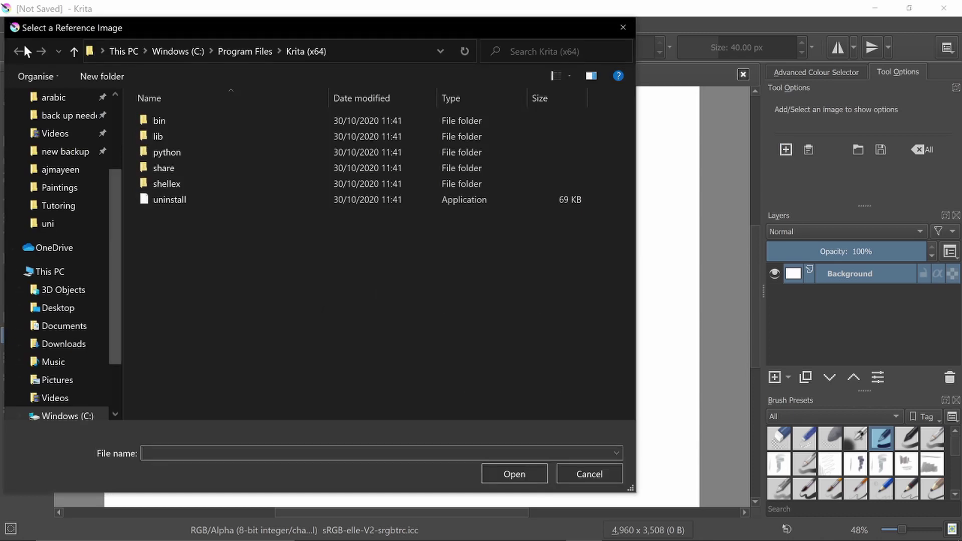
Step: Load the waterfall picture from the art reference folder in Documents as a reference image
click(89, 324)
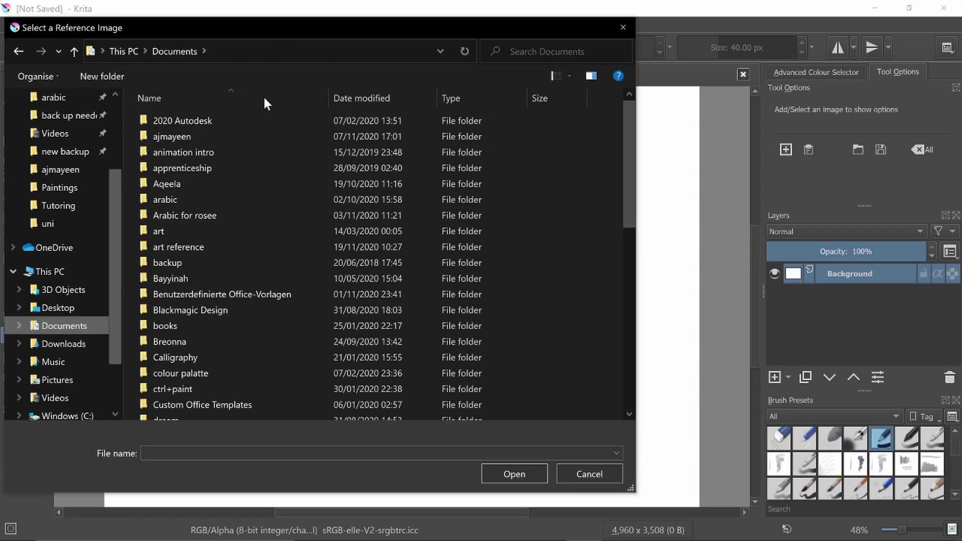
click(260, 243)
double_click(260, 247)
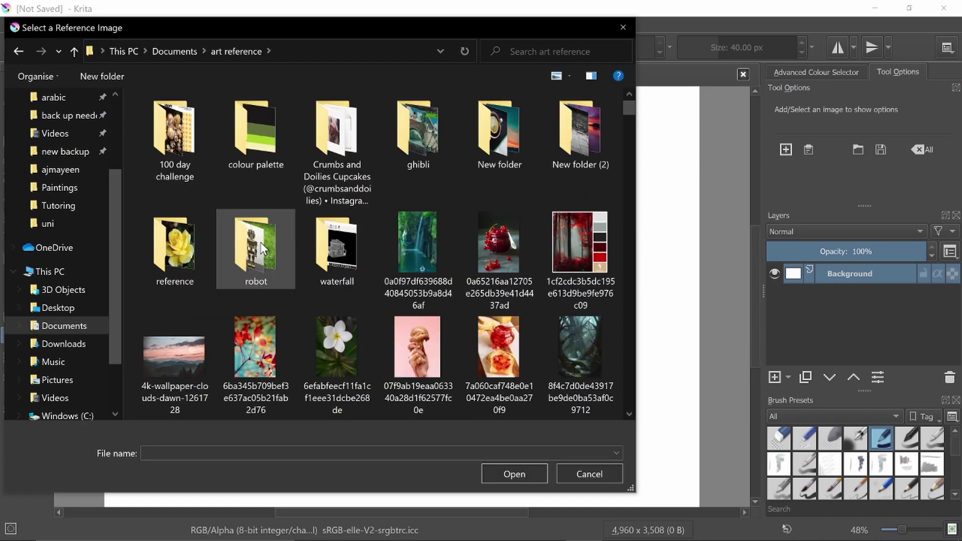
double_click(422, 254)
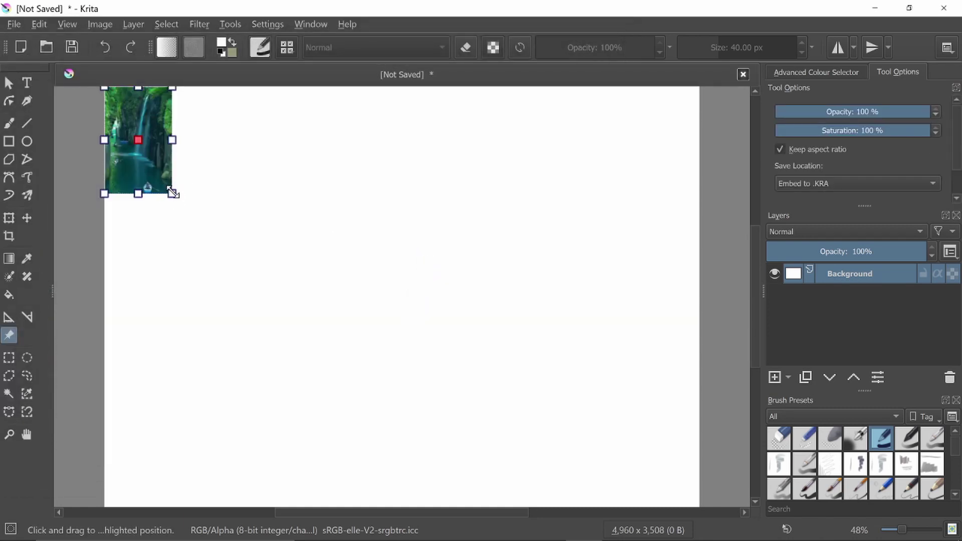
Step: Enlarge the waterfall reference image and move it so that it overlaps the upper-left corner of the page
drag(171, 194, 232, 291)
drag(203, 246, 133, 259)
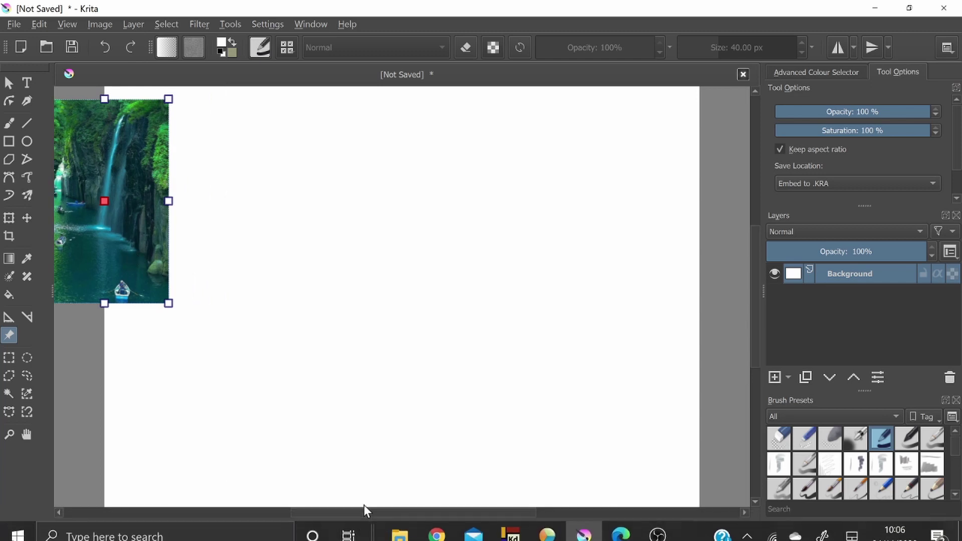
drag(365, 511, 341, 512)
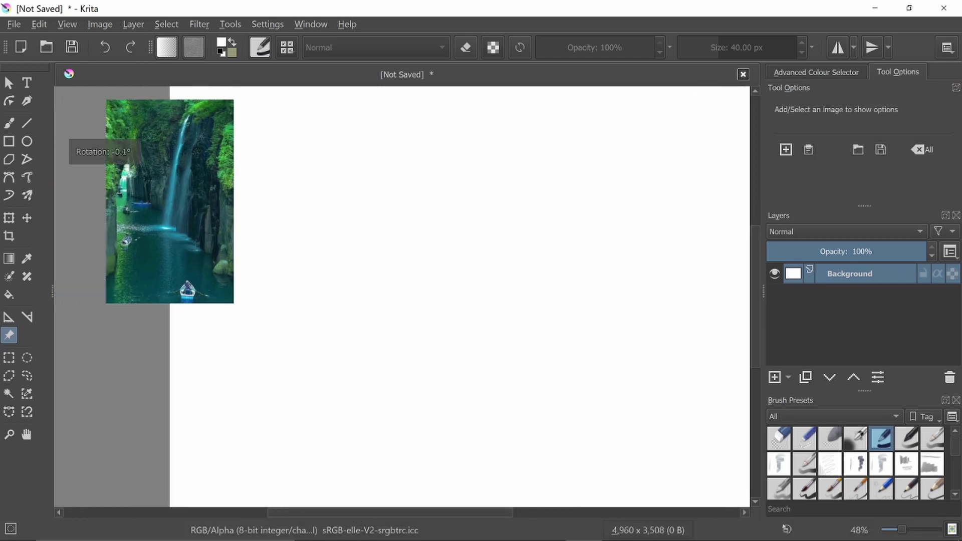
scroll(501, 281, down, 3)
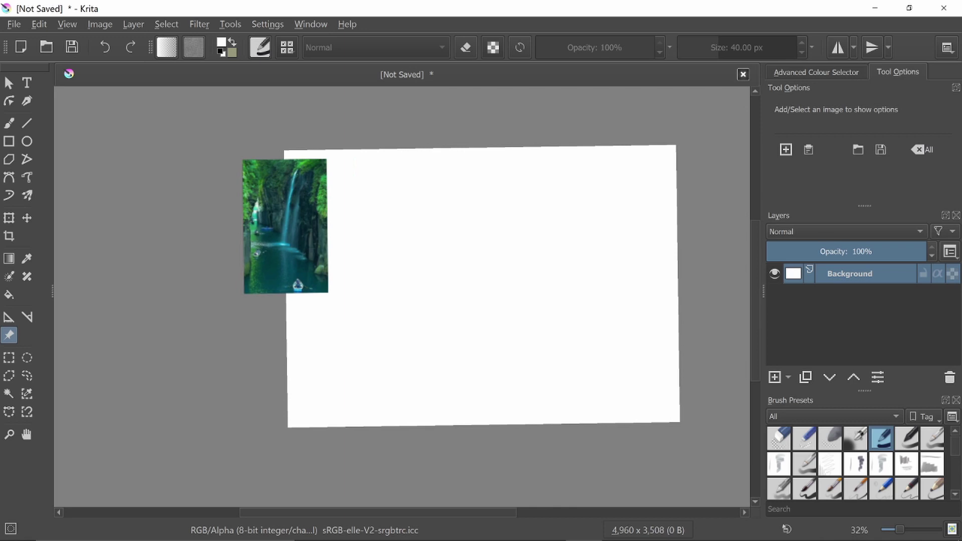
click(303, 242)
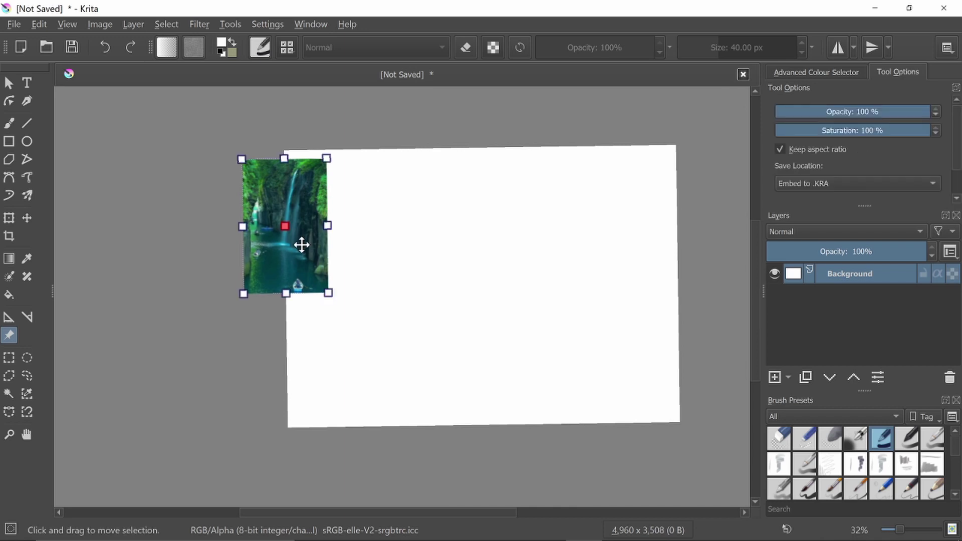
drag(303, 243, 274, 234)
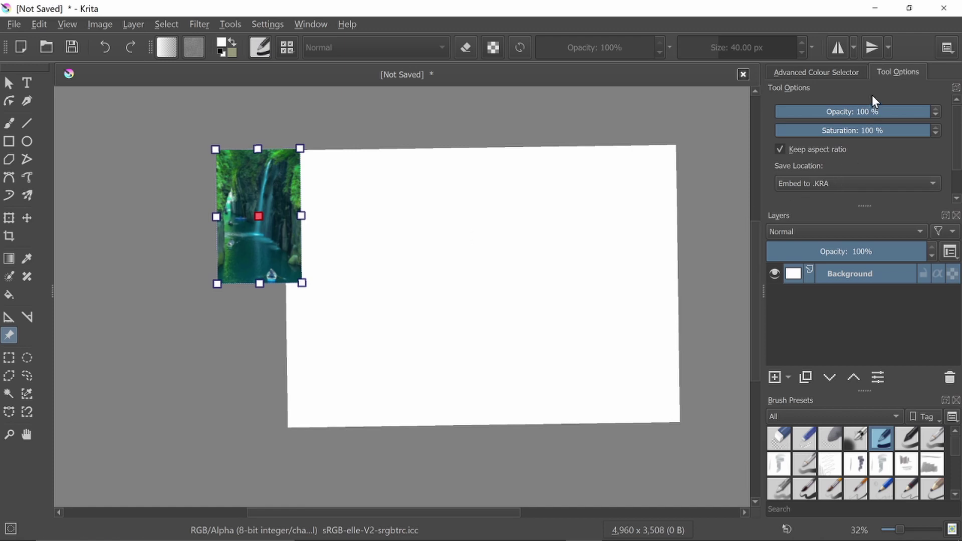
Step: Add the picture of red berries in a jar as a second reference image and place it below the waterfall
click(579, 185)
click(786, 149)
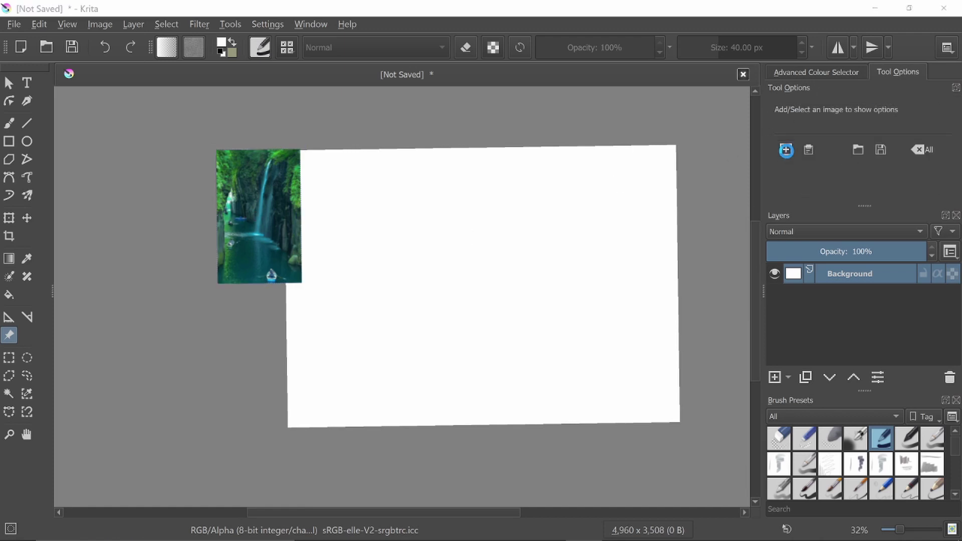
double_click(491, 270)
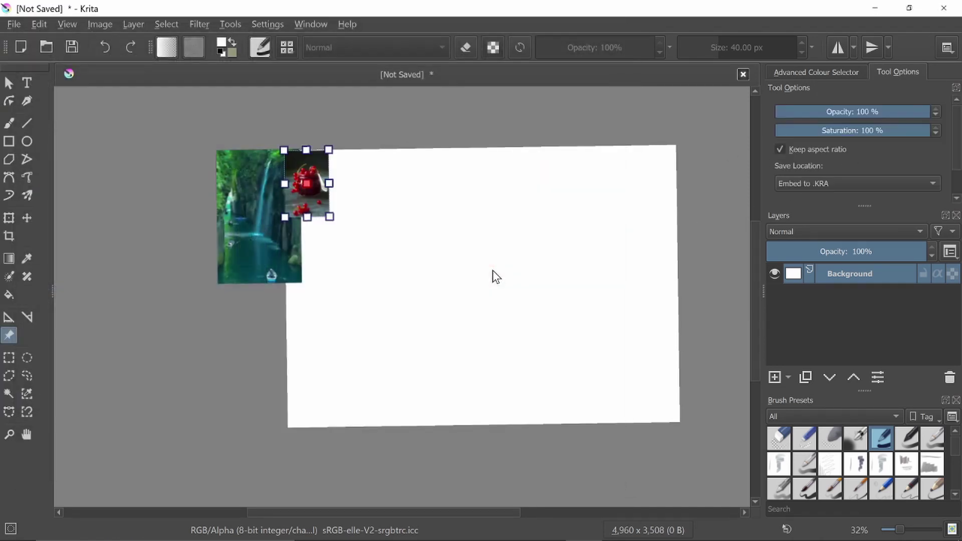
drag(323, 242, 286, 396)
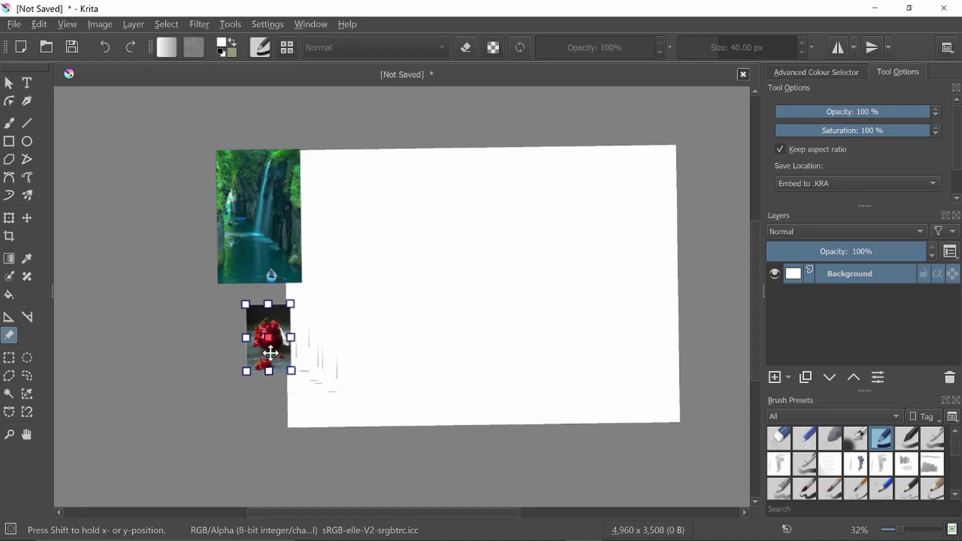
click(618, 256)
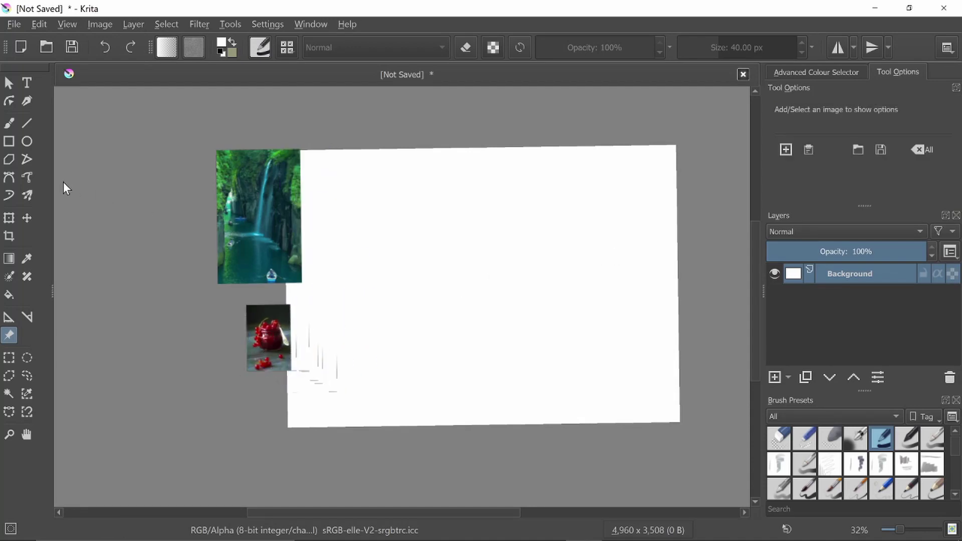
Step: Try a dark red freehand stroke on the page with the 40 px Basic-1 brush, and undo it
click(8, 126)
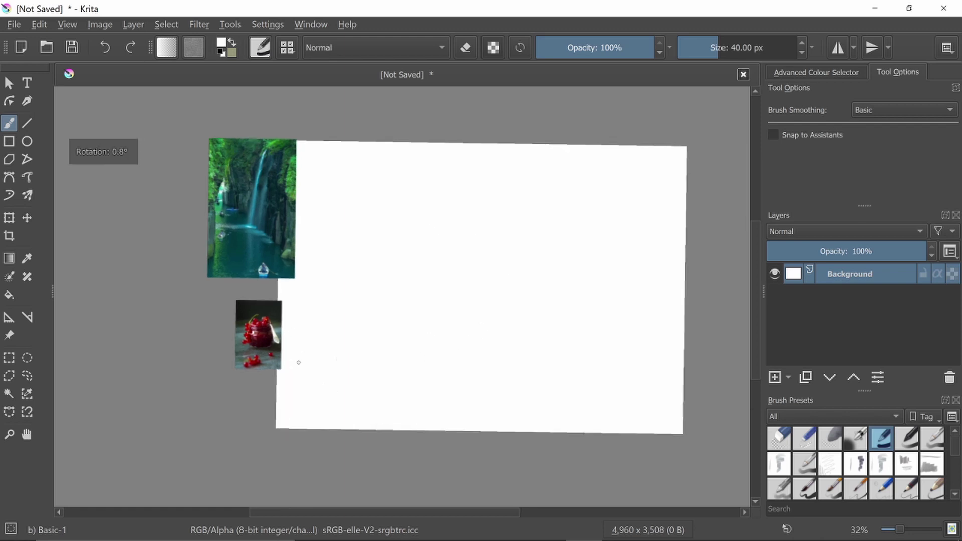
scroll(623, 264, up, 2)
scroll(594, 290, down, 2)
scroll(564, 282, up, 1)
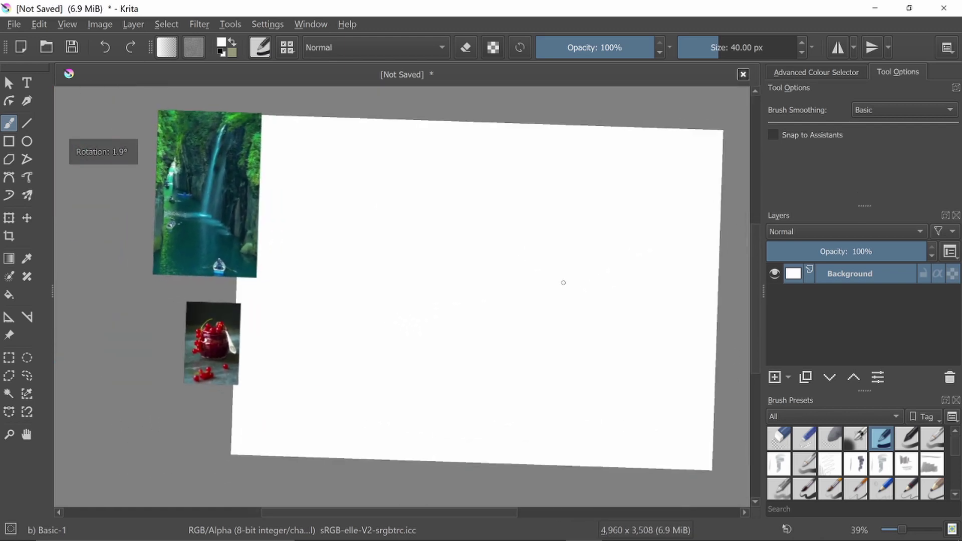
scroll(561, 281, down, 1)
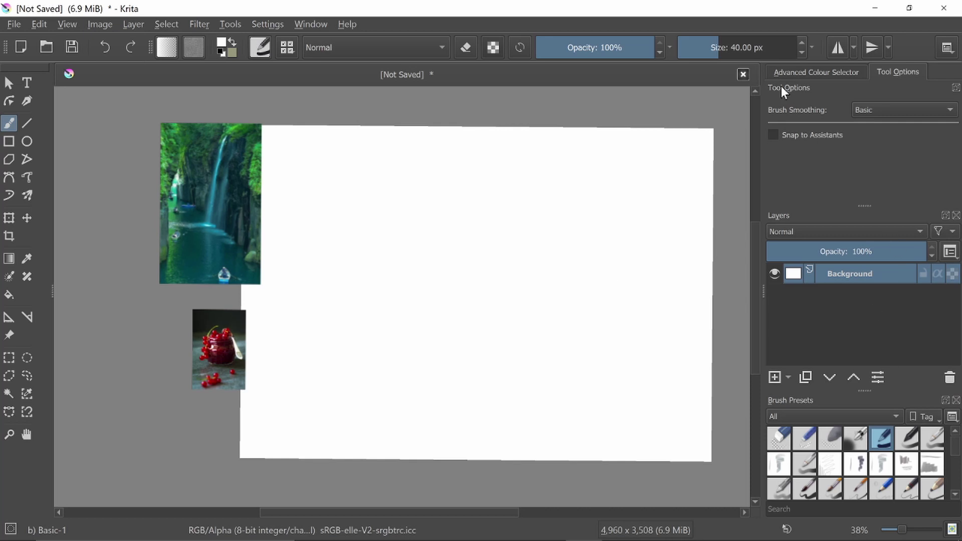
click(796, 68)
mouse_move(841, 124)
mouse_down()
mouse_move(861, 125)
mouse_move(841, 135)
mouse_up()
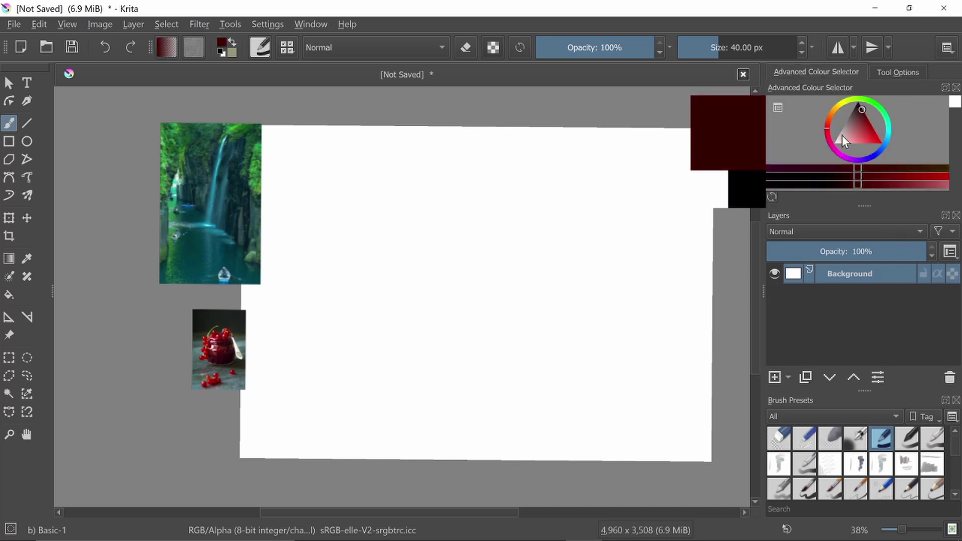
drag(552, 232, 575, 290)
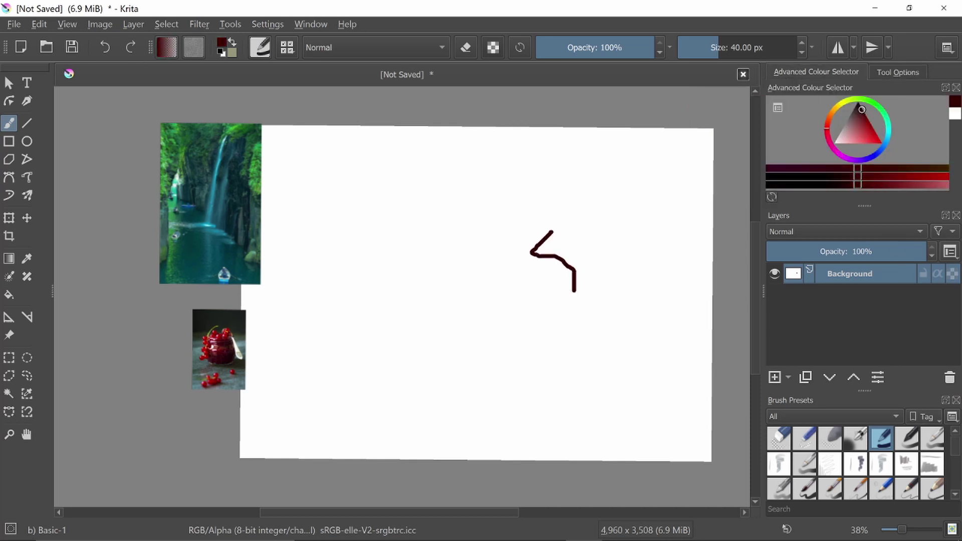
key(ctrl+z)
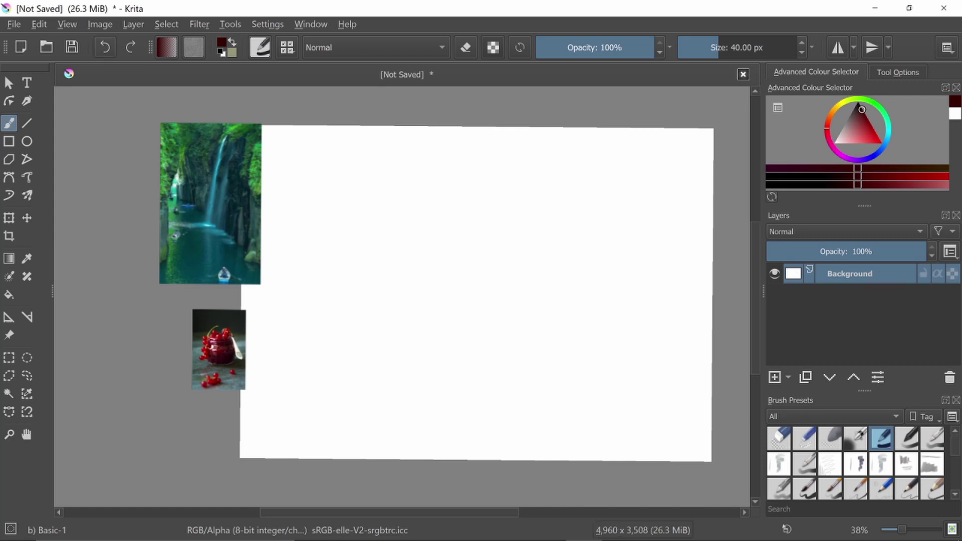
Step: Paint a dark red zigzag stroke and an overlapping dark teal one near the middle of the page
mouse_move(500, 205)
mouse_down()
mouse_move(489, 273)
mouse_move(501, 294)
mouse_up()
click(887, 129)
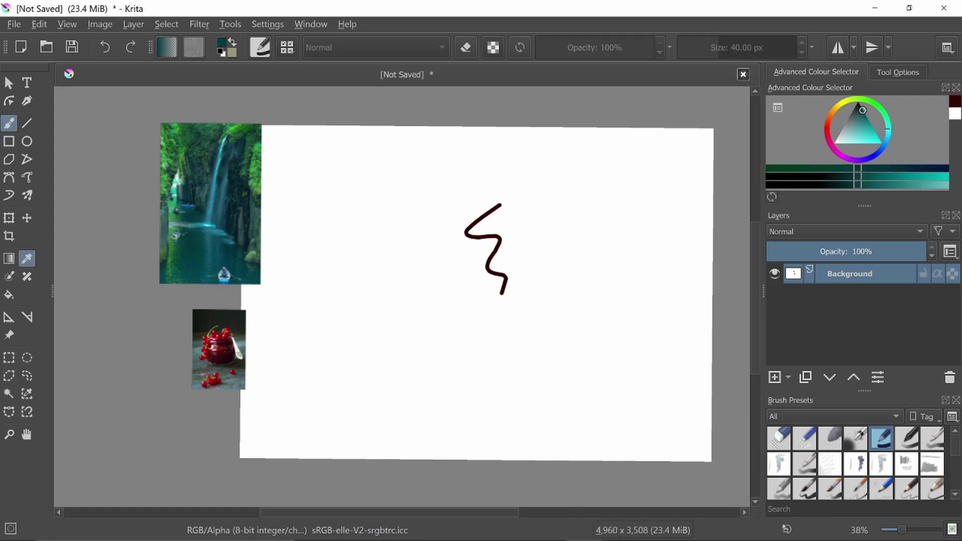
drag(523, 180, 537, 316)
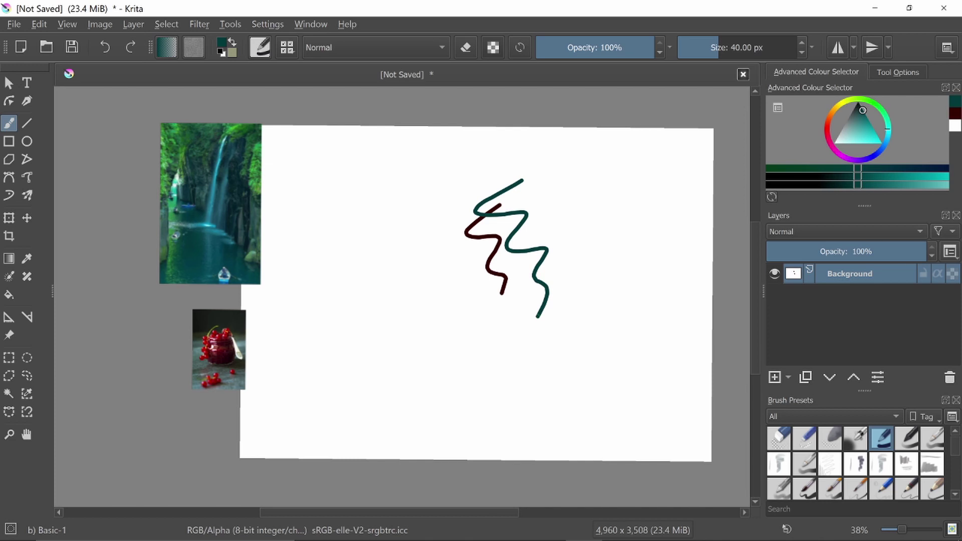
Step: Undo both zigzag strokes and delete all reference images
click(9, 335)
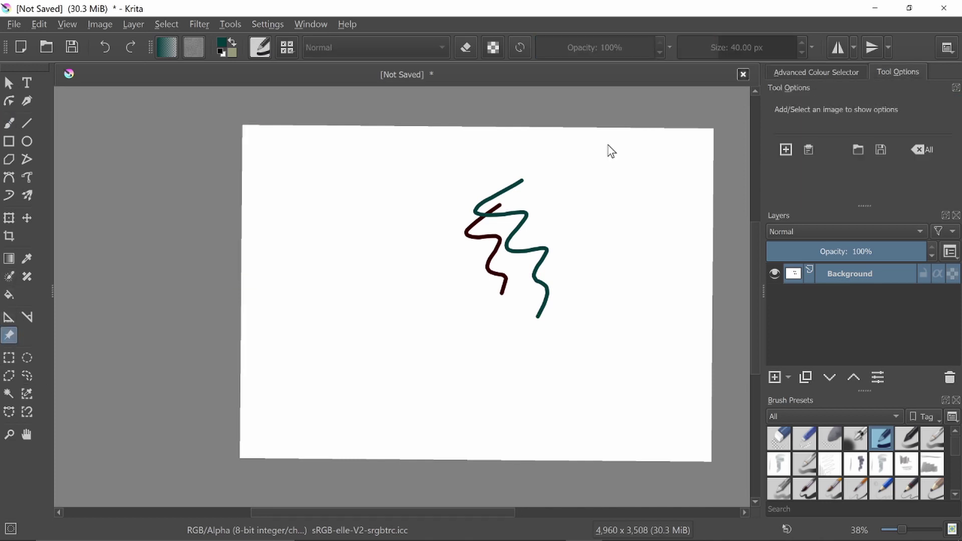
key(ctrl+z)
key(ctrl+z)
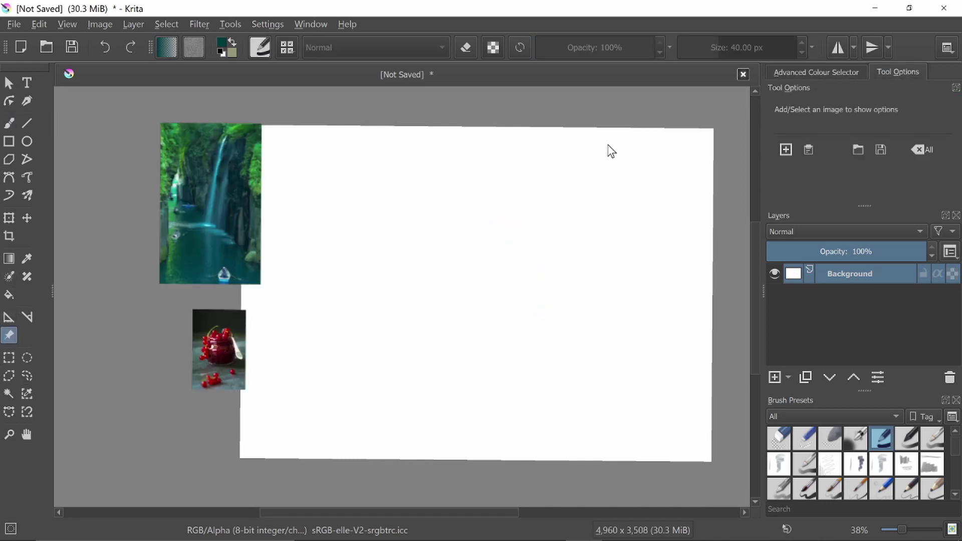
click(923, 149)
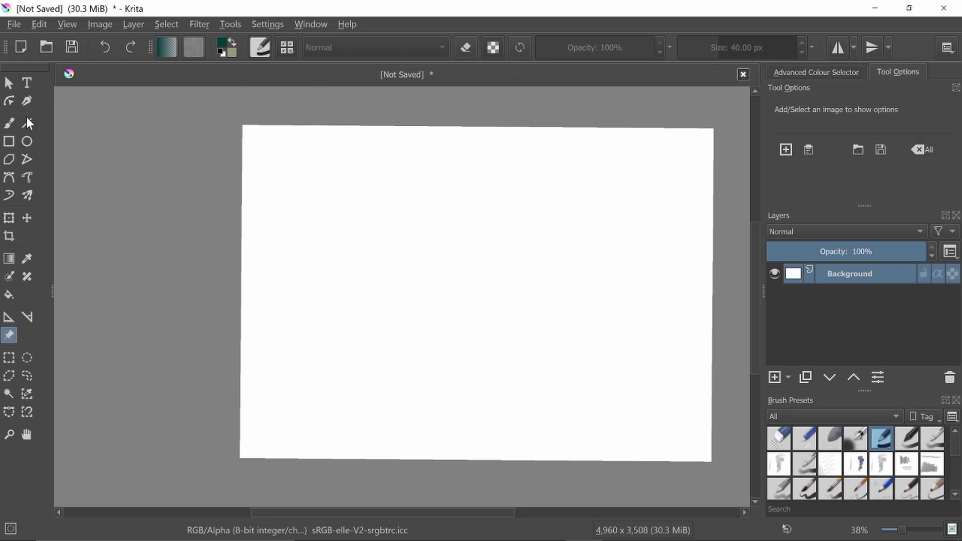
click(9, 124)
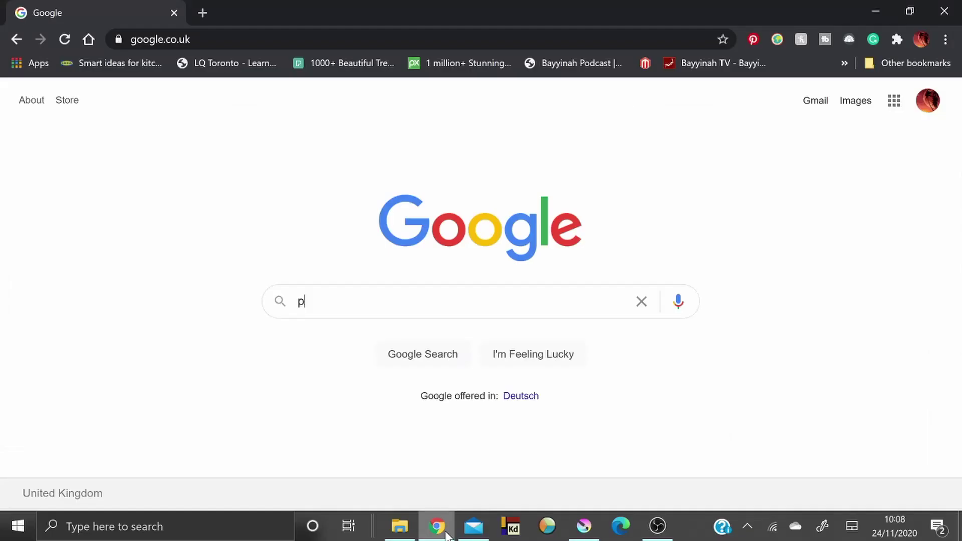
Step: Search Google Images for "pie"
text(e)
key(Return)
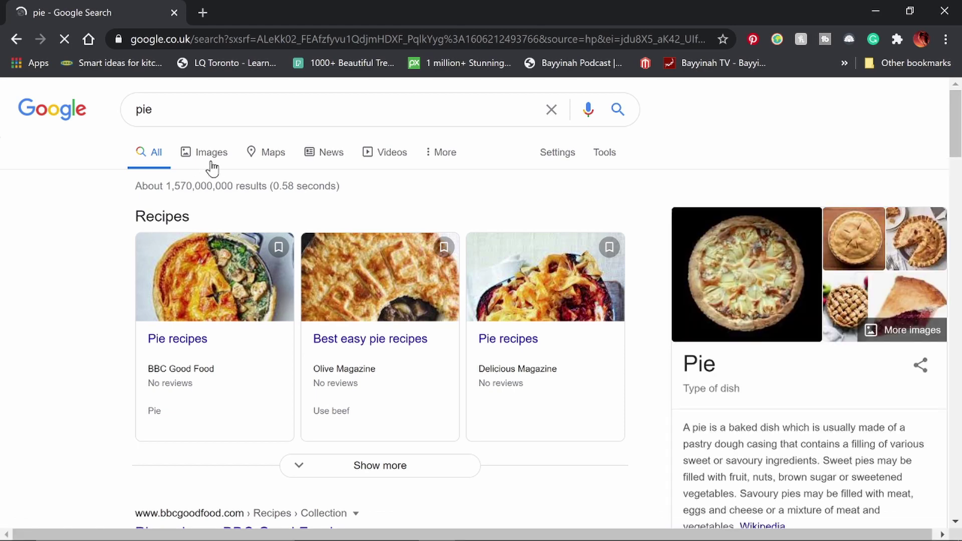
click(213, 159)
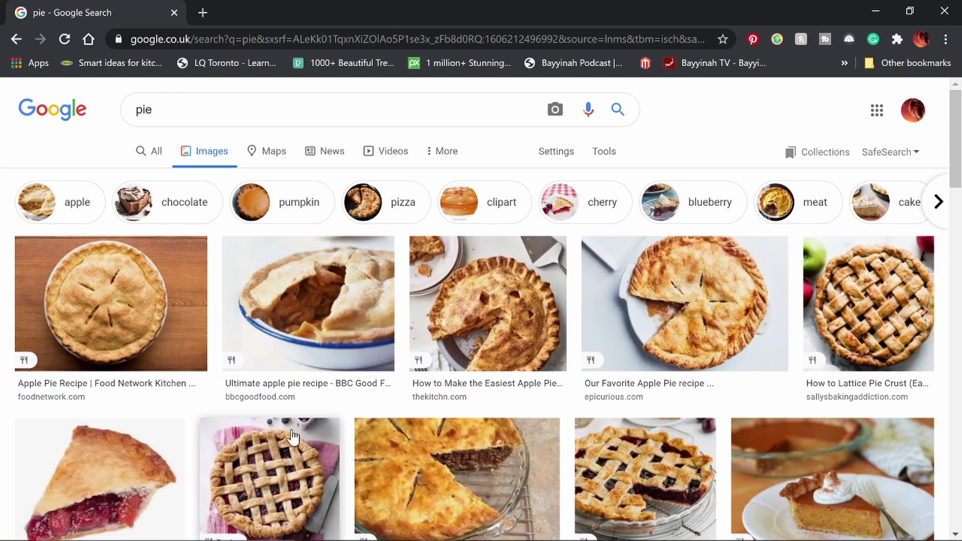
Step: Copy the picture of the lattice pie on the pink cloth and switch back to Krita
right_click(291, 434)
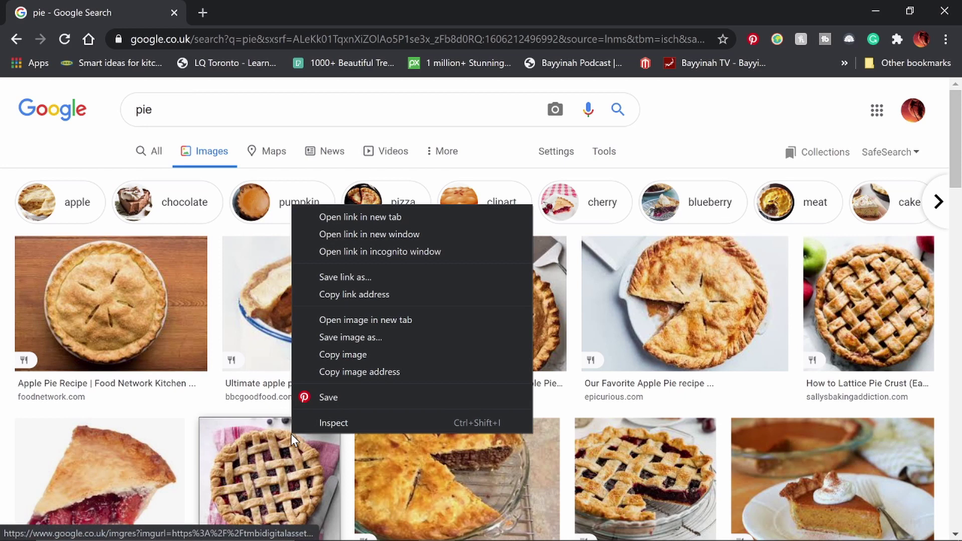
click(386, 351)
double_click(873, 24)
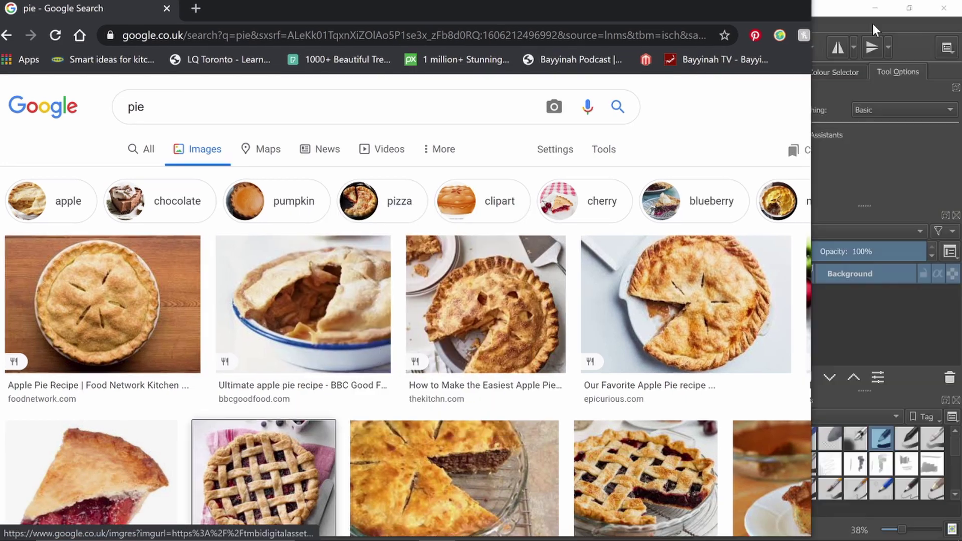
click(844, 8)
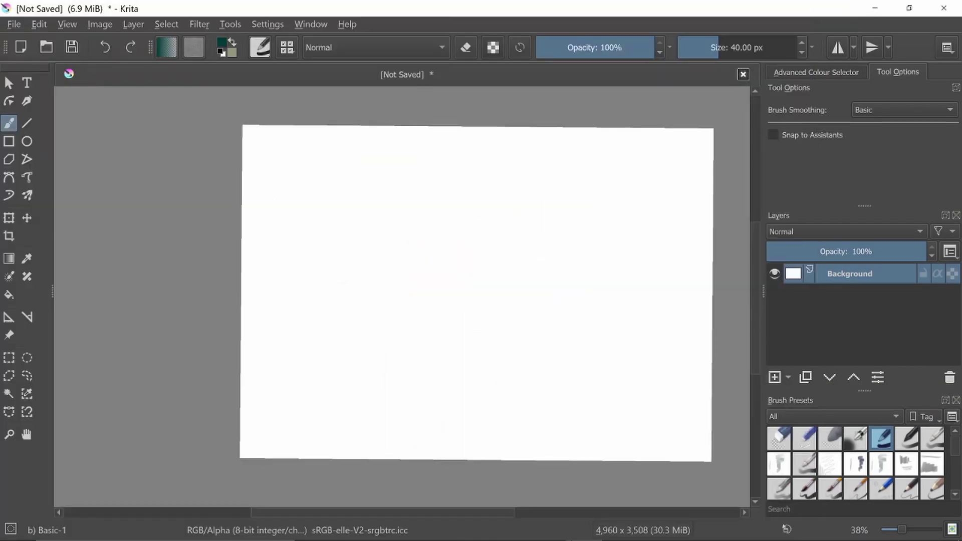
Step: Paste the copied pie picture as a reference image, then enlarge it and place it just outside the page's left edge
click(17, 26)
mouse_move(43, 29)
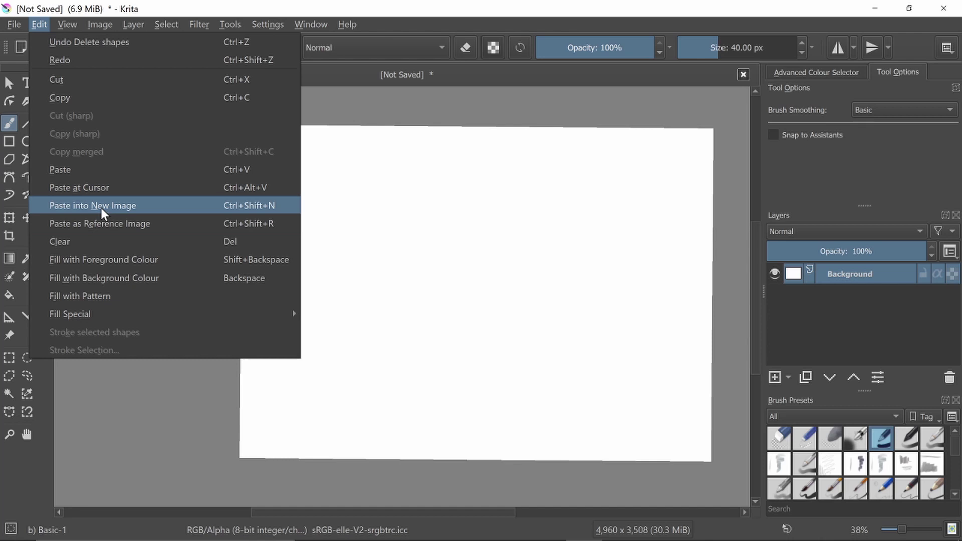
click(100, 223)
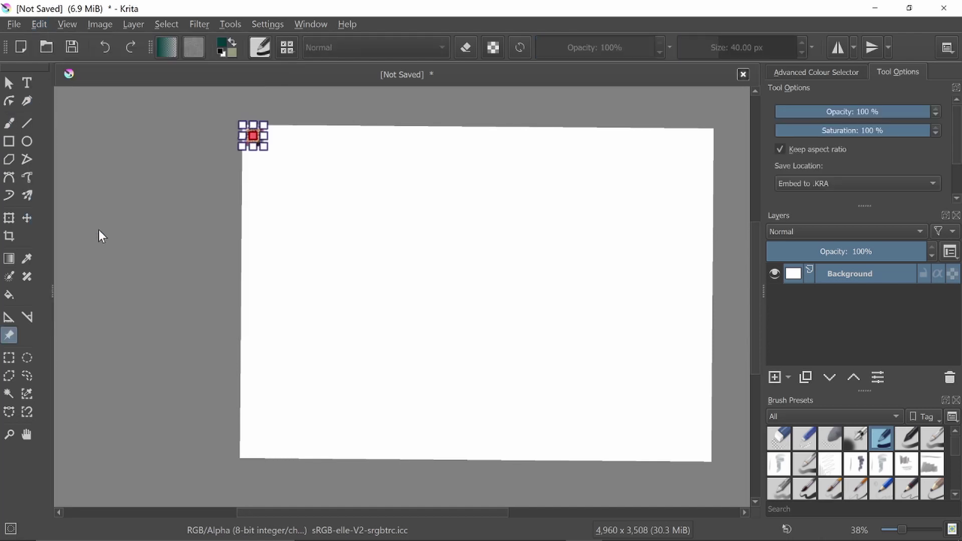
drag(264, 146, 323, 259)
drag(344, 224, 202, 229)
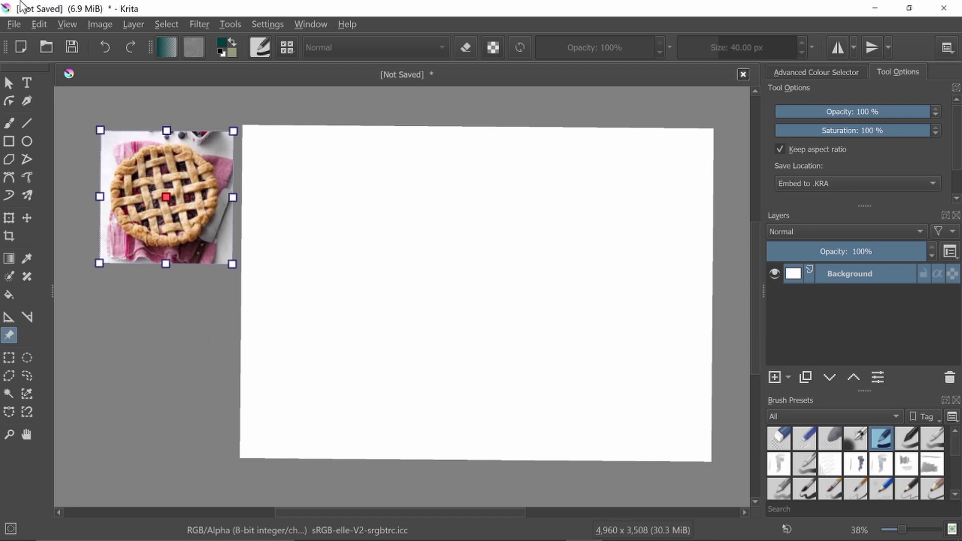
Step: Start a new document and try CMYK/Alpha as its colour model before switching back to RGB/Alpha
key(ctrl+n)
click(672, 299)
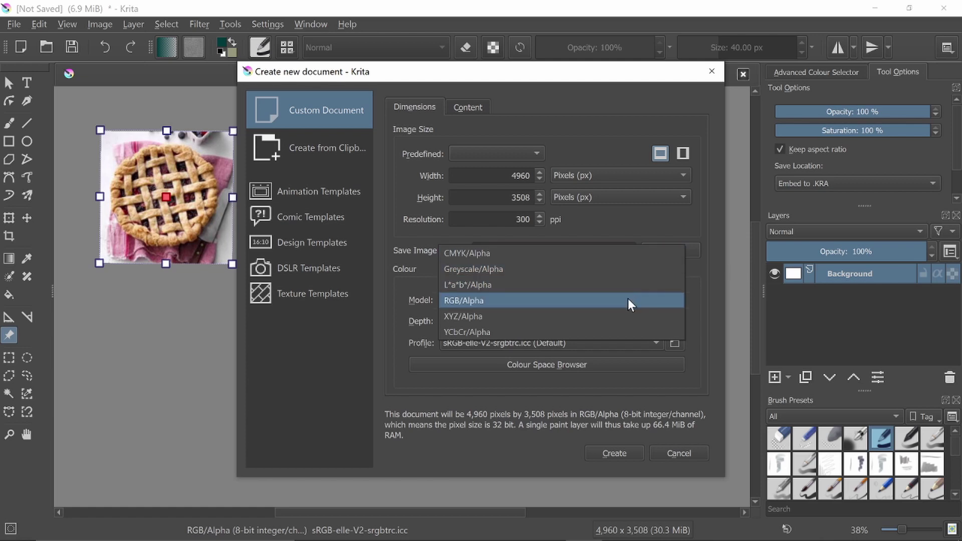
click(637, 253)
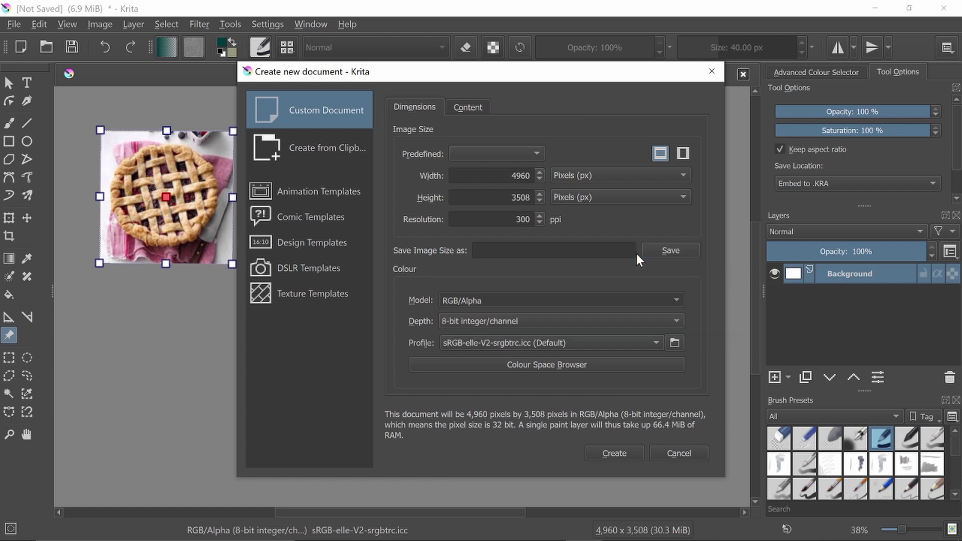
click(589, 299)
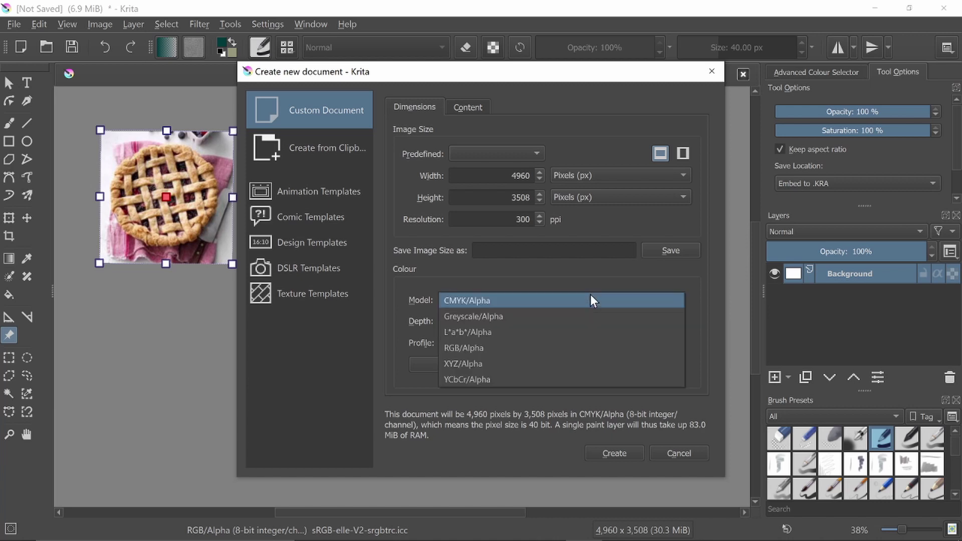
click(581, 349)
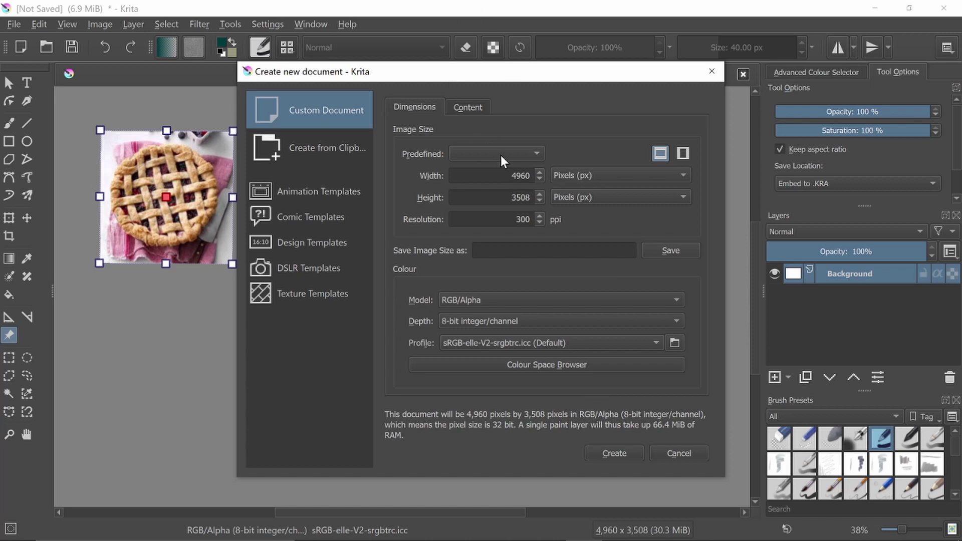
Step: Review the predefined page sizes and the create-from-clipboard settings, cancel the new document and deselect the pie image
click(540, 152)
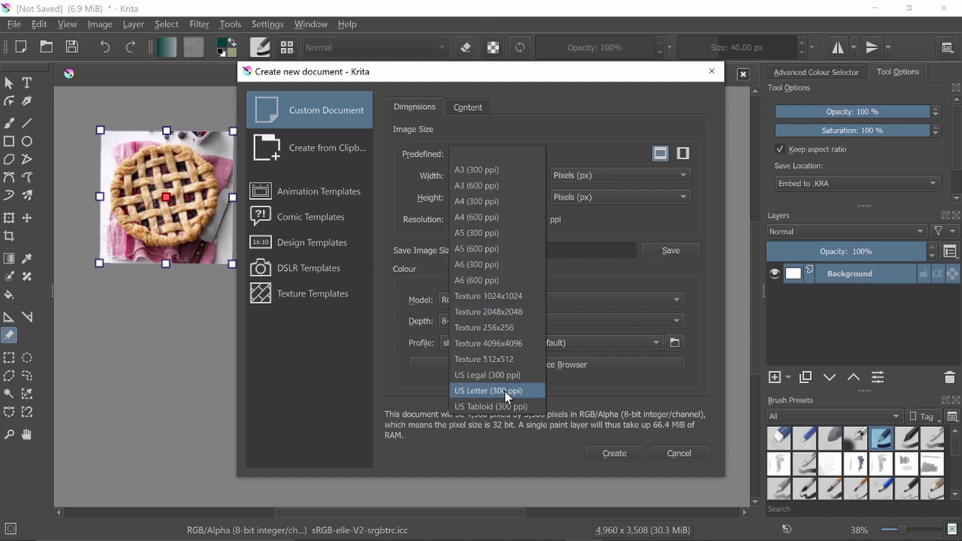
click(629, 147)
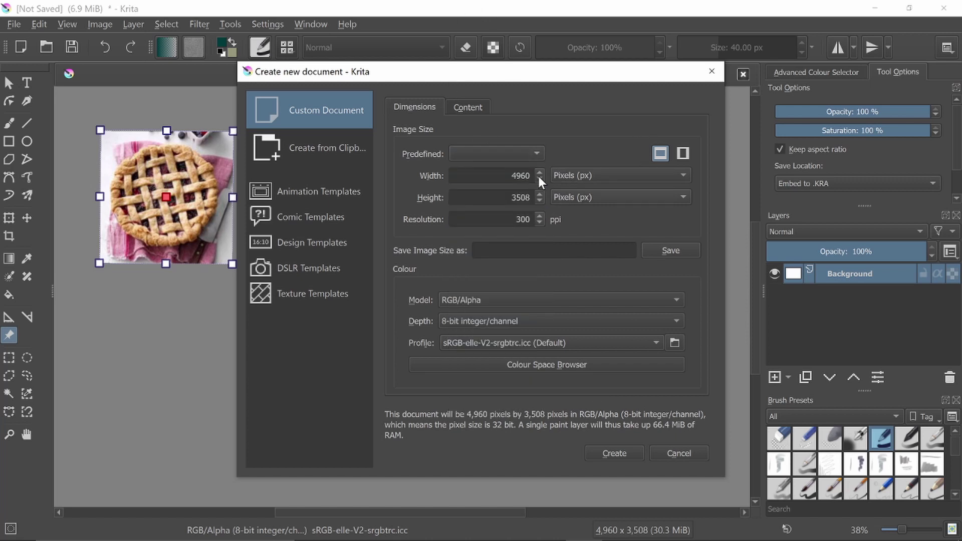
click(348, 149)
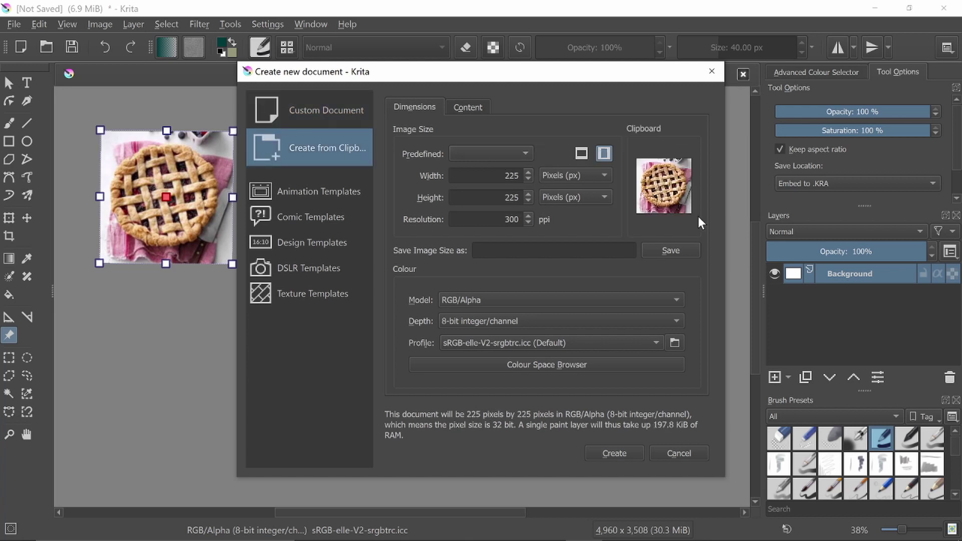
click(327, 107)
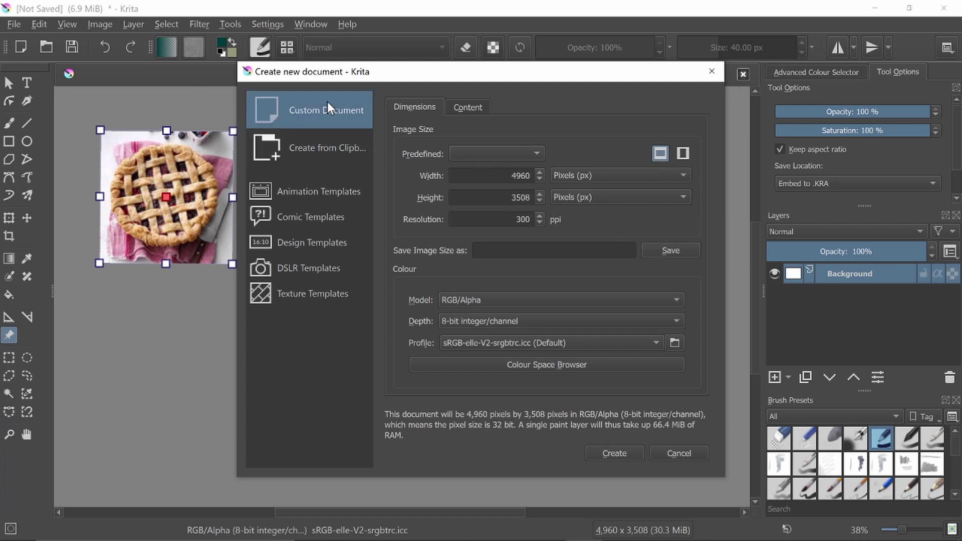
click(696, 452)
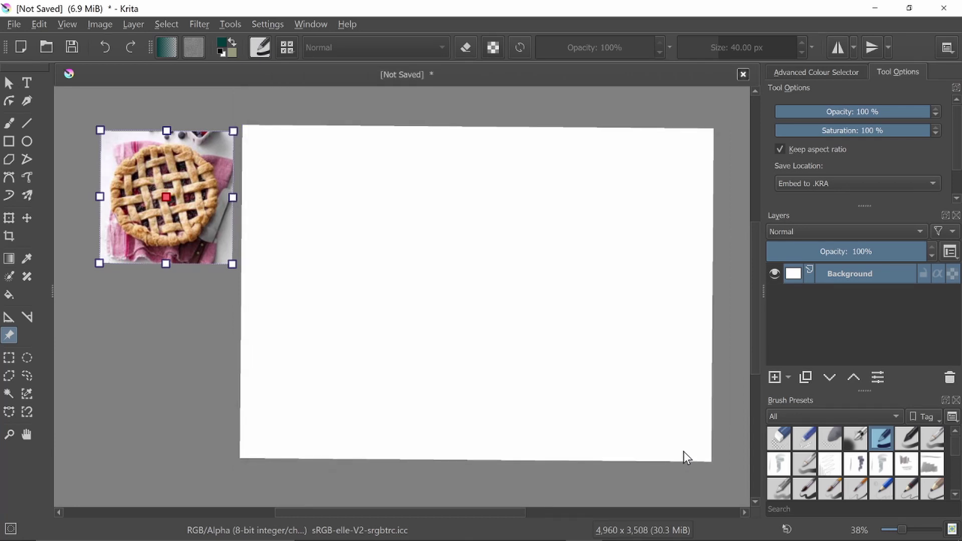
click(661, 418)
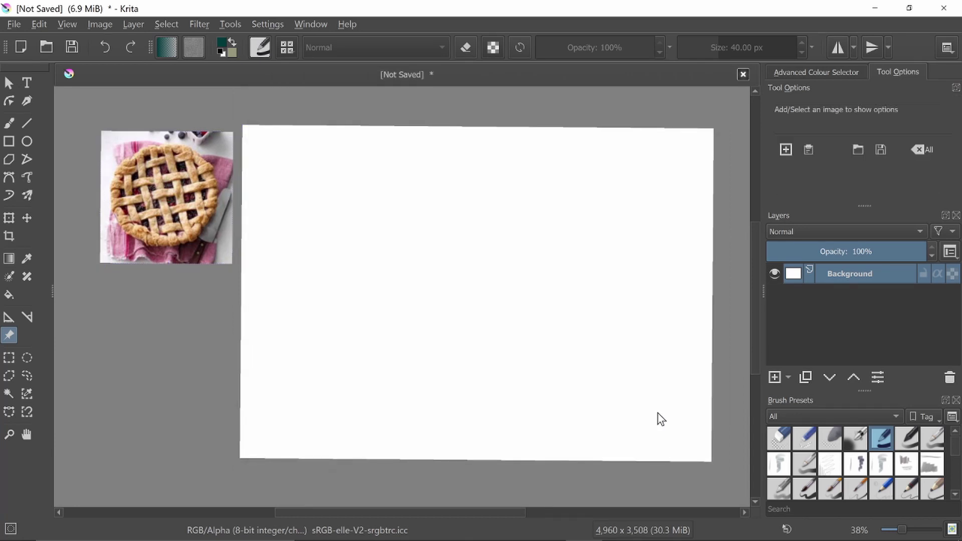
Step: Browse the available workspaces and switch to the Animation workspace
click(945, 48)
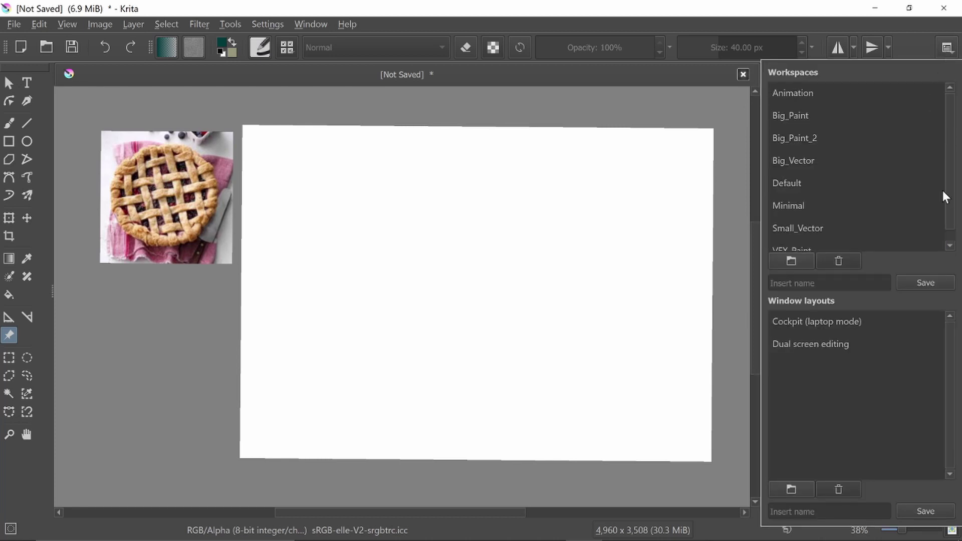
scroll(948, 189, down, 1)
scroll(954, 173, up, 1)
click(902, 92)
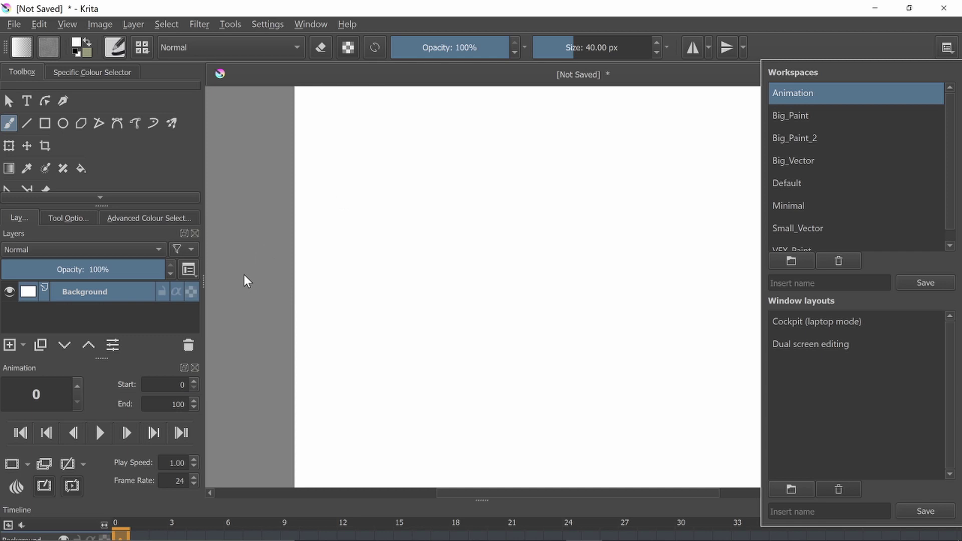
click(244, 278)
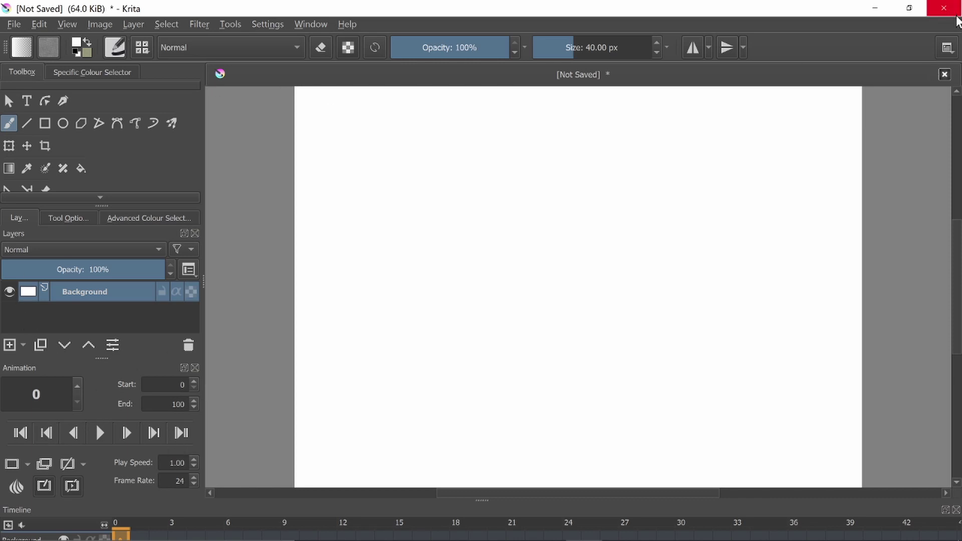
Step: Switch the layout to the Default workspace
click(947, 47)
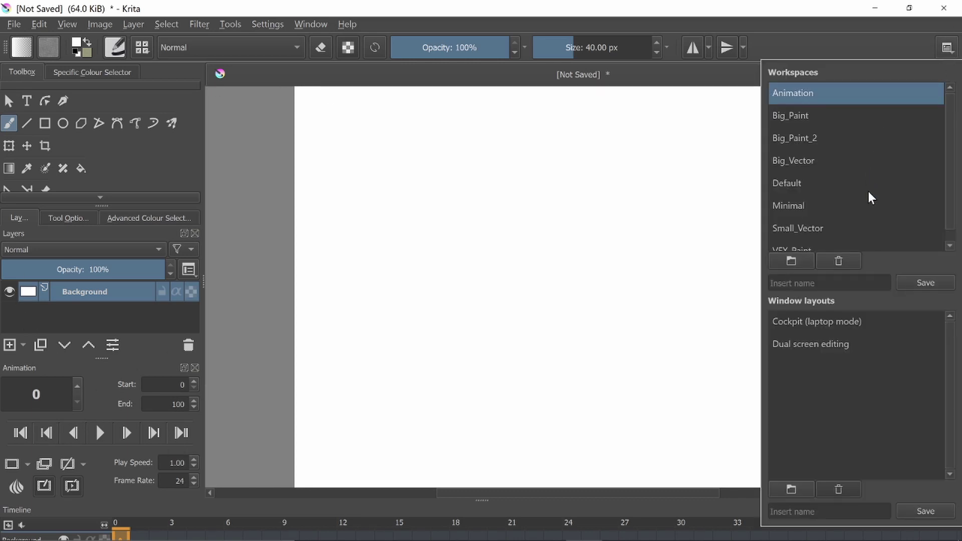
click(785, 183)
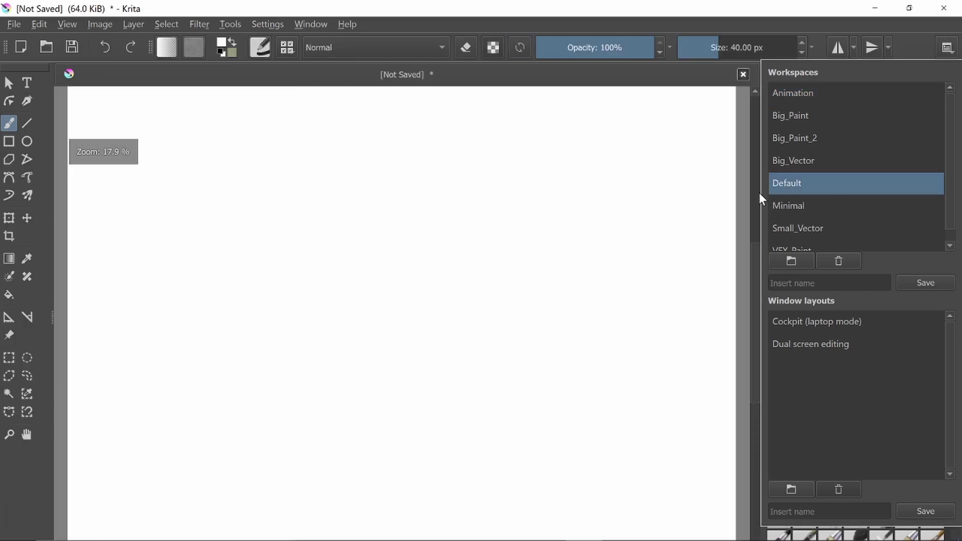
click(726, 207)
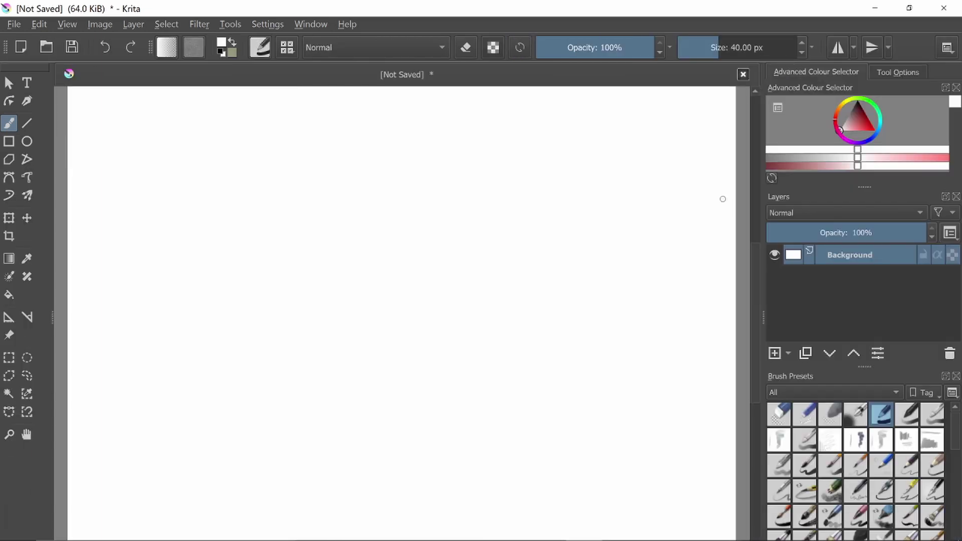
Step: Detach the Advanced Colour Selector docker and dock it below the toolbox
click(946, 47)
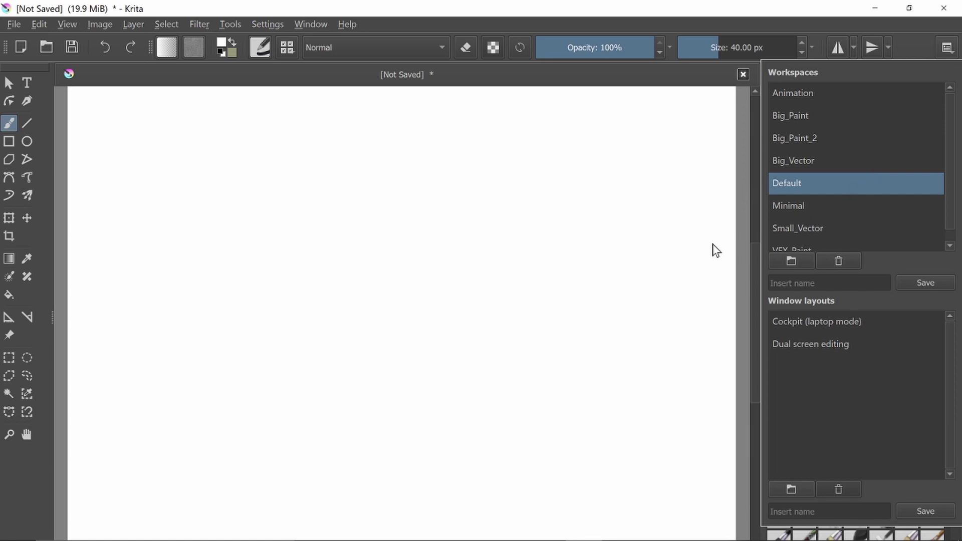
click(713, 245)
click(945, 89)
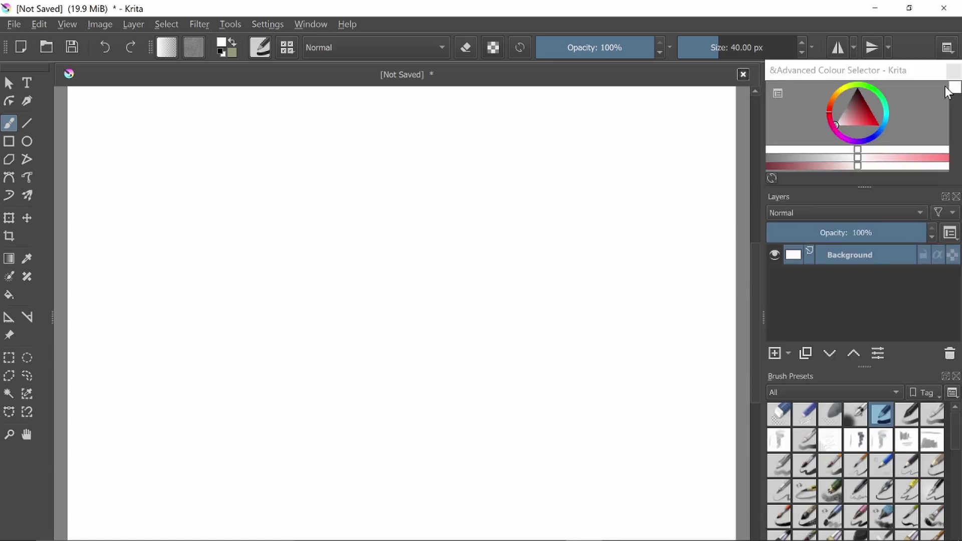
drag(896, 75, 1, 502)
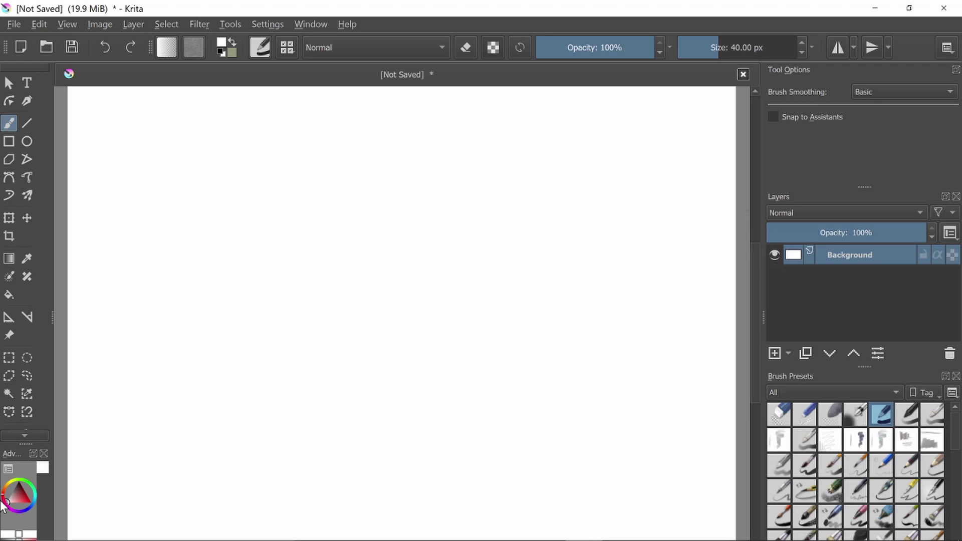
Step: Save the current docker layout as a workspace named "new default"
click(946, 48)
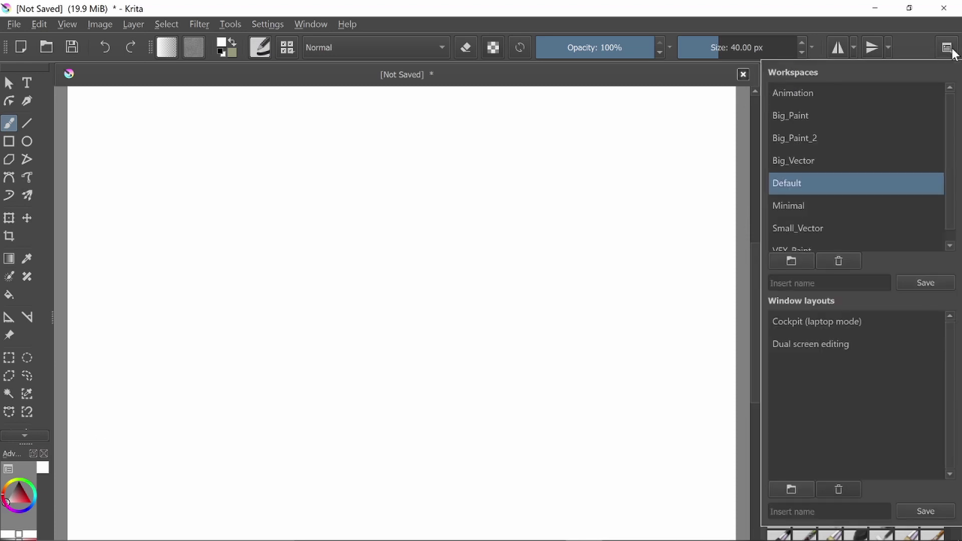
click(829, 283)
text(ne)
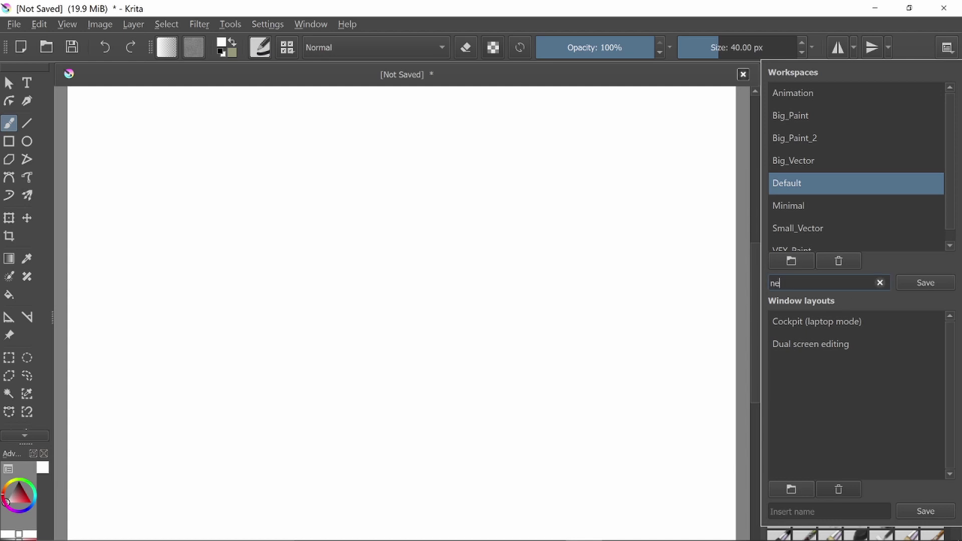
text(w default)
click(919, 288)
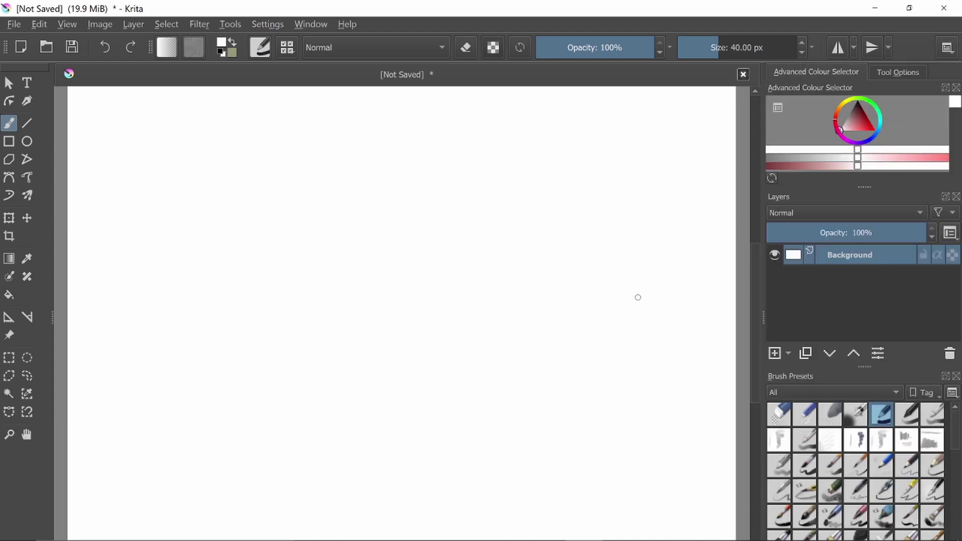
Step: Show the Touch Docker, dock it along the canvas's left side and widen it until its controls fit
click(259, 25)
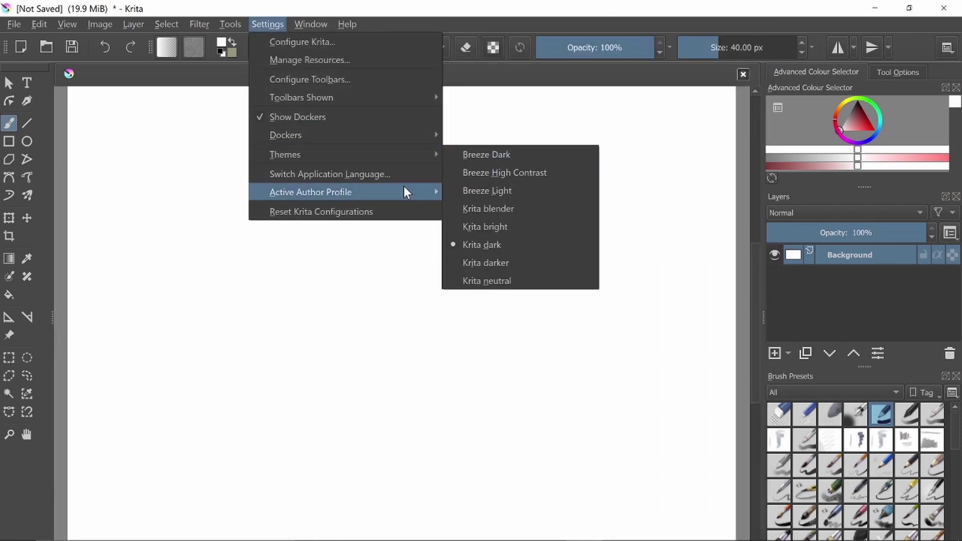
mouse_move(392, 136)
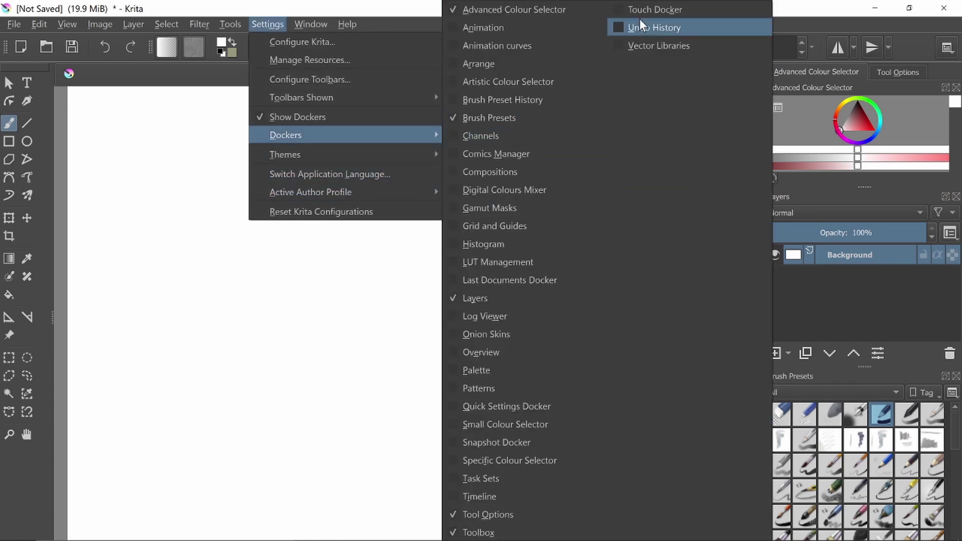
click(618, 9)
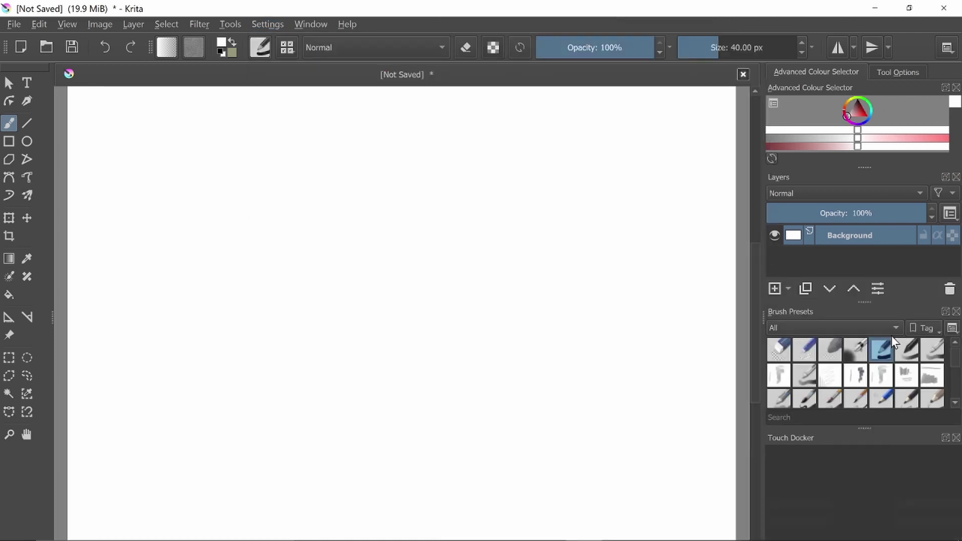
click(945, 439)
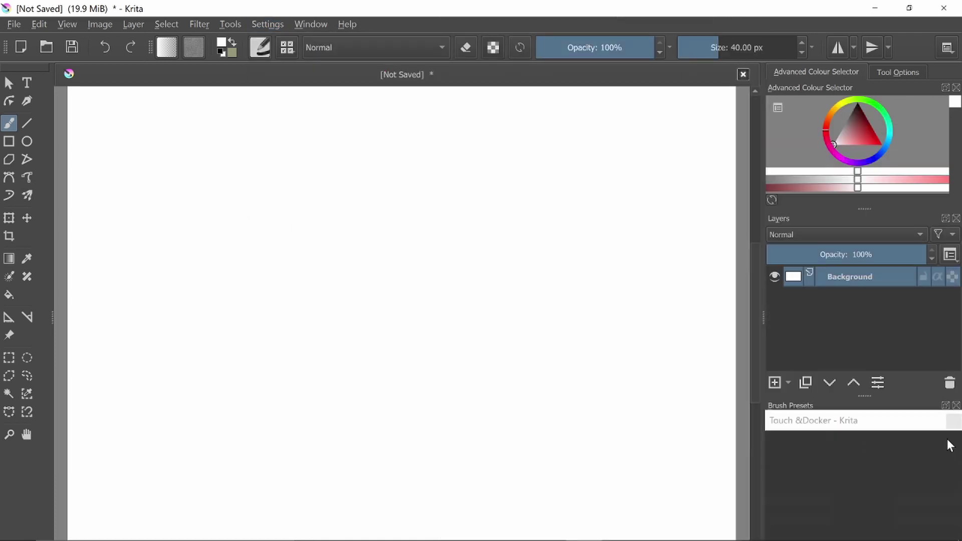
drag(917, 427, 10, 221)
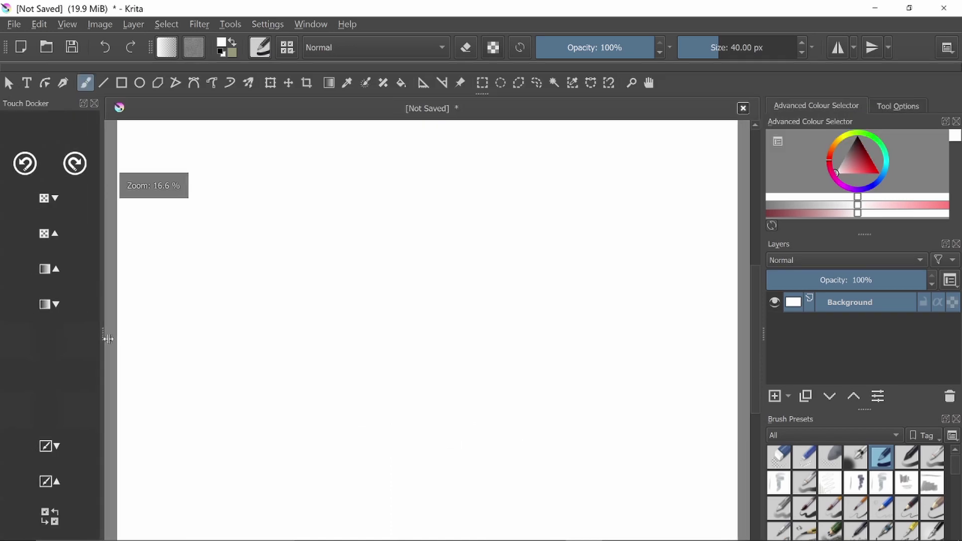
drag(45, 343, 104, 333)
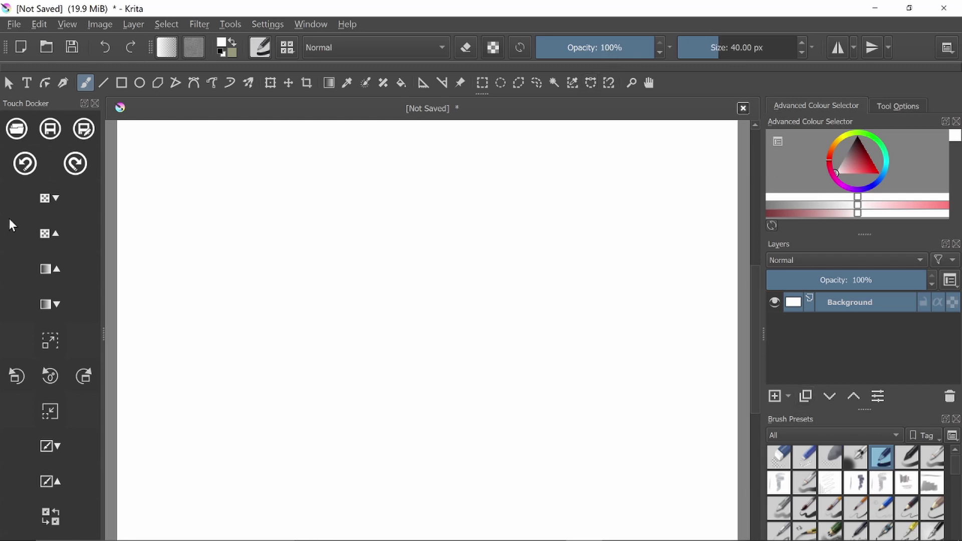
Step: Lower the brush opacity to 20% with the Touch Docker controls and raise it back to 100%
click(57, 204)
click(57, 204)
click(57, 204)
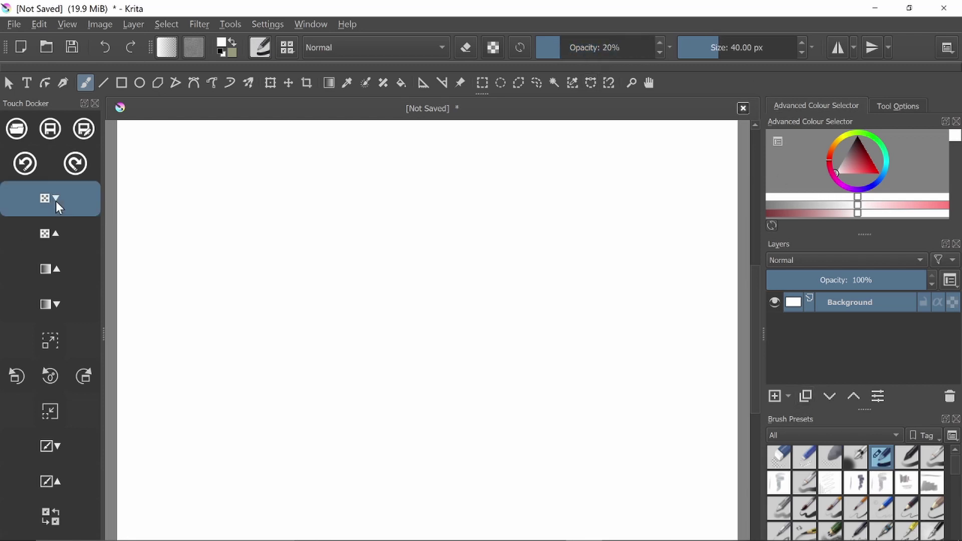
click(57, 204)
click(58, 235)
click(57, 236)
click(58, 235)
click(57, 236)
click(58, 236)
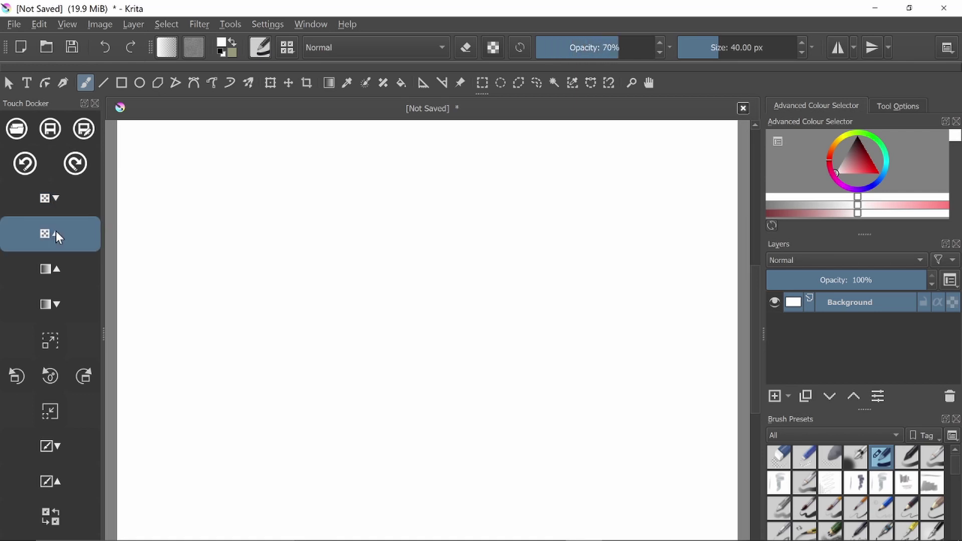
click(57, 235)
click(57, 235)
click(58, 235)
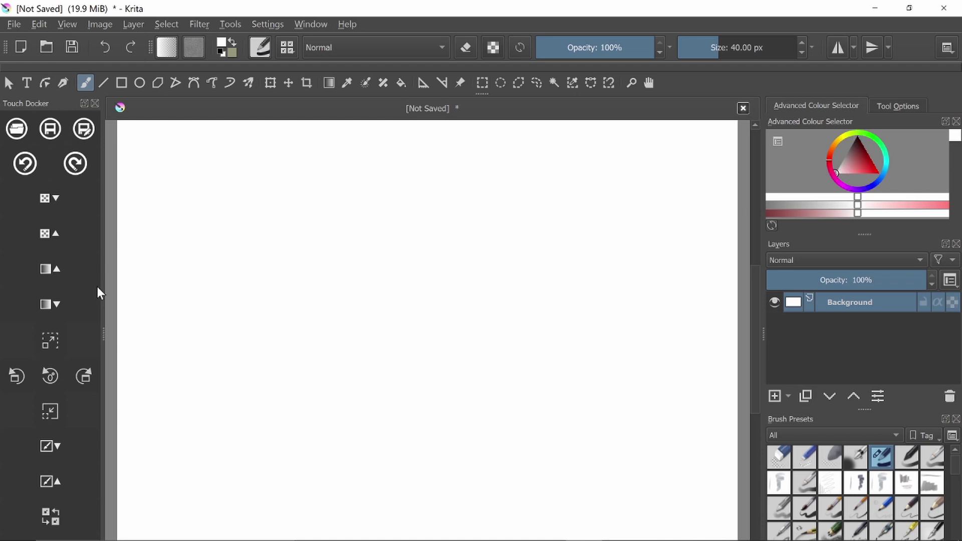
Step: Darken the foreground colour to black using the Touch Docker
click(58, 305)
click(58, 308)
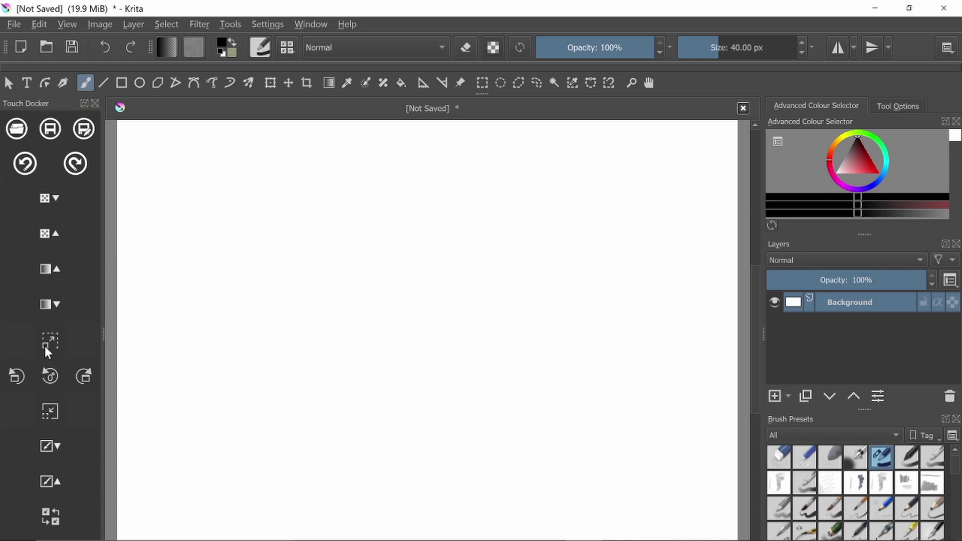
Step: Rotate the canvas view counter-clockwise with the Touch Docker and reset its rotation
click(17, 376)
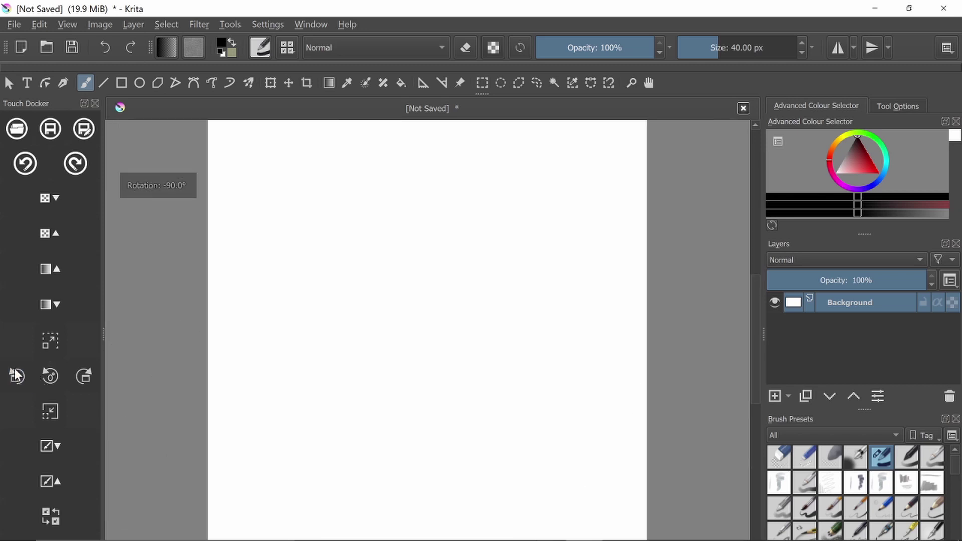
click(17, 376)
click(50, 375)
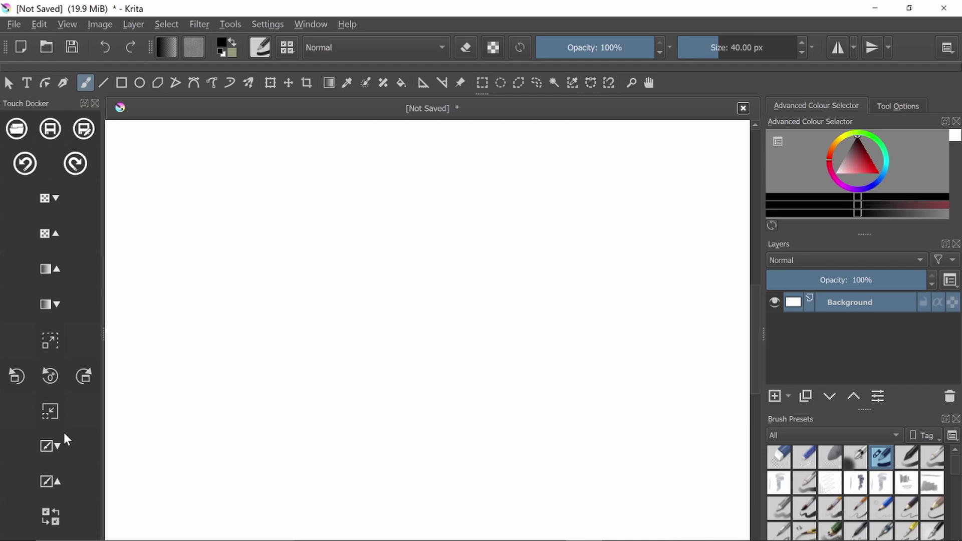
Step: Reduce the brush size to 24 px using the Touch Docker
click(58, 451)
click(58, 450)
click(58, 451)
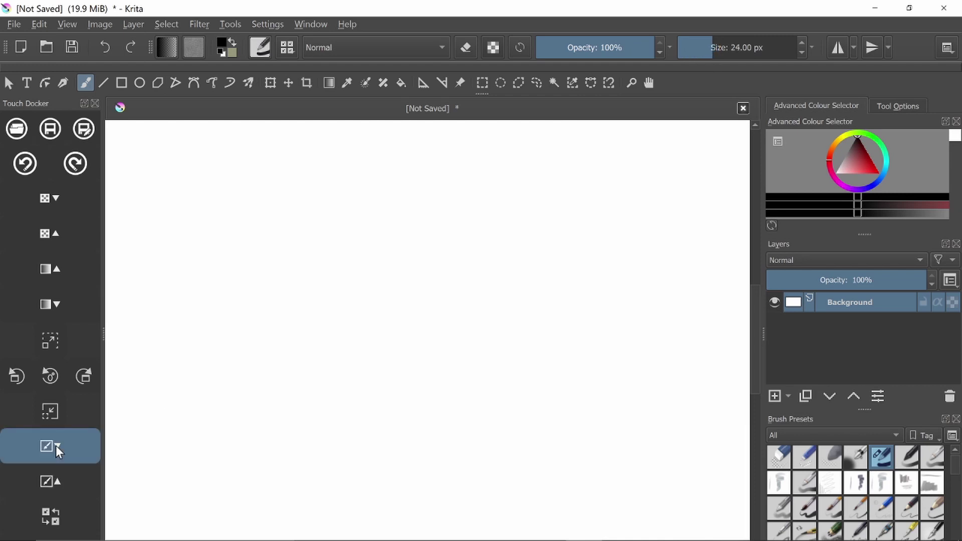
Step: Raise the brush size to 38 px with the Touch Docker and select the Eraser Circle preset
click(52, 483)
click(51, 484)
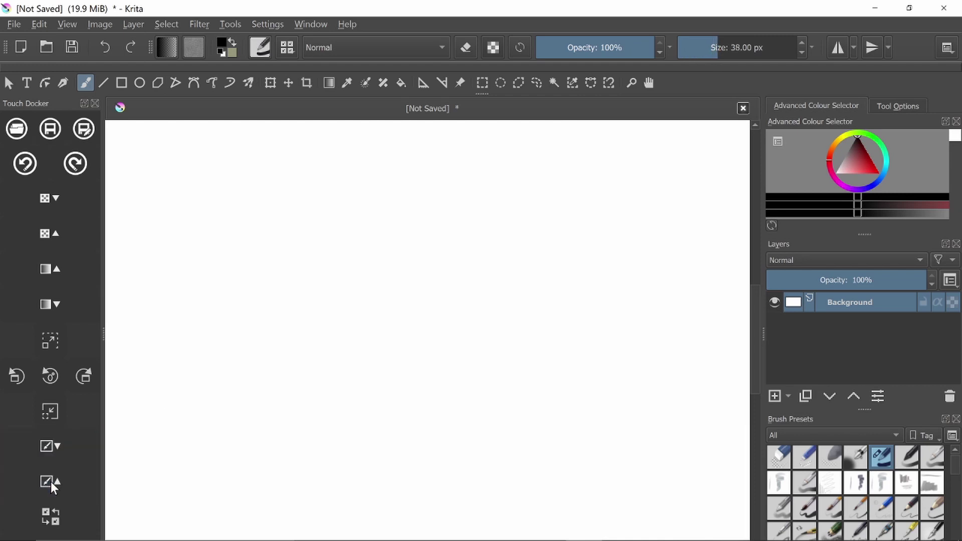
click(785, 459)
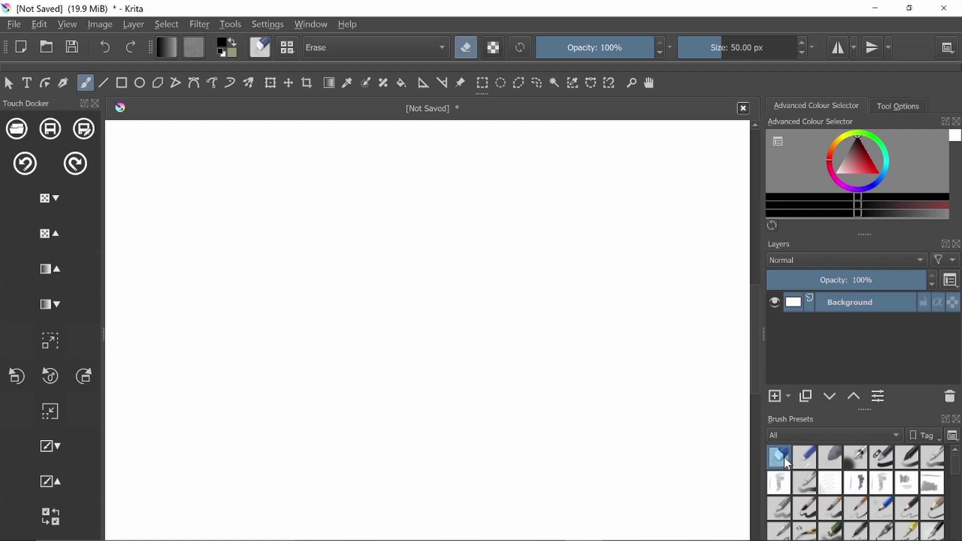
Step: Toggle between the eraser and the previous preset with the Touch Docker, ending on the eraser, and narrow the docker
click(49, 516)
click(50, 516)
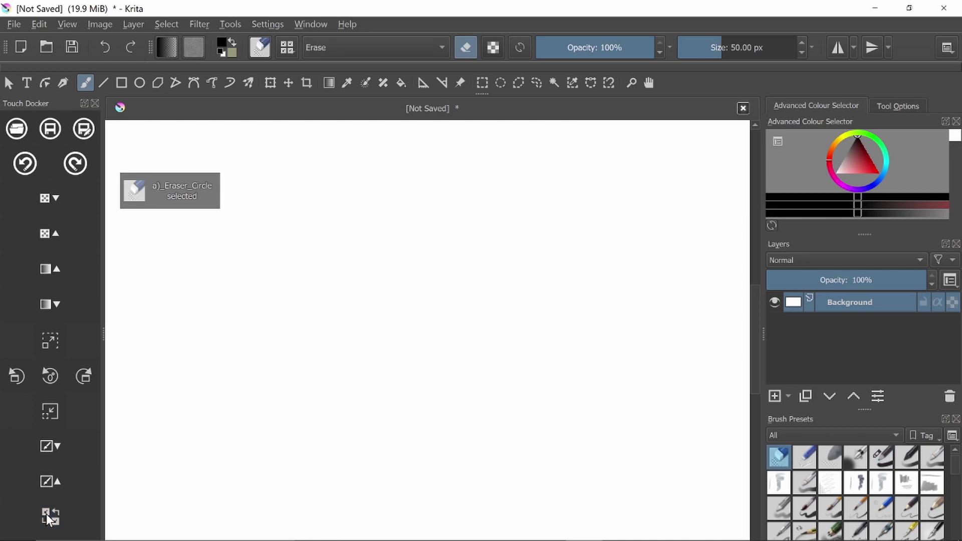
click(50, 516)
click(49, 517)
drag(100, 333, 57, 327)
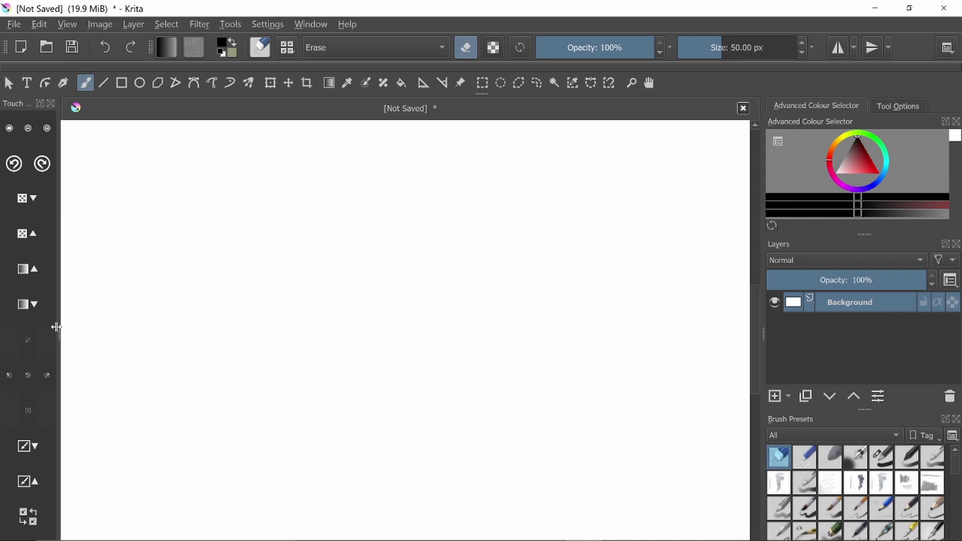
Step: Open the keyboard shortcut configuration and expand the Edit actions in the Menu group
click(275, 24)
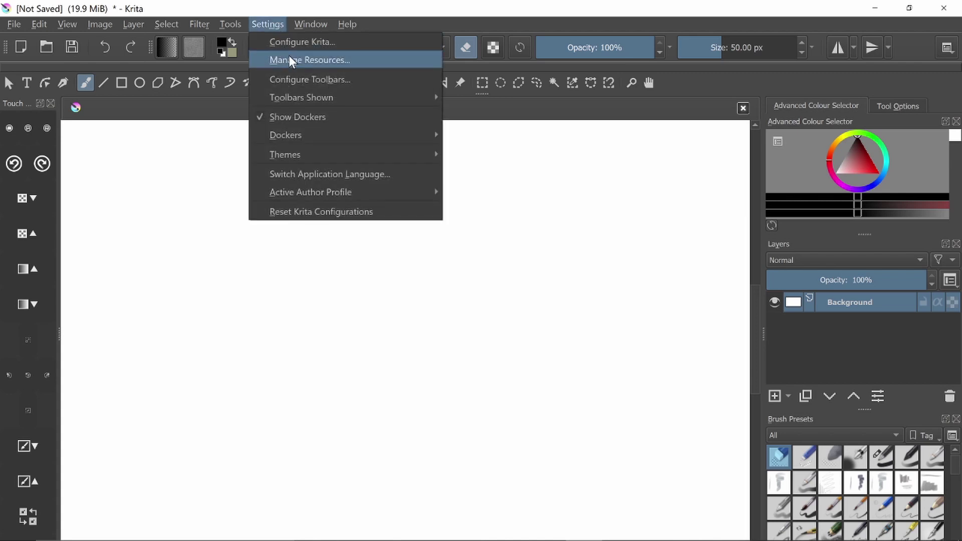
click(299, 43)
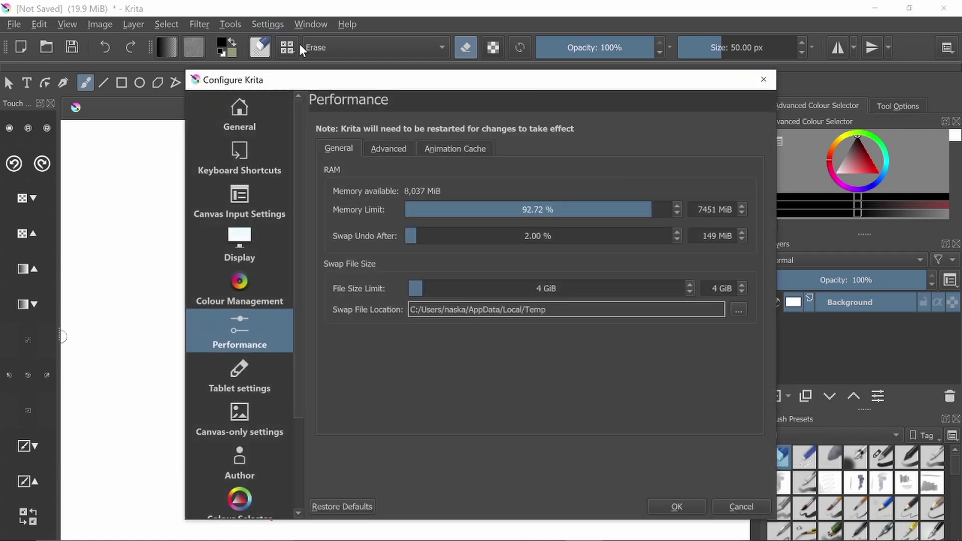
click(243, 169)
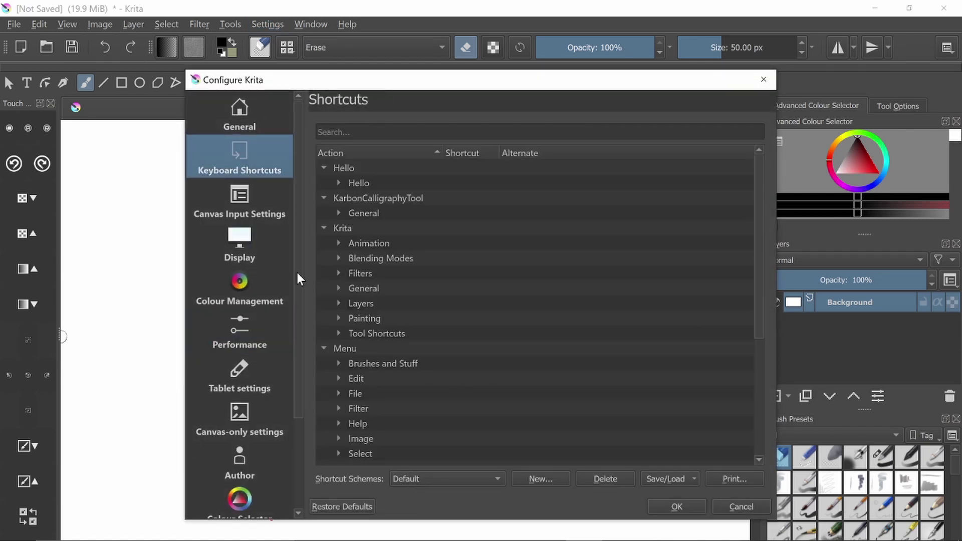
drag(755, 205, 772, 303)
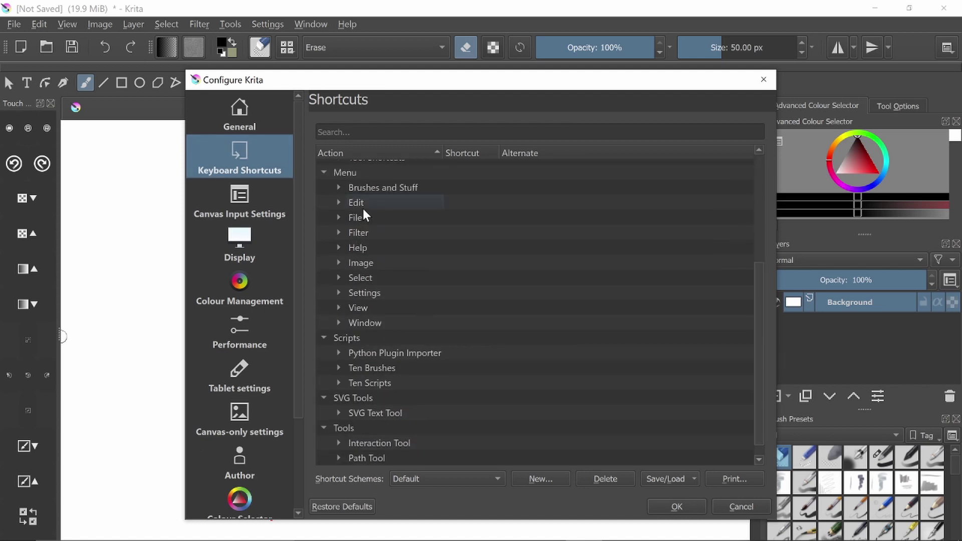
click(341, 201)
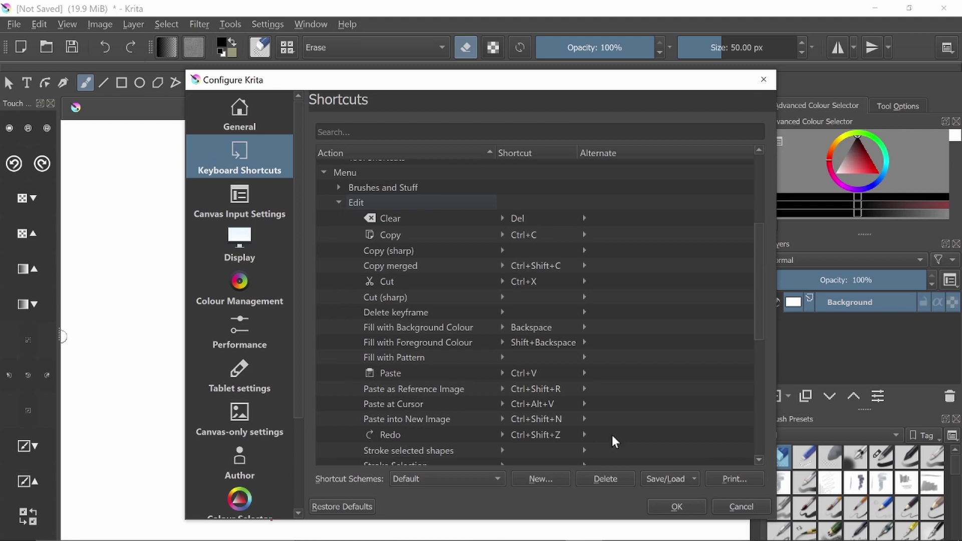
Step: Switch the Clear action's shortcut to custom entry and return it to its default
click(524, 223)
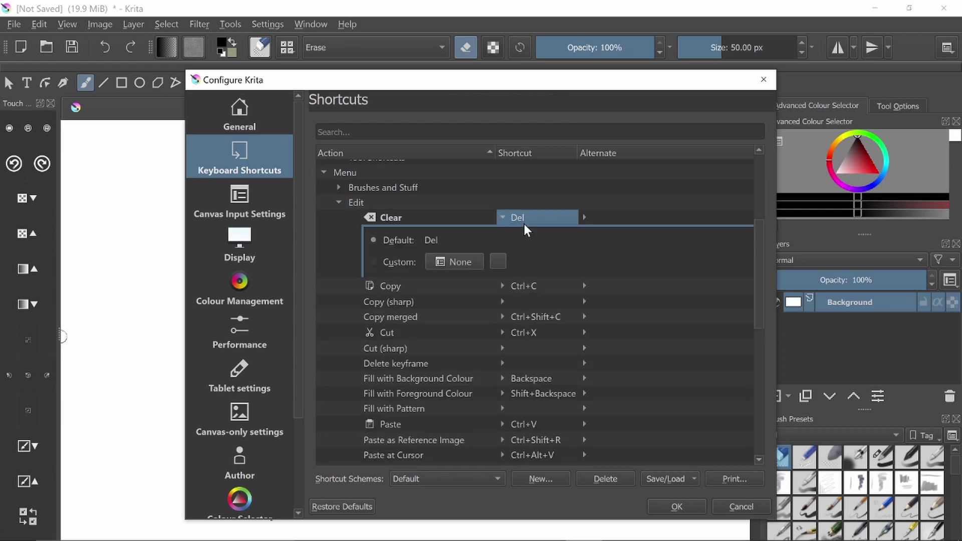
click(373, 261)
click(443, 262)
click(378, 238)
Step: View the available keyboard shortcut schemes without choosing another one
drag(757, 257, 789, 388)
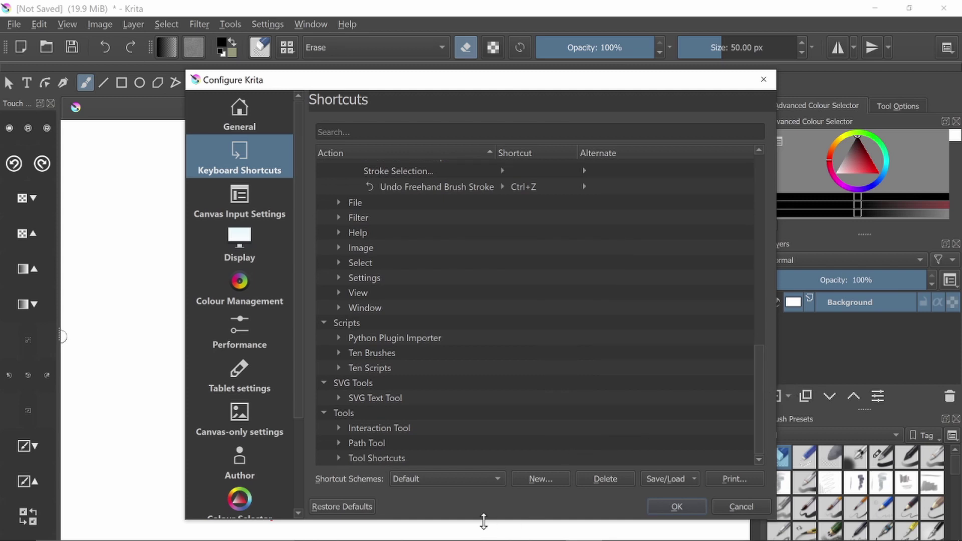
click(494, 479)
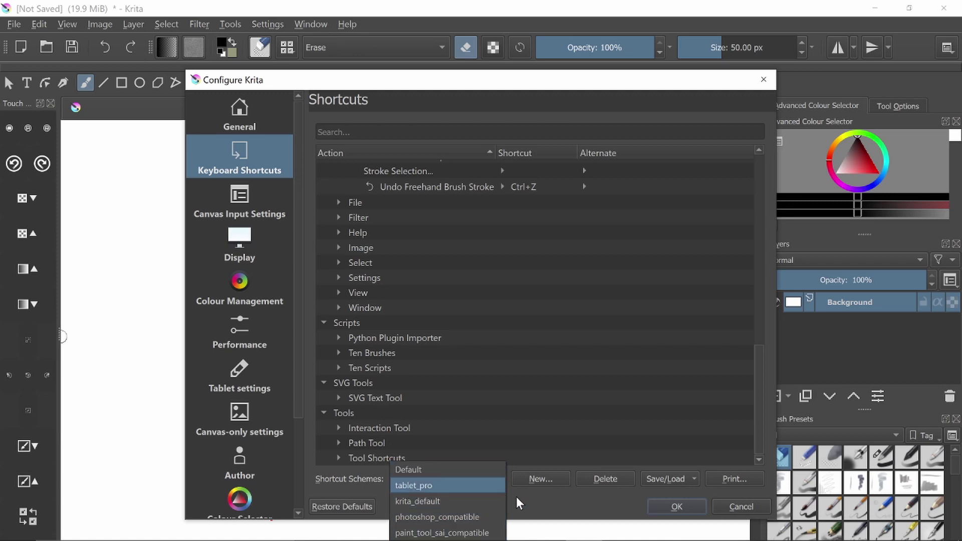
click(545, 507)
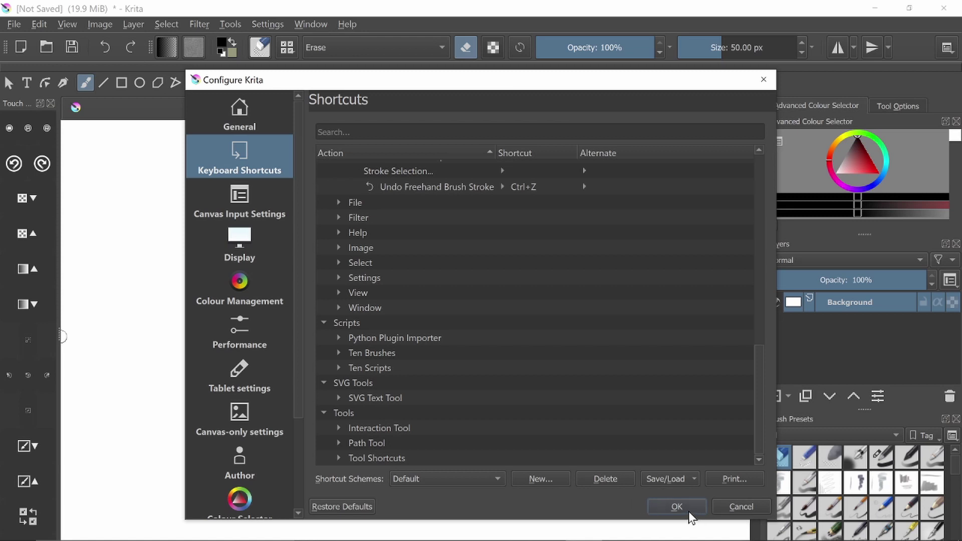
Step: Look through the remaining configuration pages from Canvas Input Settings to the Python Plugin Manager
click(260, 224)
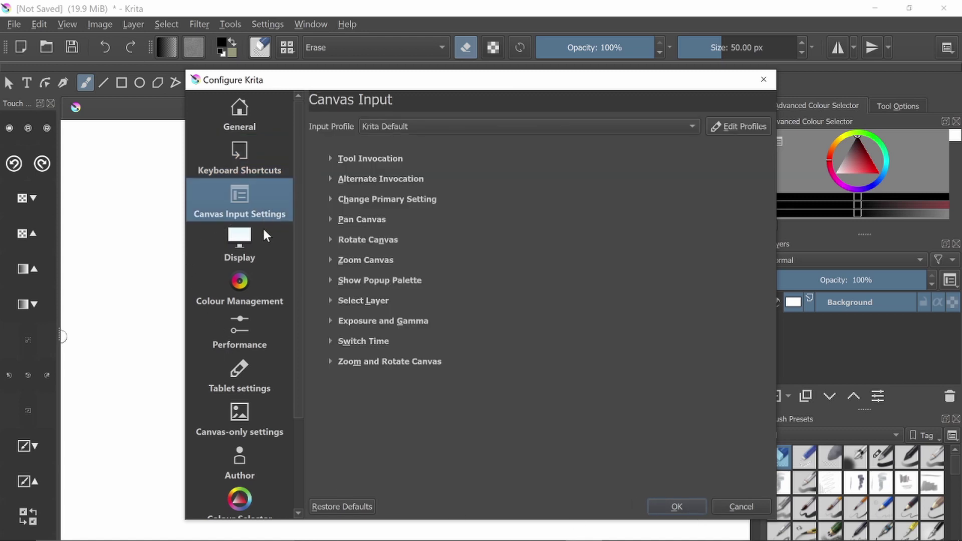
click(262, 245)
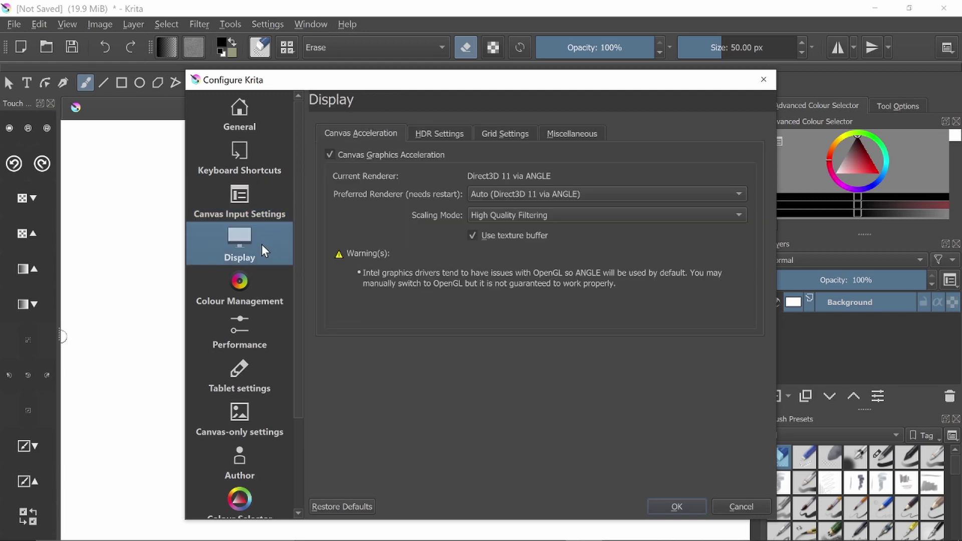
click(262, 302)
scroll(298, 277, down, 3)
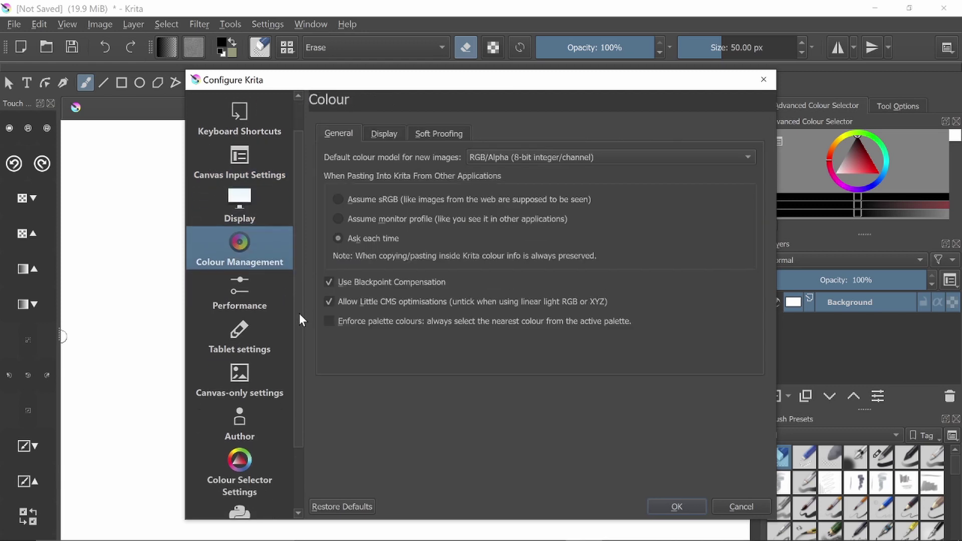
click(269, 251)
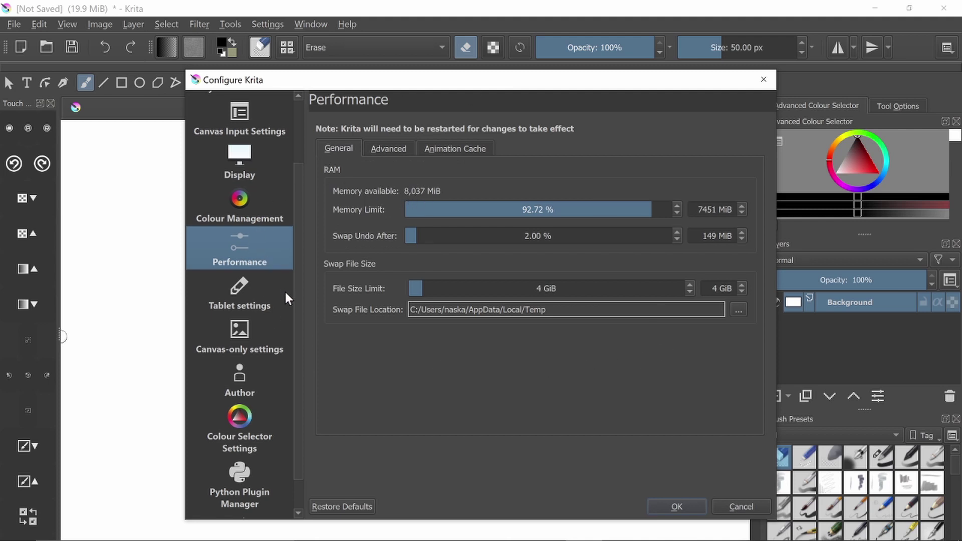
click(265, 302)
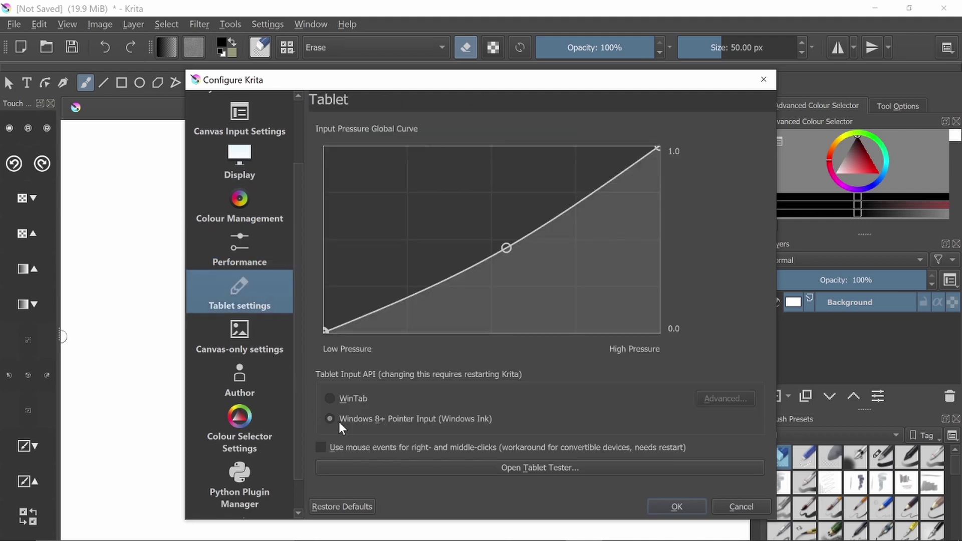
click(257, 344)
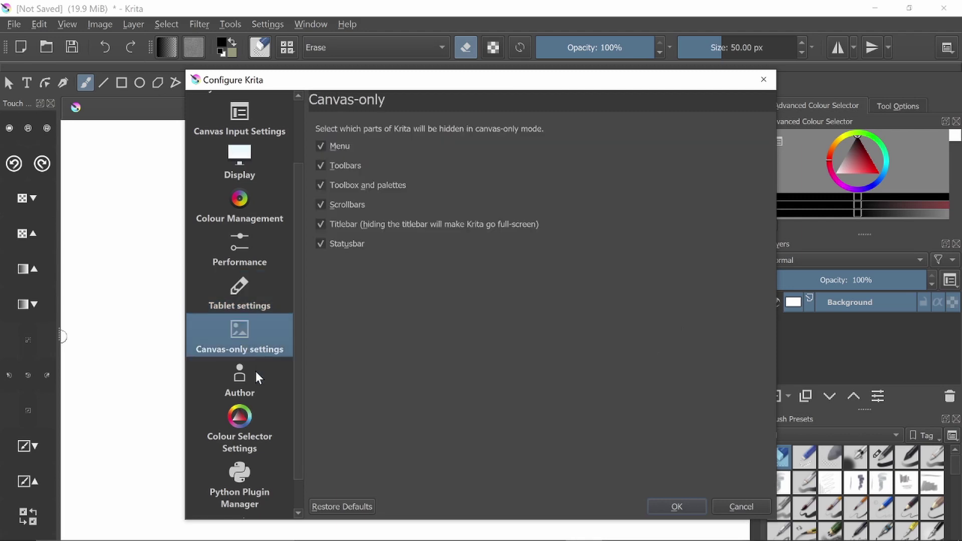
click(256, 371)
click(253, 424)
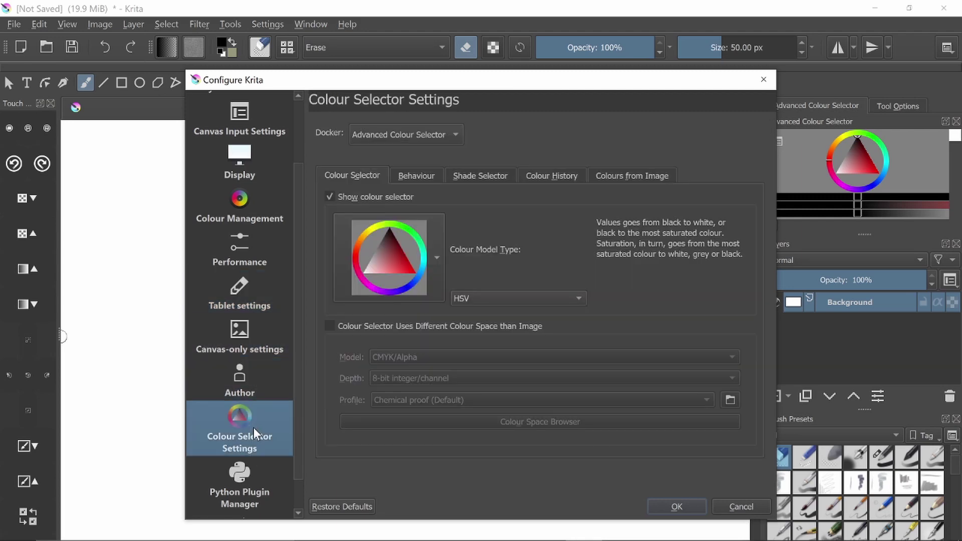
click(254, 478)
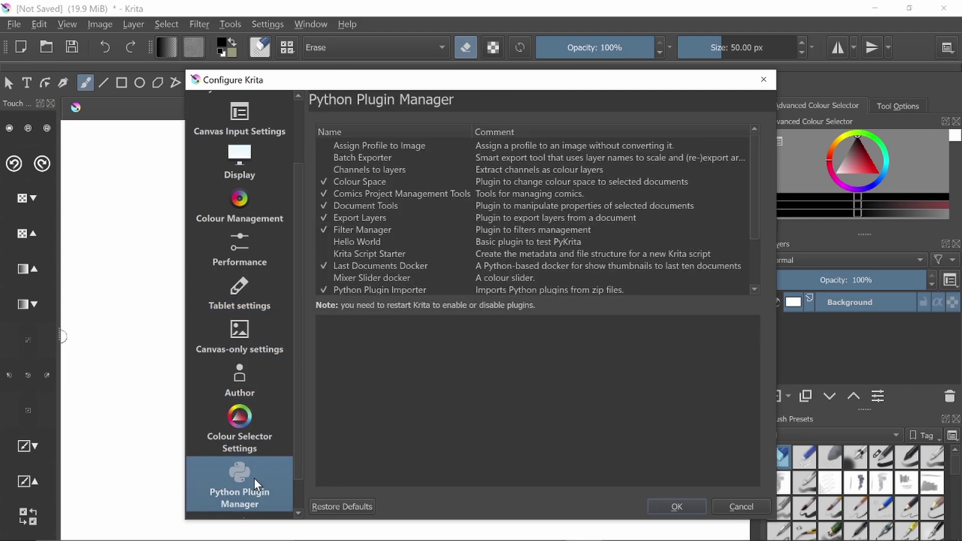
Step: Change the Advanced Colour Selector's shape to the hue ring with an inner square and apply the configuration
click(255, 450)
click(438, 262)
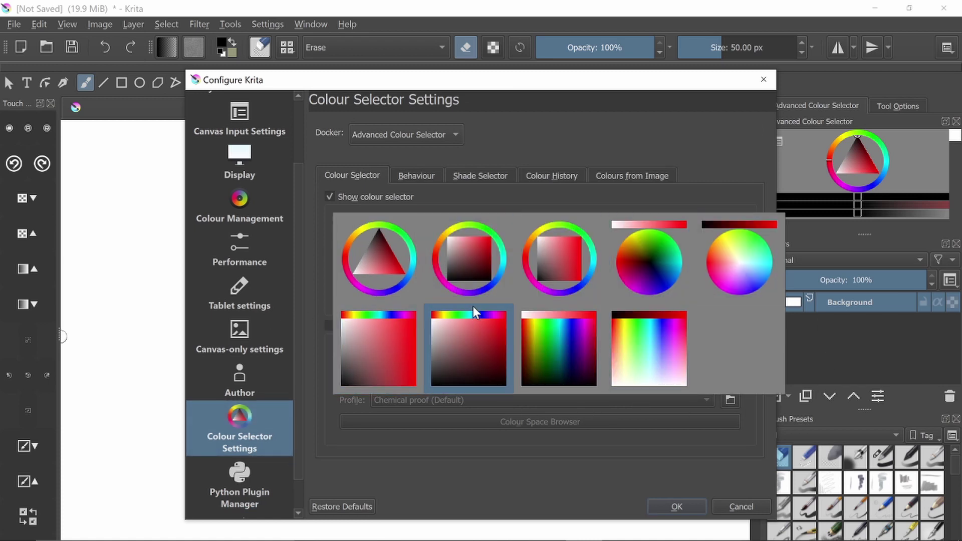
click(447, 260)
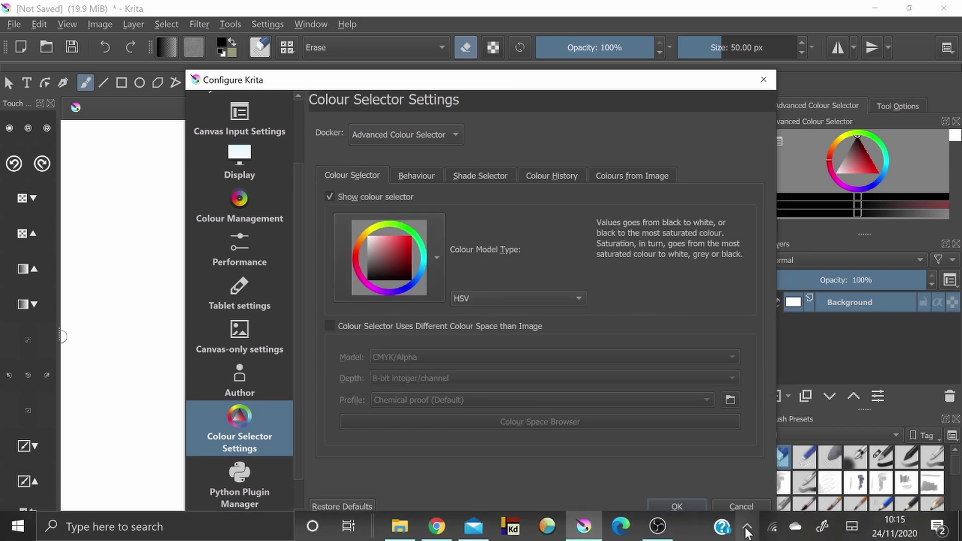
click(668, 504)
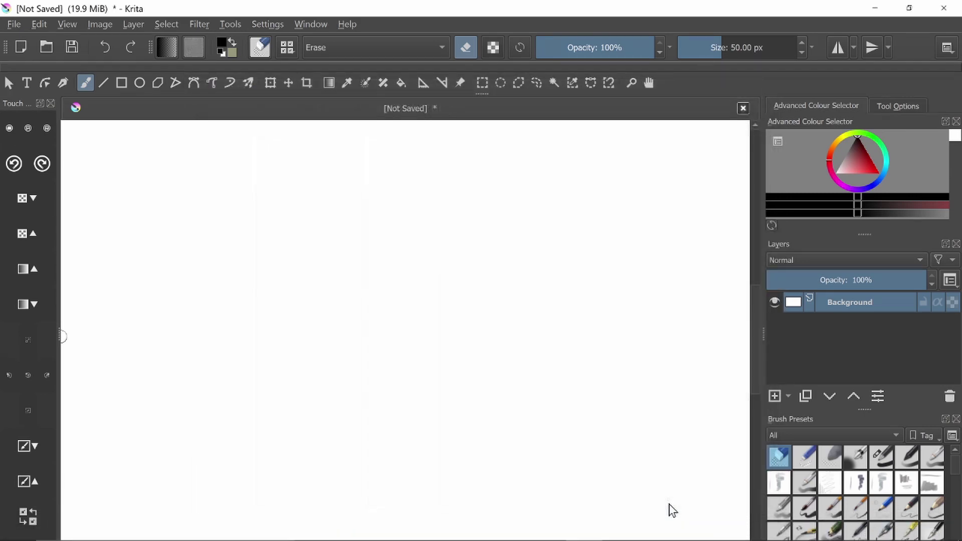
Step: Pick a muted red foreground colour in the pop-up palette and expand its brush settings
right_click(349, 240)
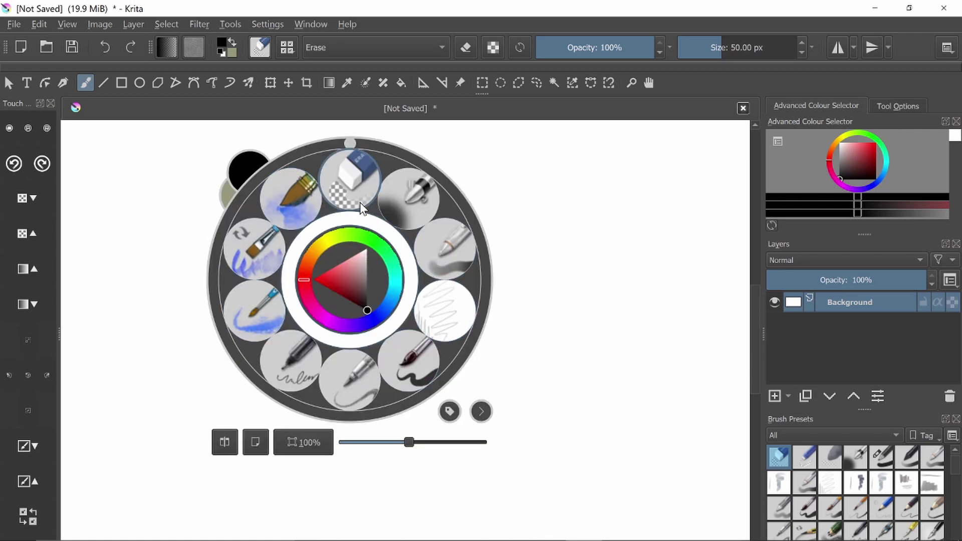
drag(354, 277, 345, 281)
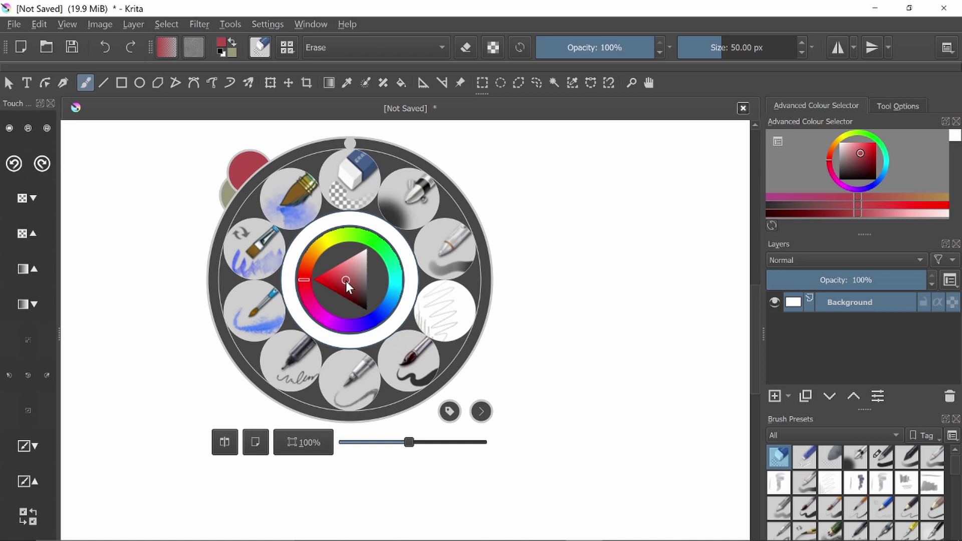
click(481, 411)
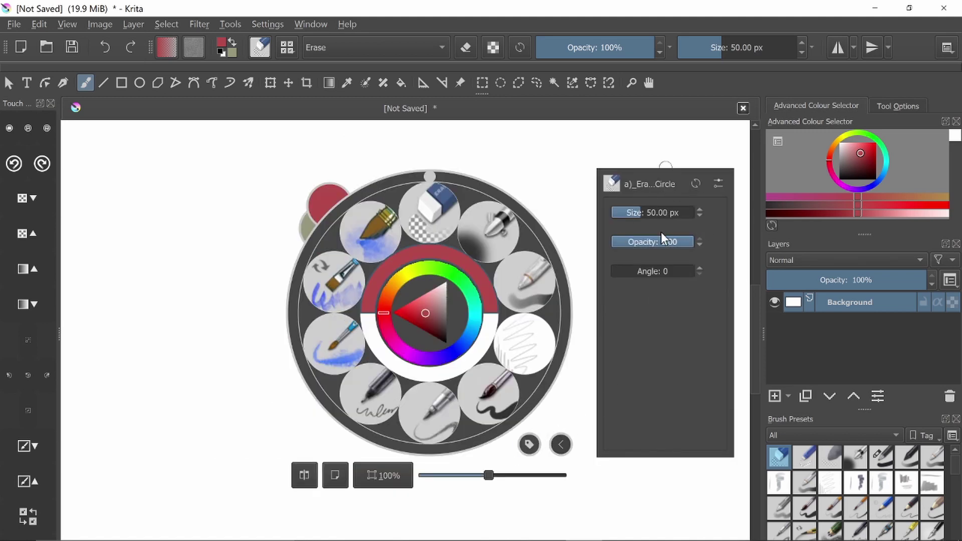
Step: Show the Sketch tag's presets in the pop-up palette and switch back to the original preset set
click(528, 444)
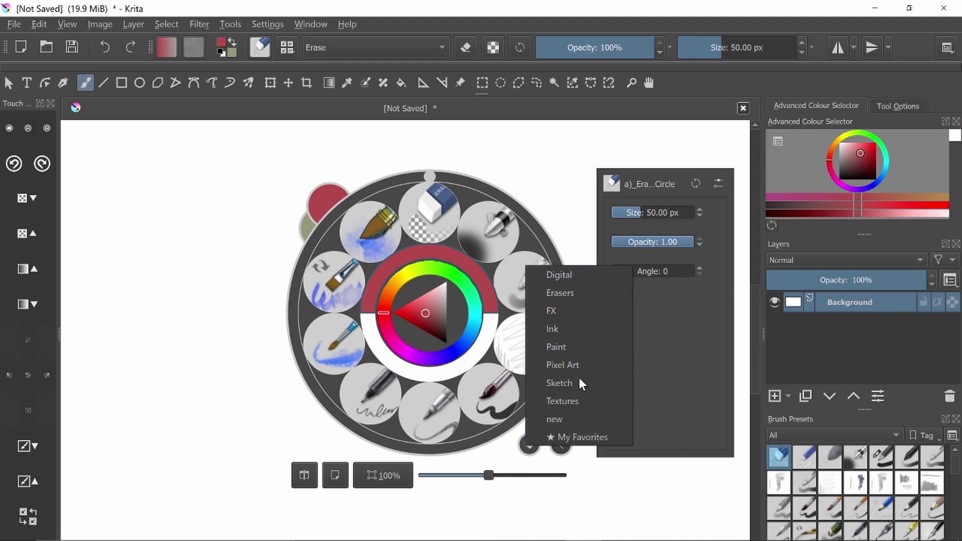
click(578, 422)
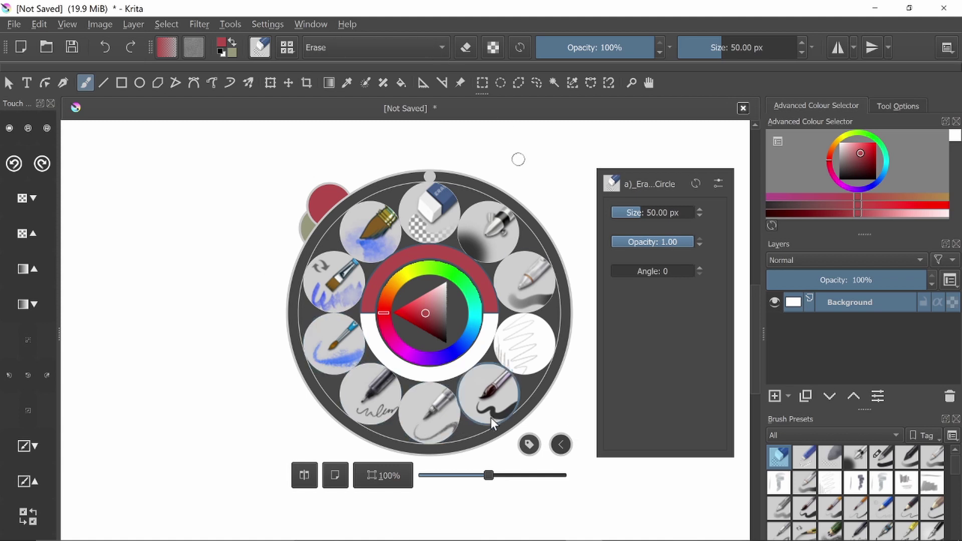
click(528, 444)
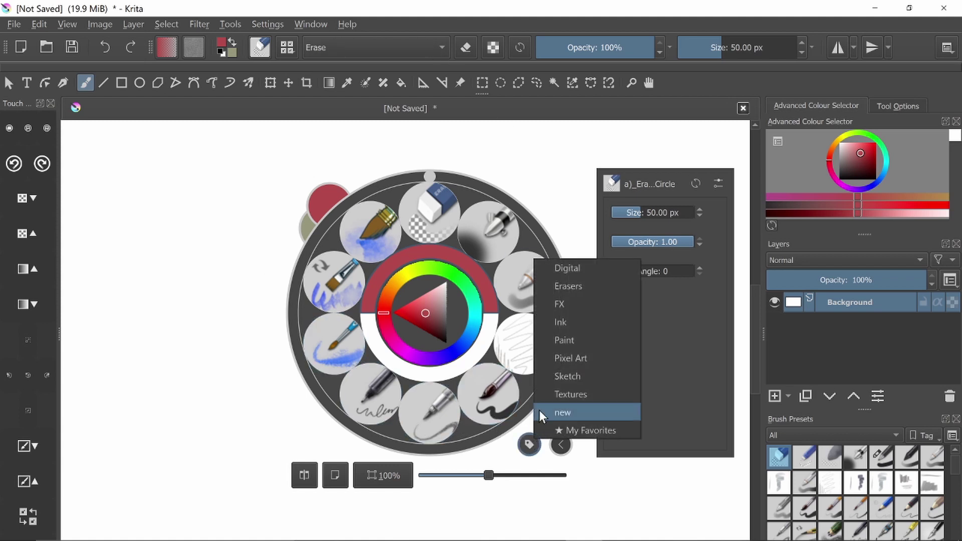
click(568, 377)
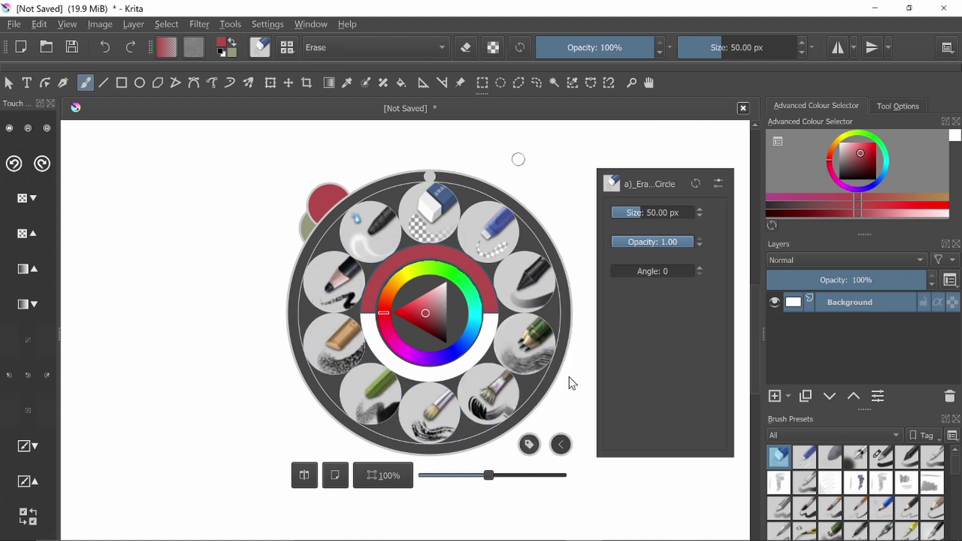
click(527, 444)
click(569, 431)
Step: Swap the foreground colour to olive, choose the Basic-5 Size preset in the pop-up palette, and paint a short zigzag stroke
click(305, 228)
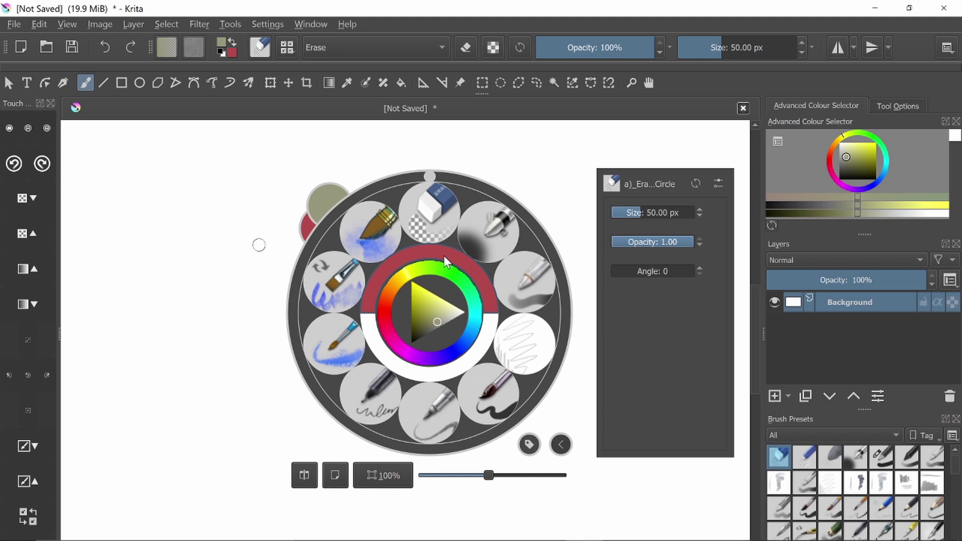
click(476, 401)
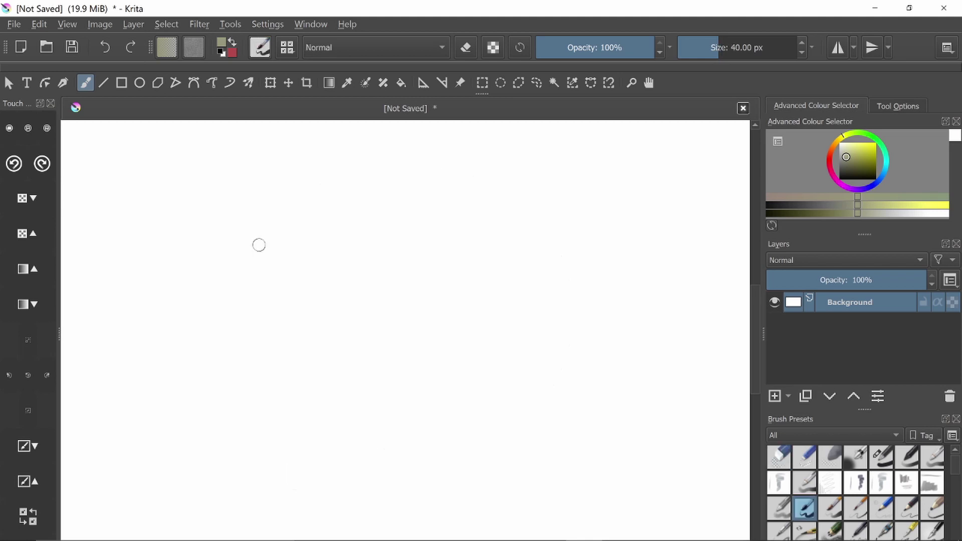
mouse_move(373, 269)
mouse_down()
mouse_move(382, 299)
mouse_move(418, 344)
mouse_up()
Step: Swap the foreground and background colours back to red and paint a longer stepped stroke beside the olive one
right_click(418, 344)
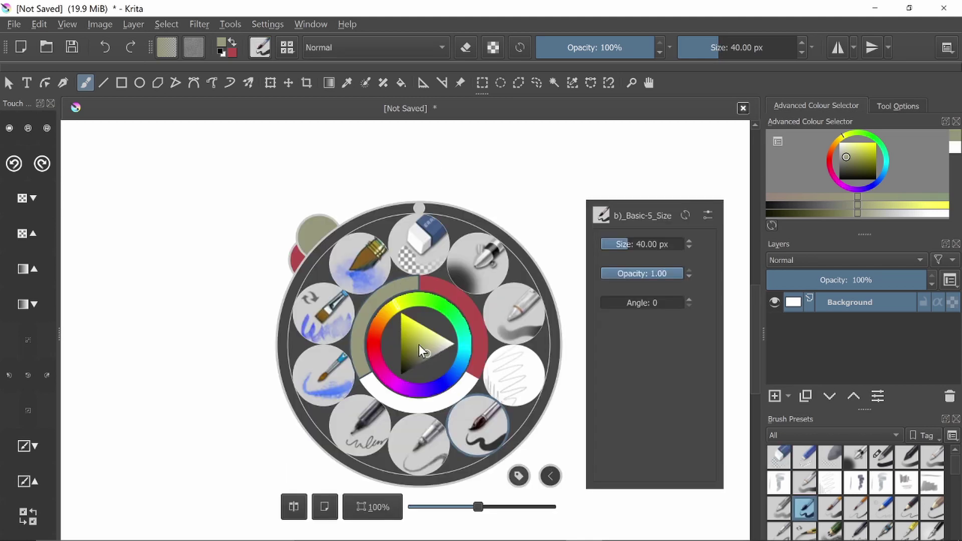
key(x)
click(234, 285)
mouse_move(223, 287)
mouse_down()
mouse_move(226, 327)
mouse_move(282, 431)
mouse_move(301, 441)
mouse_up()
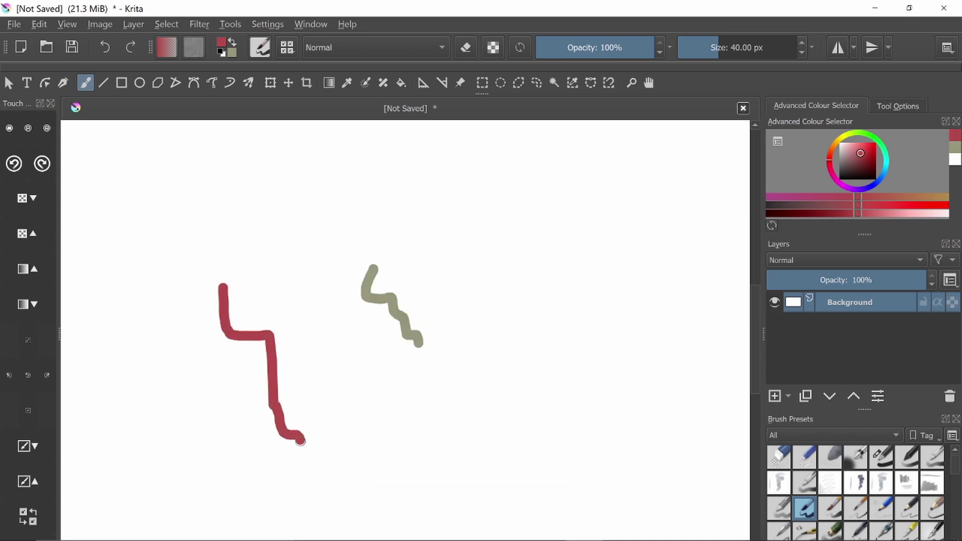
Step: Bring up the pop-up palette over the canvas and toggle the mirrored canvas view on and off
right_click(300, 441)
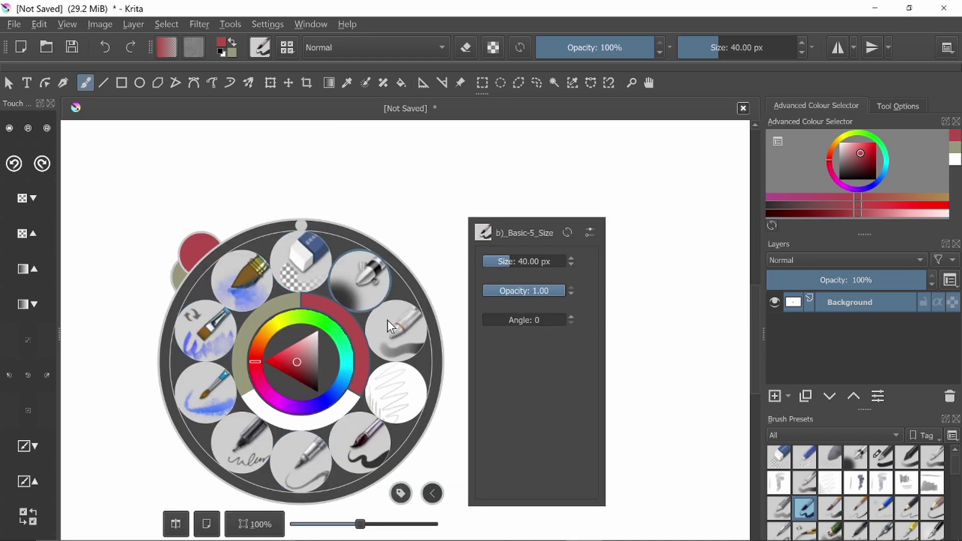
click(677, 300)
right_click(677, 303)
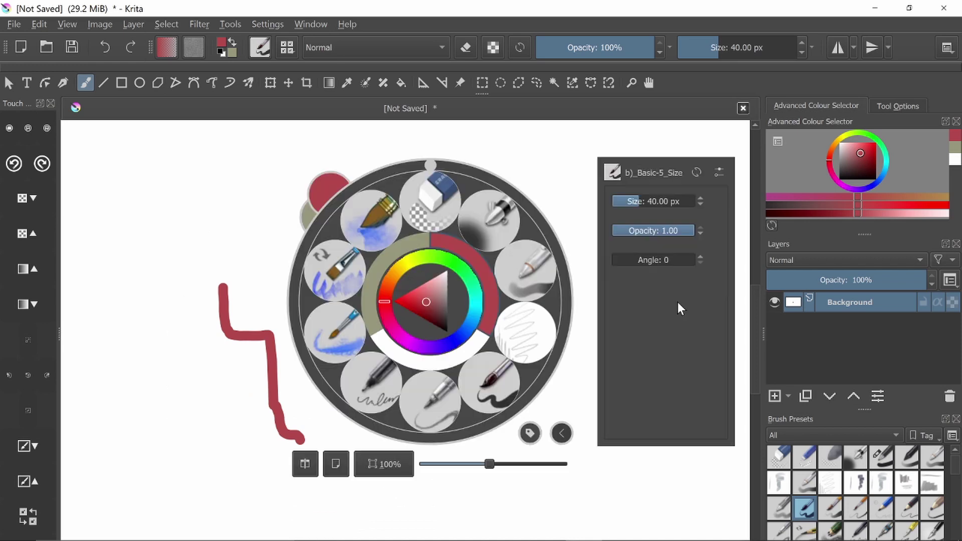
click(310, 465)
click(311, 465)
click(489, 464)
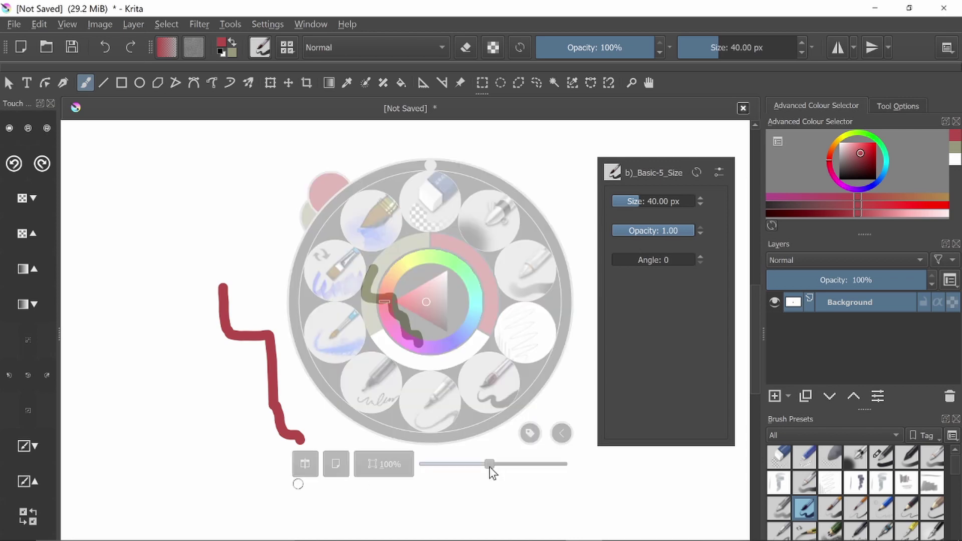
click(306, 465)
click(306, 464)
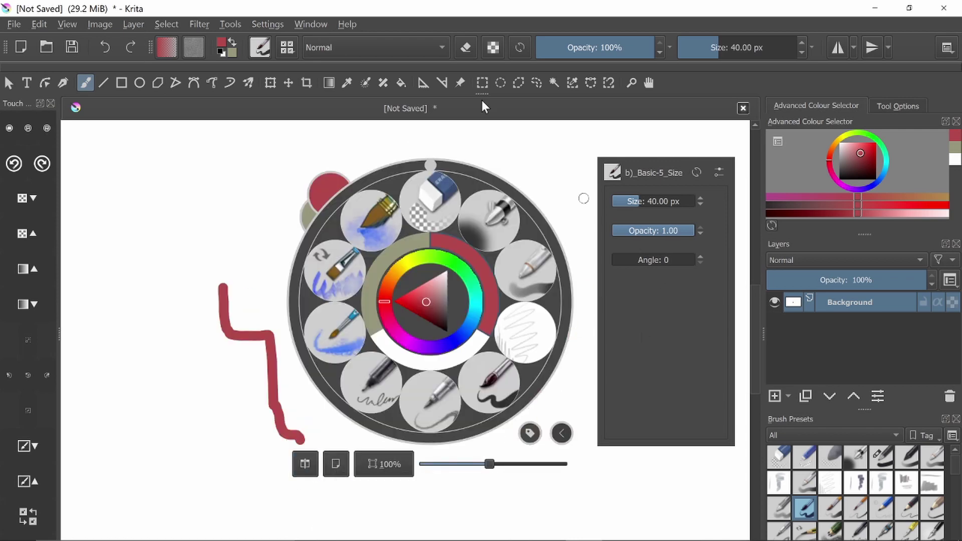
Step: Zoom the canvas out to 18% and rotate it slightly using the pop-up palette's controls
drag(489, 464, 449, 466)
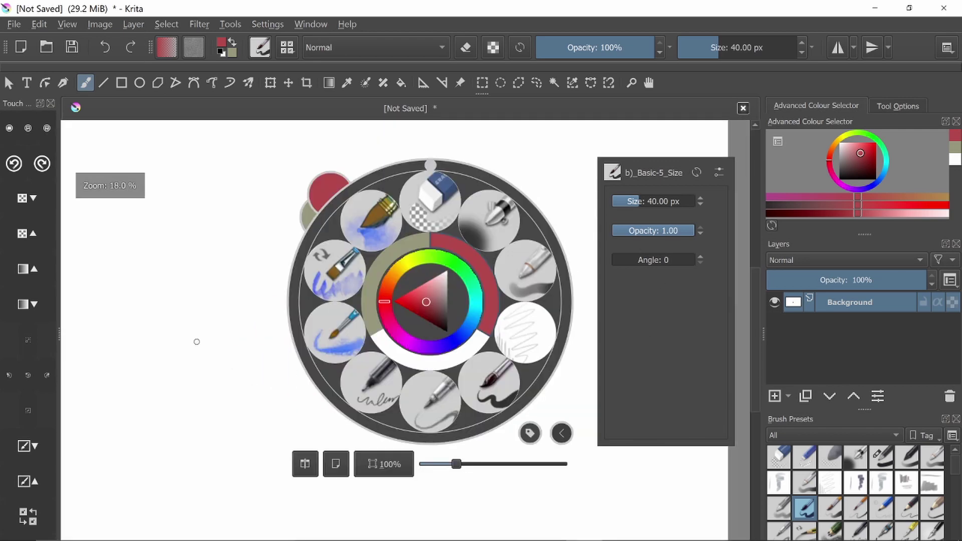
drag(431, 166, 428, 196)
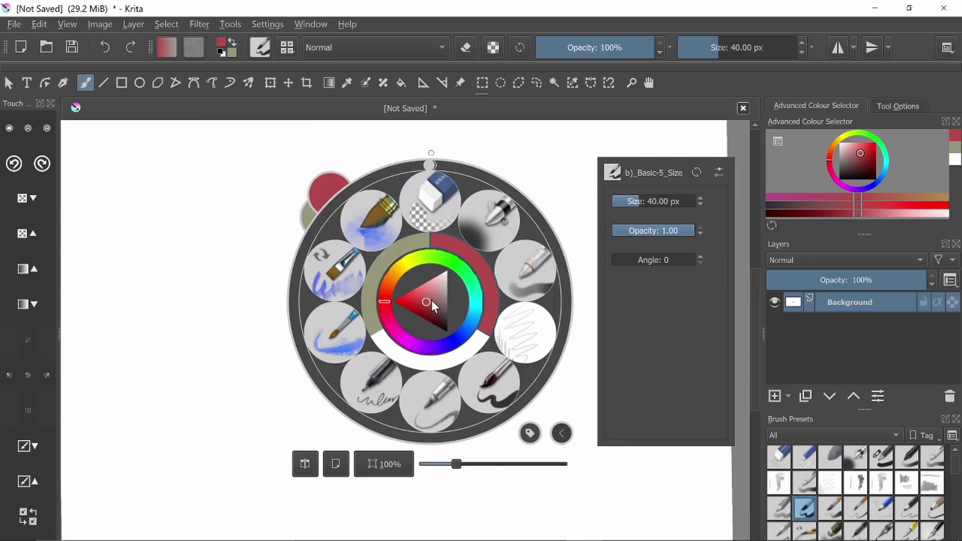
Step: Pick a green foreground colour, set the brush size to 1,000 px, and stamp three separate circles on Paint Layer 1
click(456, 266)
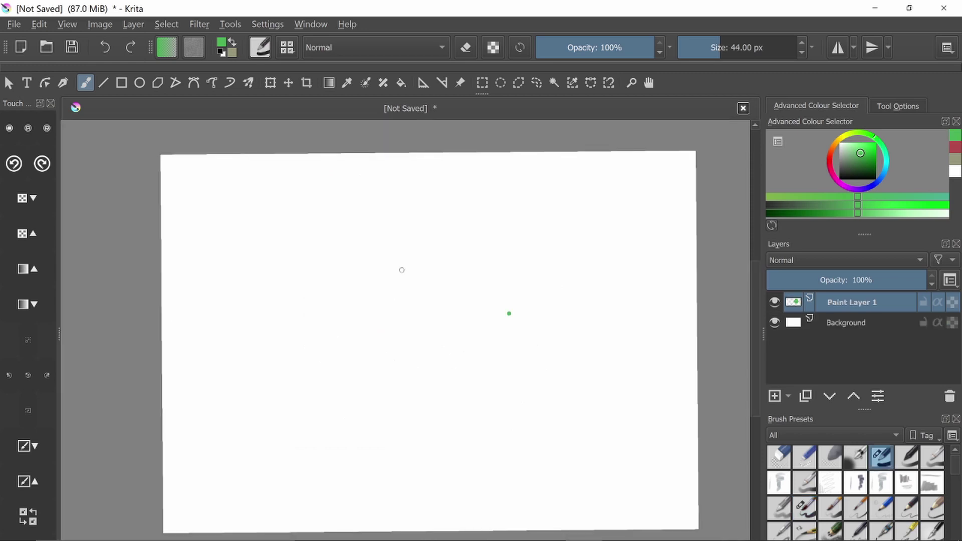
drag(760, 49, 835, 61)
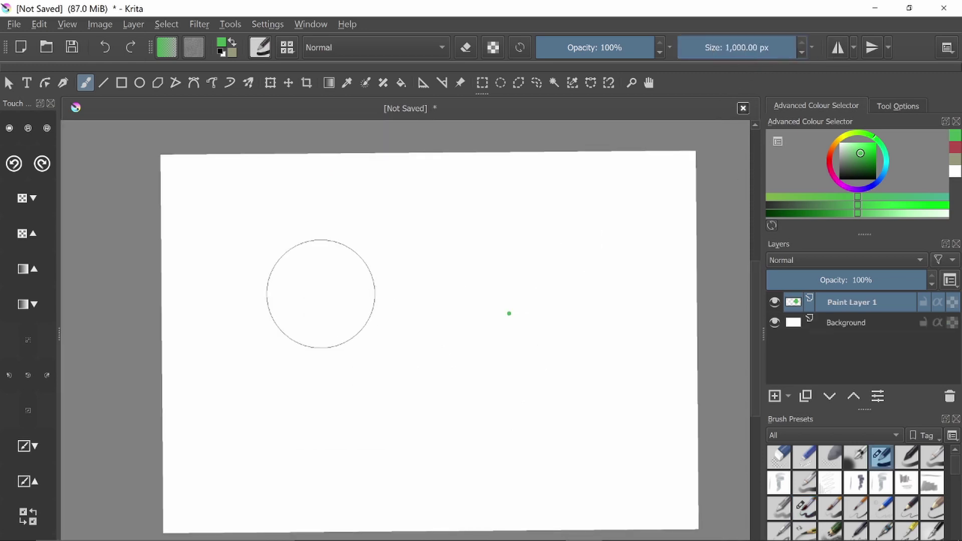
click(321, 293)
click(537, 367)
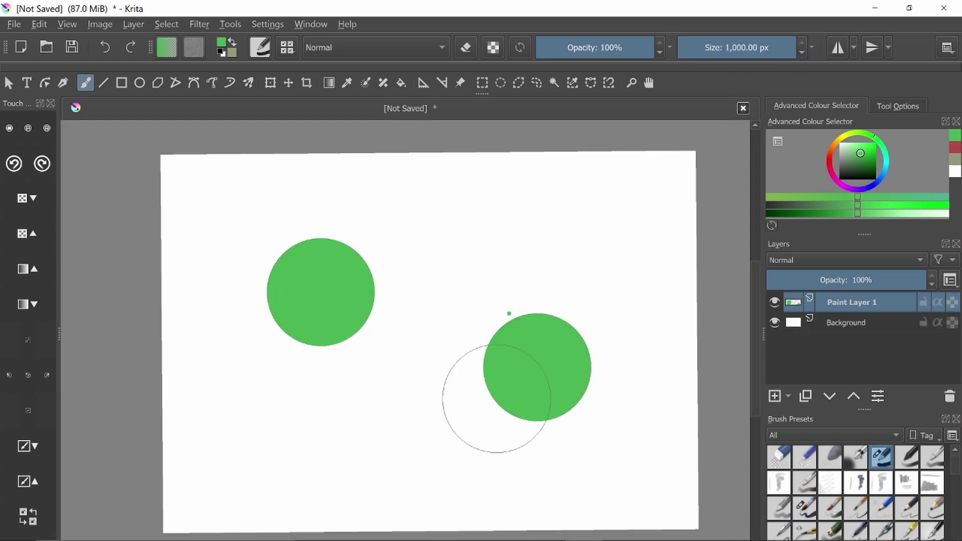
click(419, 422)
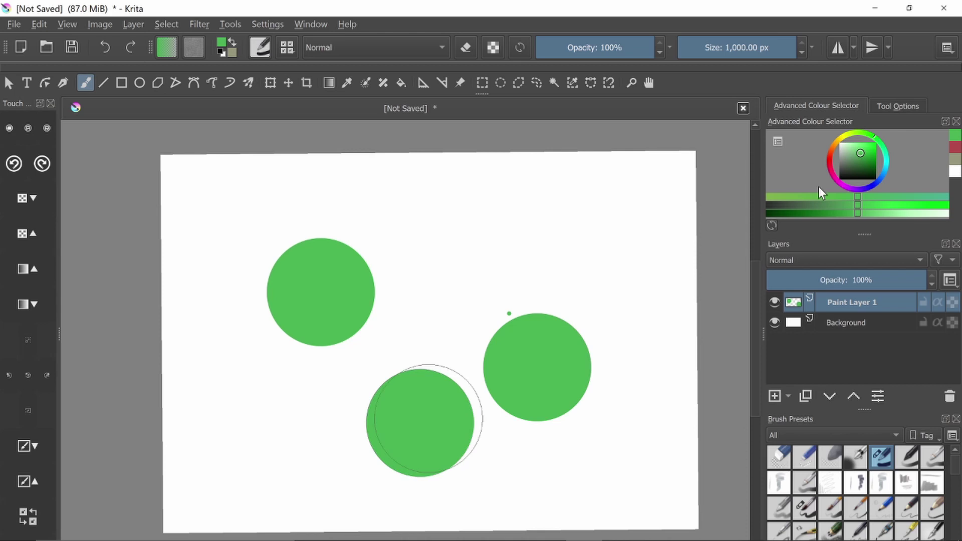
Step: Change the foreground hue to orange-brown and stamp four circles, some overlapping the green ones
click(830, 151)
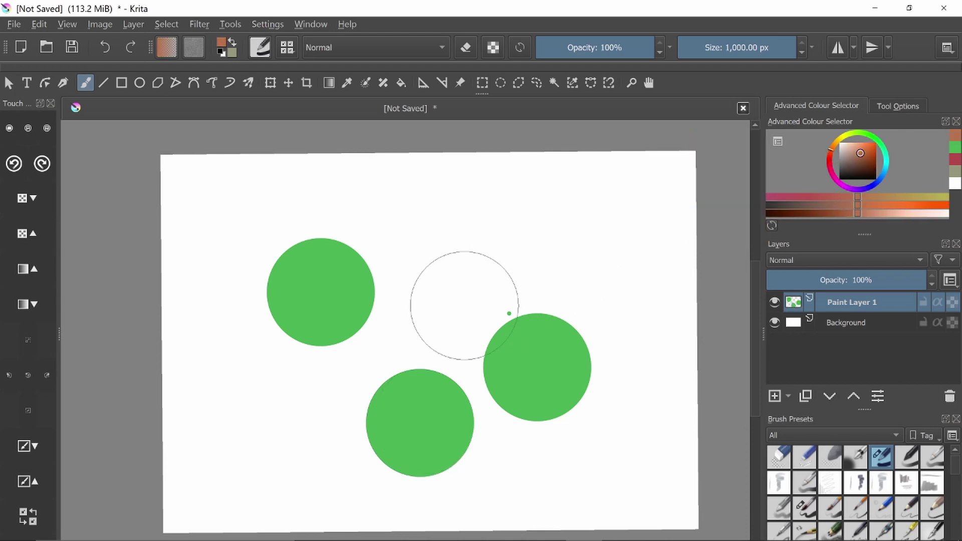
click(464, 306)
click(349, 340)
click(240, 438)
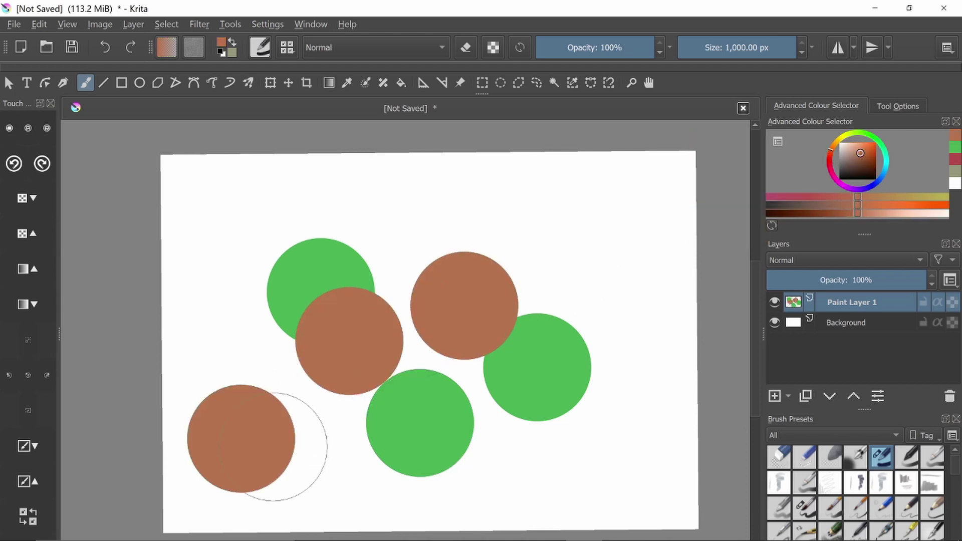
click(353, 457)
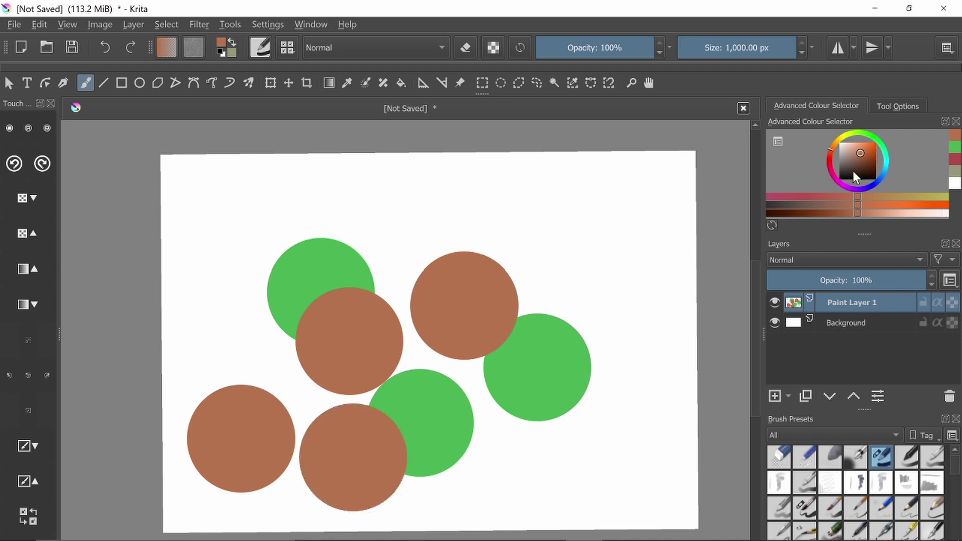
Step: Darken the foreground colour to a deep brown and stamp four more circles among the existing ones
drag(853, 171, 862, 166)
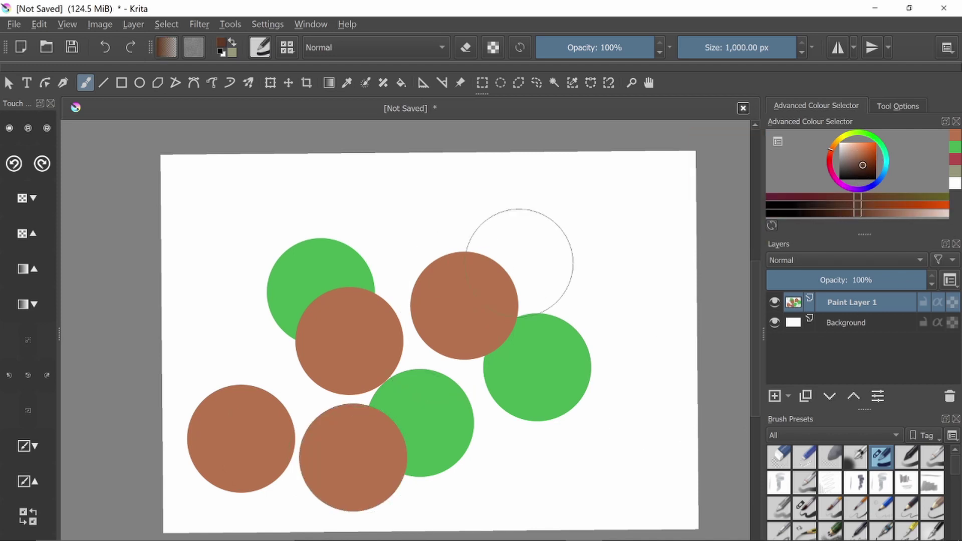
click(520, 261)
click(402, 236)
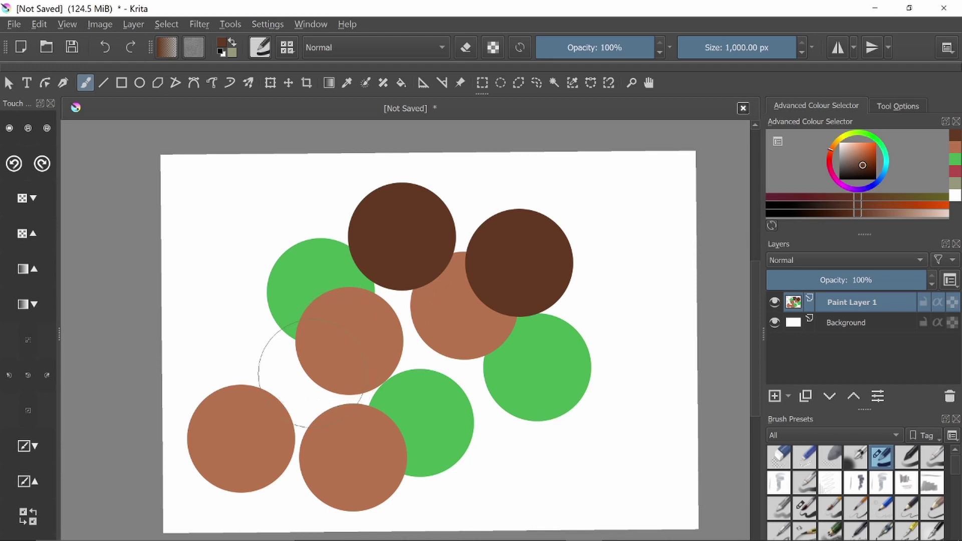
click(312, 374)
click(515, 451)
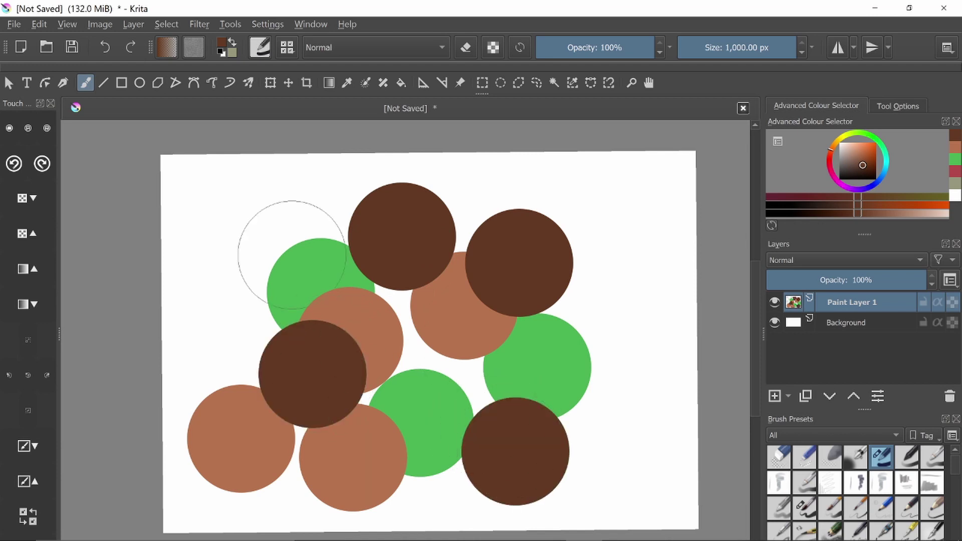
Step: Add a Gaussian Blur filter mask to Paint Layer 1 with horizontal and vertical radii of 50.47 px
click(197, 24)
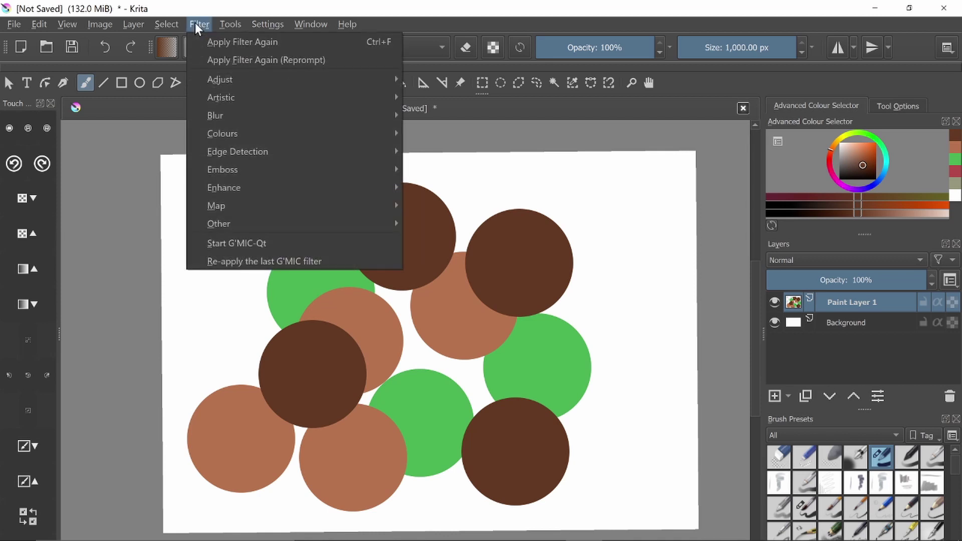
mouse_move(224, 71)
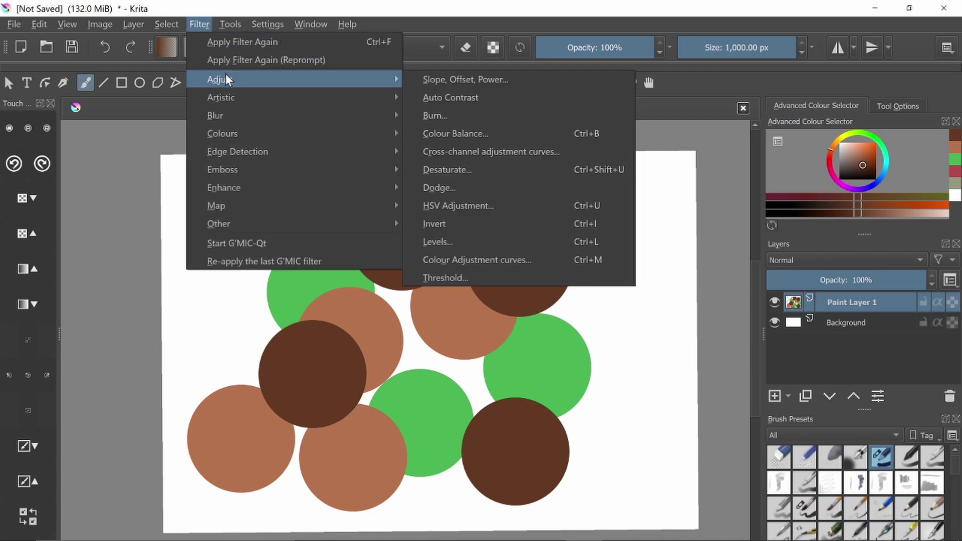
mouse_move(228, 91)
mouse_move(225, 112)
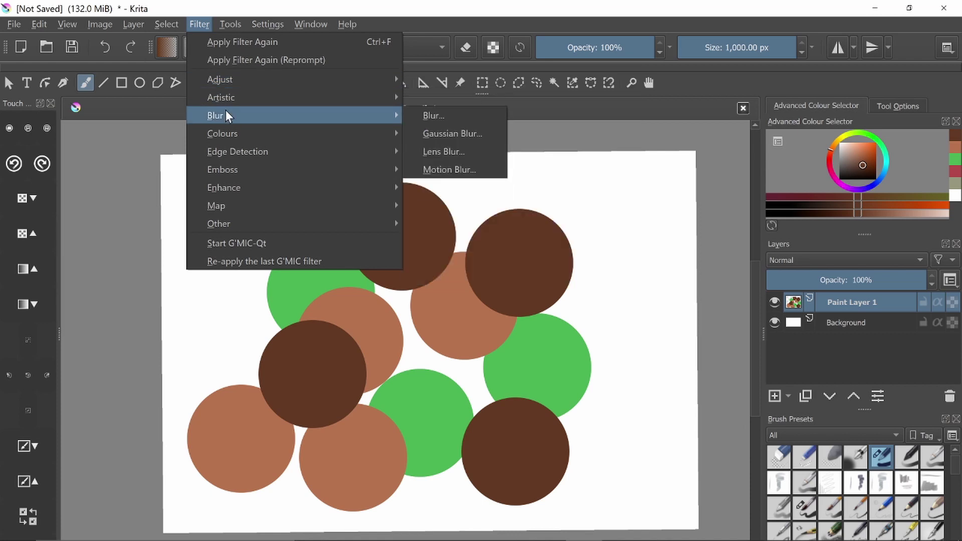
click(448, 135)
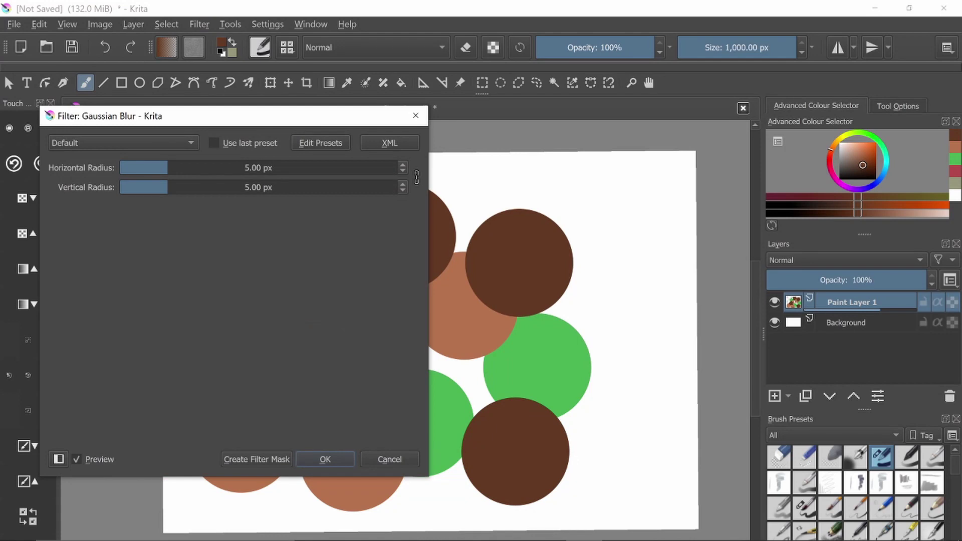
drag(341, 118, 868, 81)
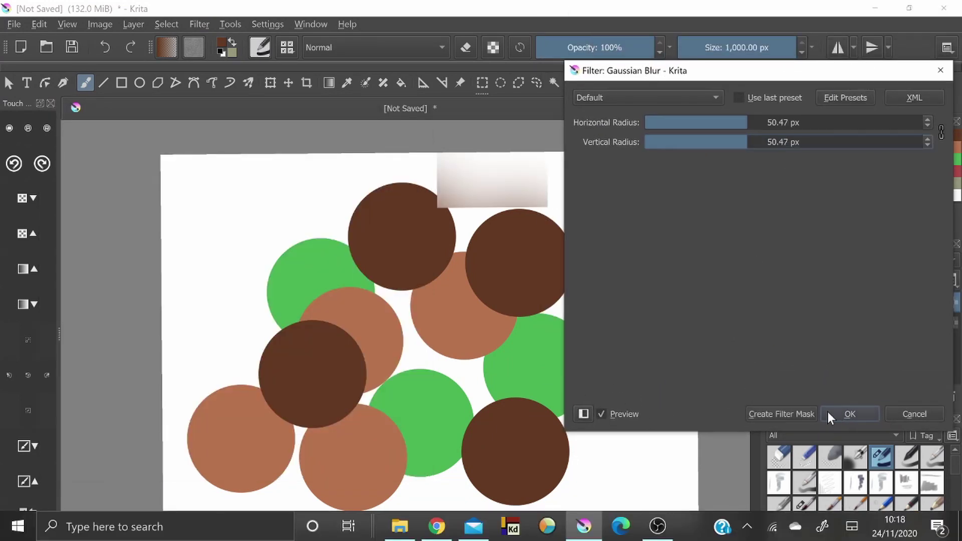
click(791, 416)
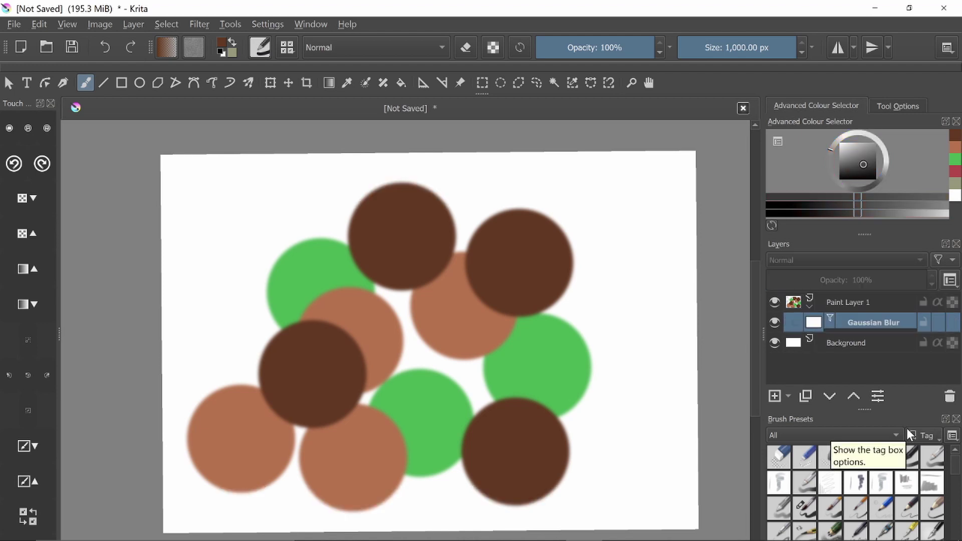
Step: Toggle the Gaussian Blur mask off and on to compare the circles, and look through the available filter categories
mouse_move(850, 336)
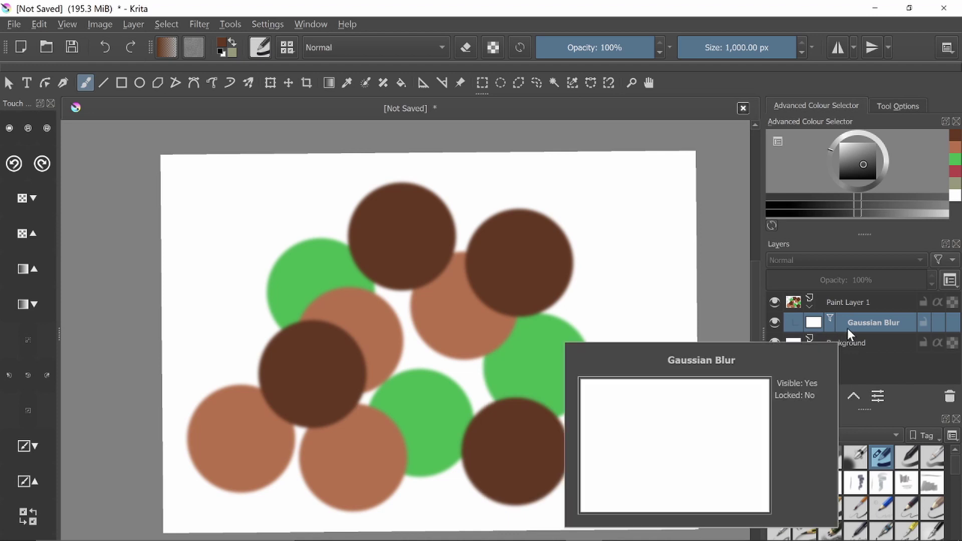
click(776, 322)
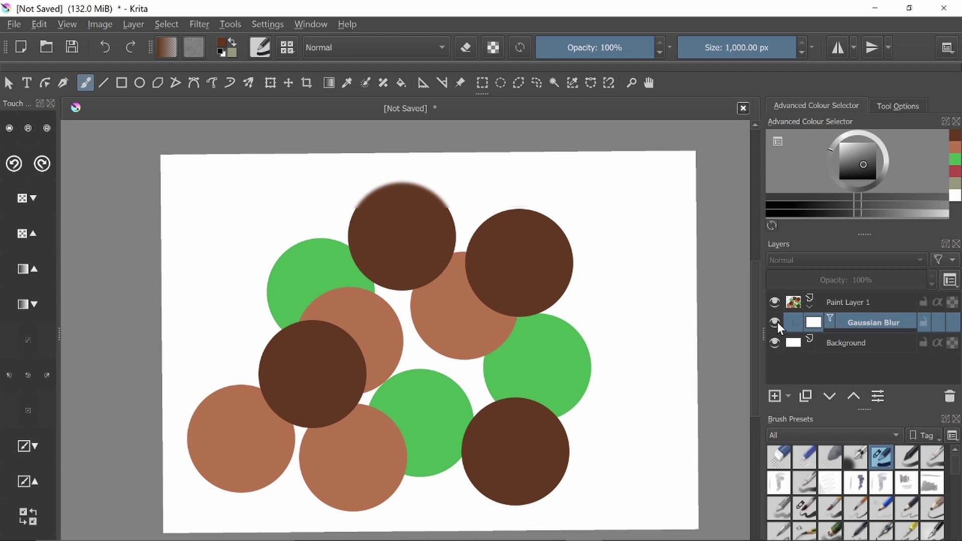
click(198, 24)
mouse_move(271, 109)
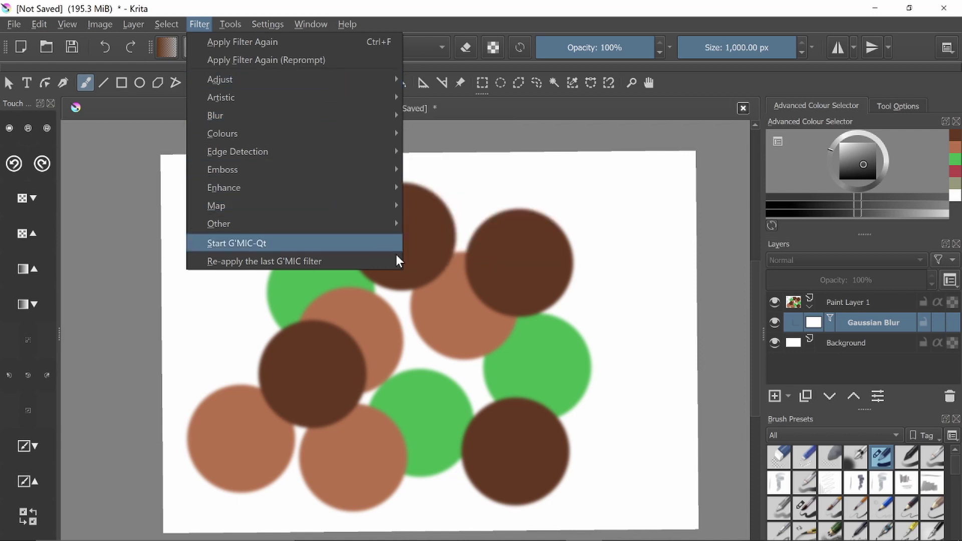
click(535, 337)
Step: Hide the Gaussian Blur mask and Paint Layer 1, and show both again
click(774, 324)
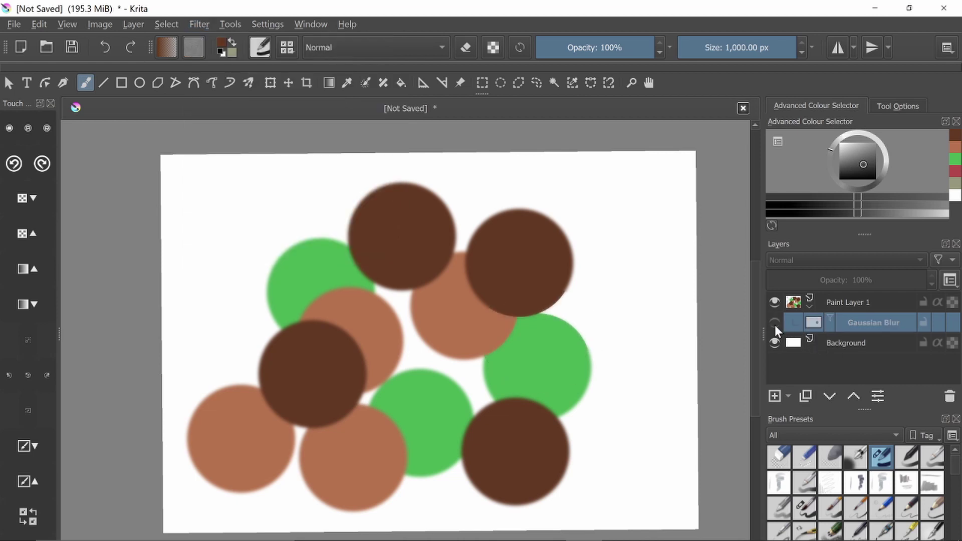
click(775, 302)
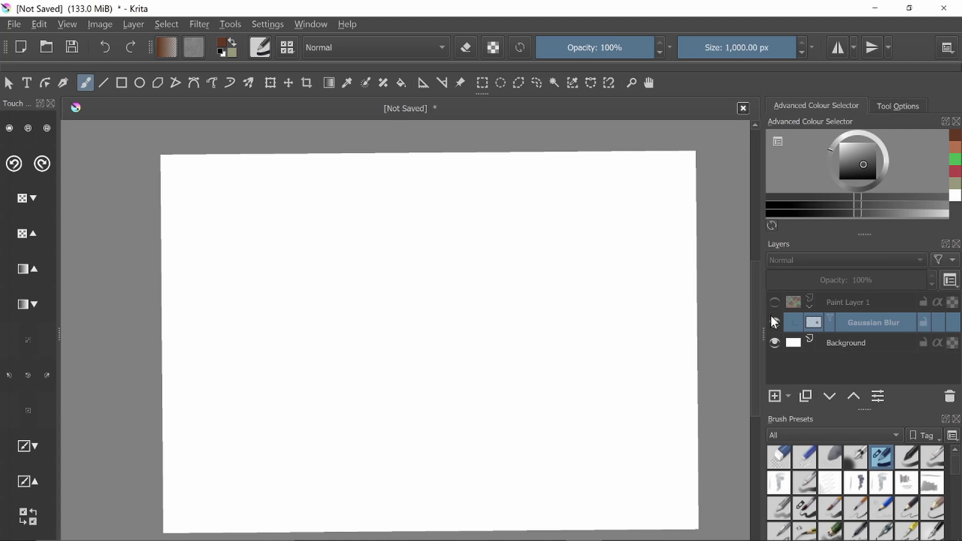
click(774, 322)
click(775, 302)
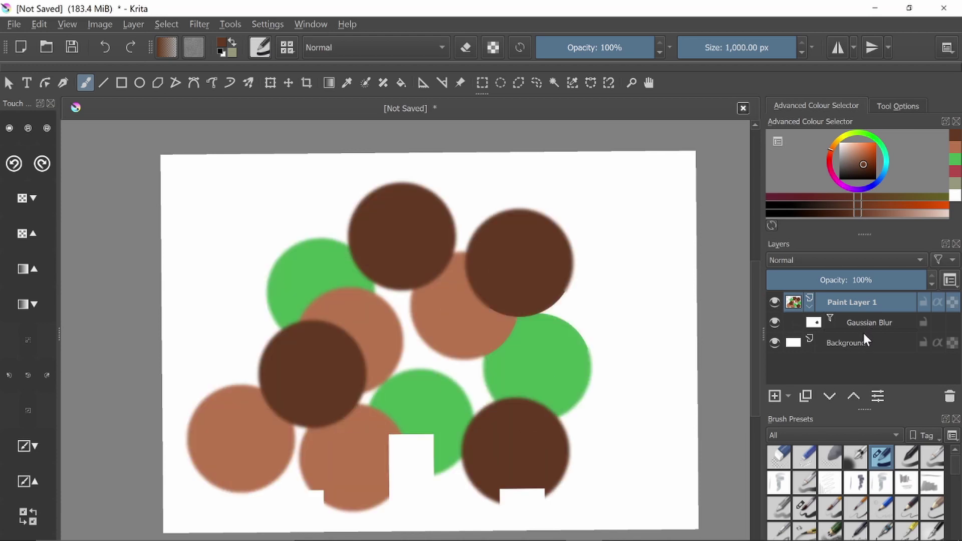
Step: On the Gaussian Blur mask, pick white, switch to black, and paint over the upper-right dark brown circle and the light brown one beside it
click(864, 324)
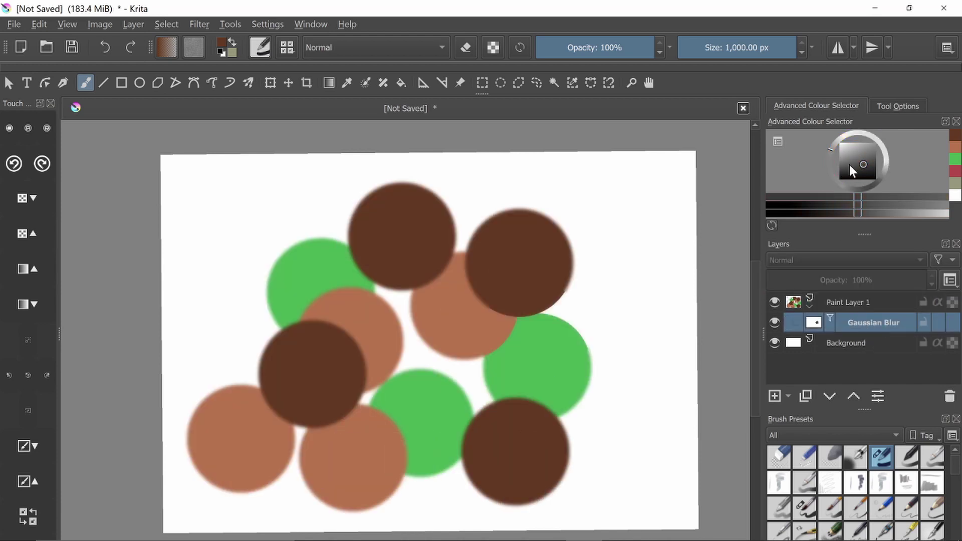
drag(850, 149, 834, 143)
click(874, 176)
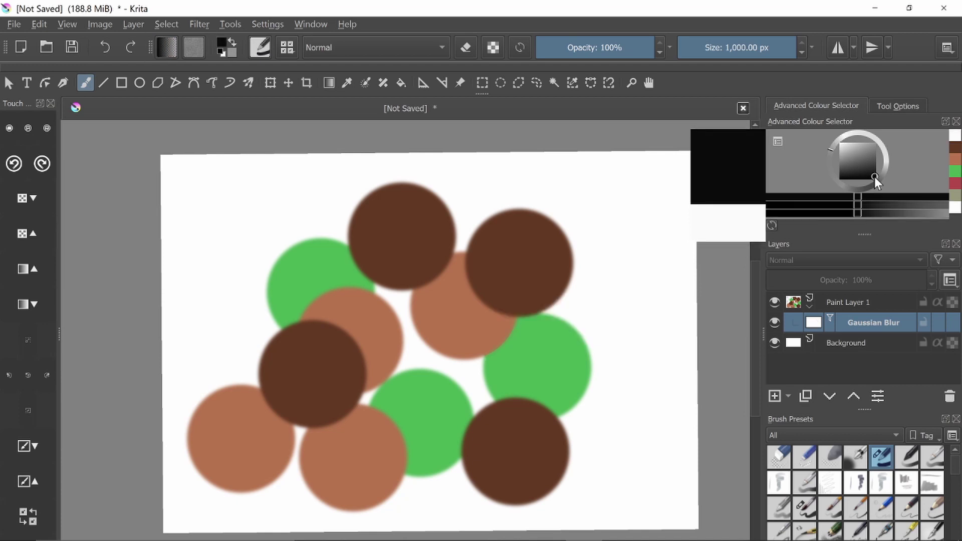
click(519, 256)
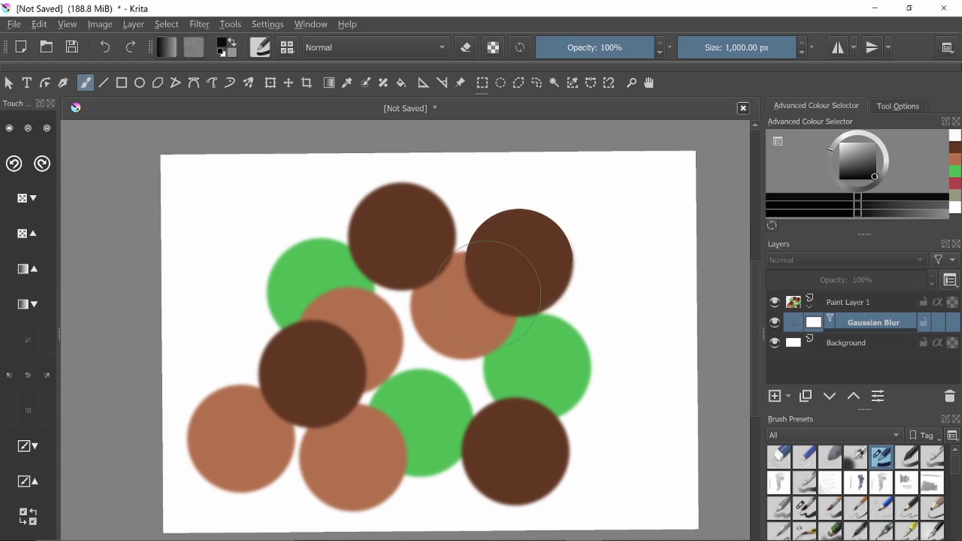
drag(486, 294, 473, 375)
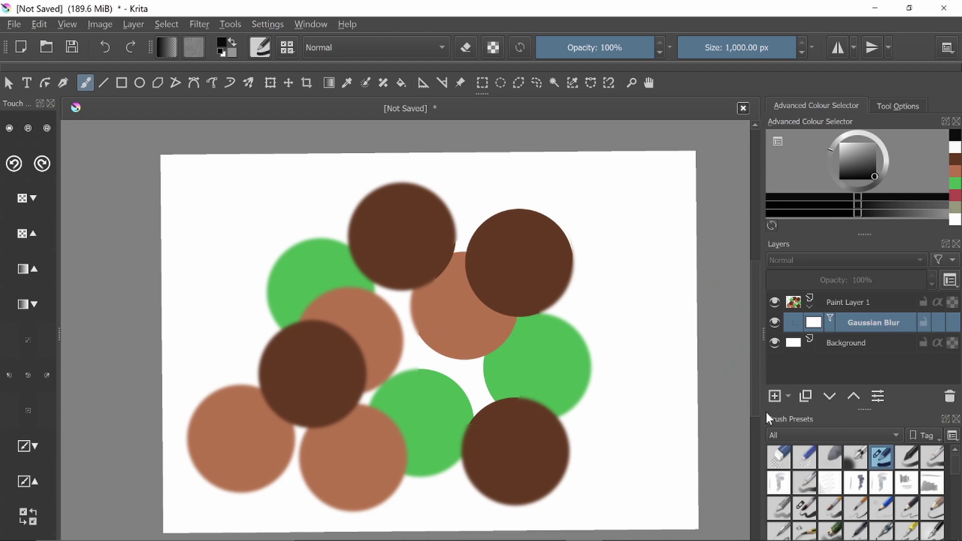
Step: Hide the Gaussian Blur mask and Paint Layer 1, and add a new paint layer above them
click(776, 316)
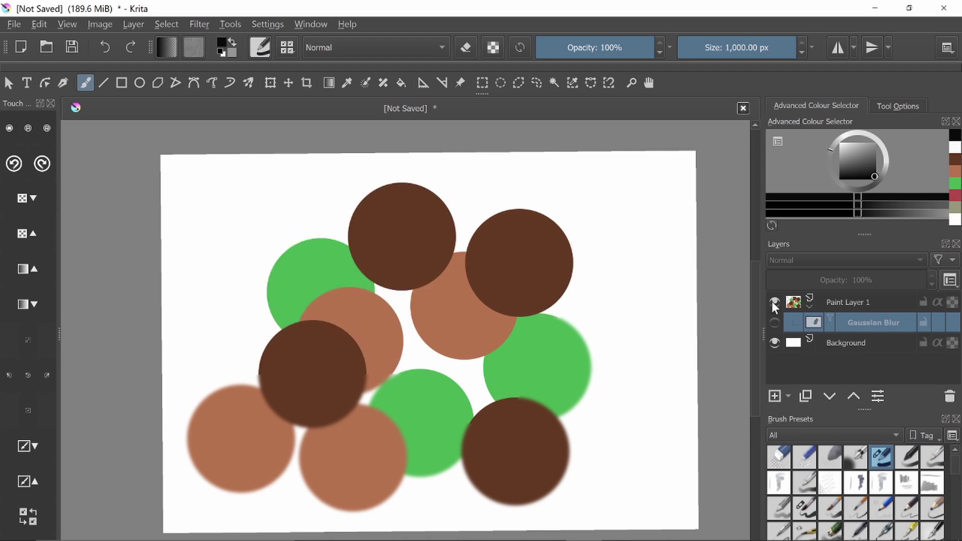
click(774, 304)
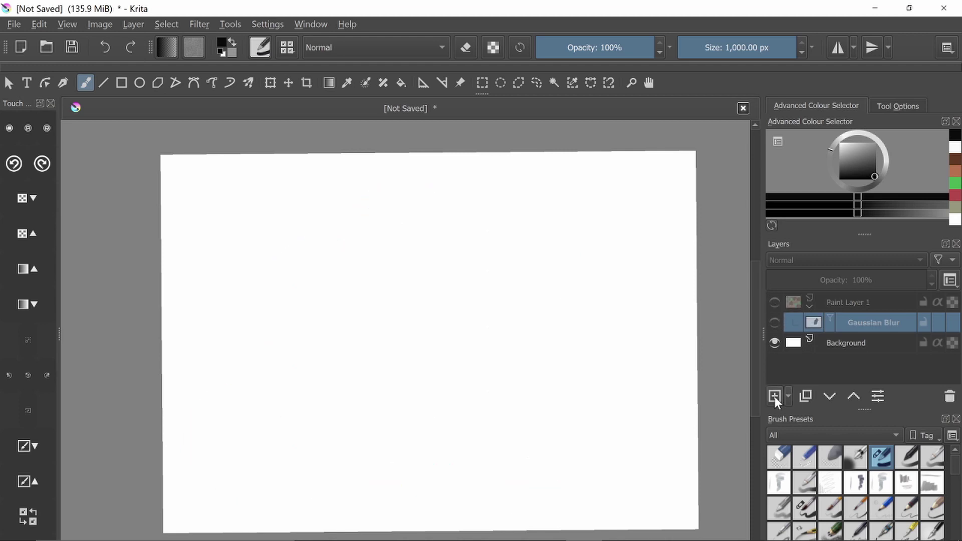
click(774, 396)
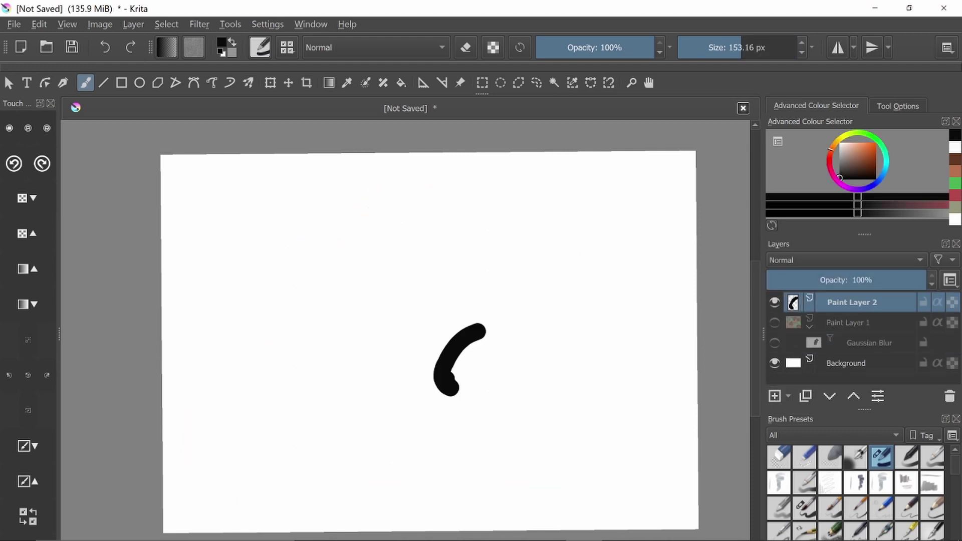
Step: Undo the last black stroke and paint three black leaf shapes near the canvas centre with a 113.44 px brush
key(ctrl+z)
key(slash)
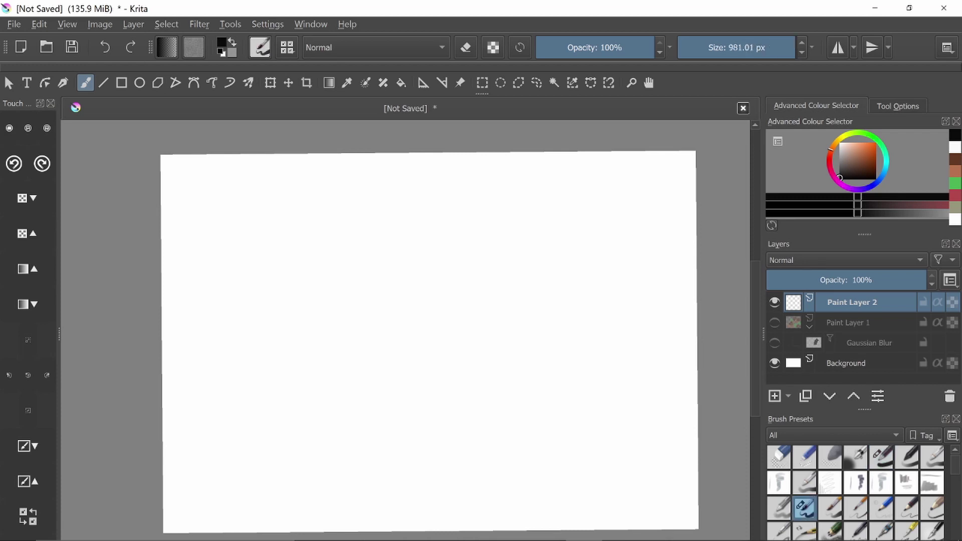
drag(742, 48, 734, 48)
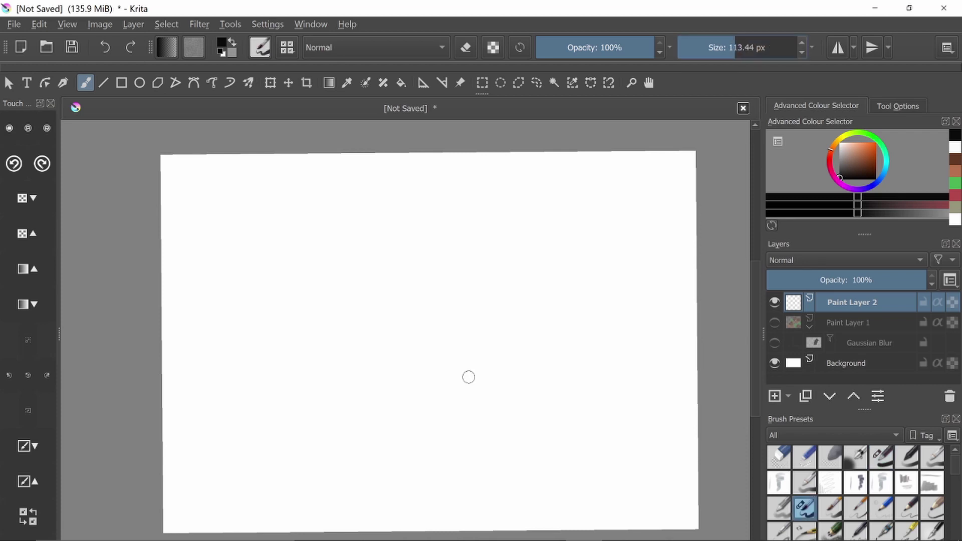
mouse_move(479, 390)
mouse_down()
mouse_move(499, 334)
mouse_move(492, 383)
mouse_move(485, 372)
mouse_move(481, 386)
mouse_move(499, 337)
mouse_move(484, 385)
mouse_move(501, 347)
mouse_up()
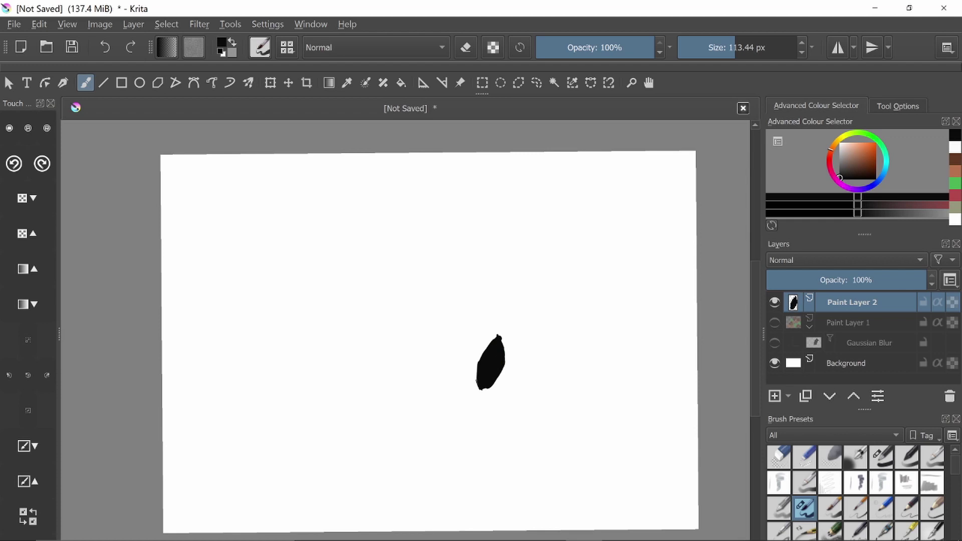
mouse_move(471, 394)
mouse_down()
mouse_move(449, 352)
mouse_move(466, 368)
mouse_move(467, 384)
mouse_move(453, 368)
mouse_move(460, 389)
mouse_move(447, 368)
mouse_move(457, 390)
mouse_move(465, 390)
mouse_move(450, 353)
mouse_move(468, 389)
mouse_move(457, 362)
mouse_move(472, 390)
mouse_move(471, 376)
mouse_move(509, 391)
mouse_up()
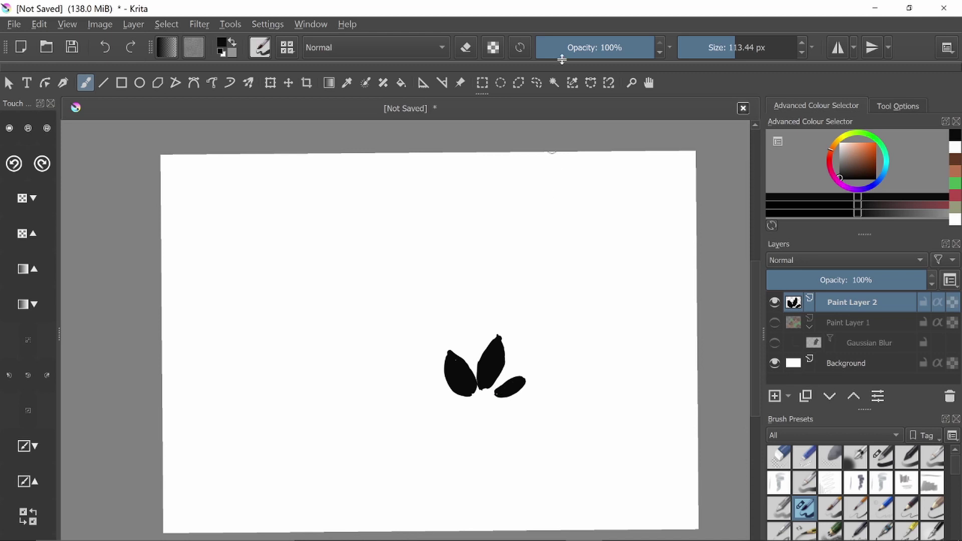
Step: Enclose the three leaves in a rectangular selection, hide the Background, and stamp them as a Stamp Hearts brush tip named leaves
click(482, 82)
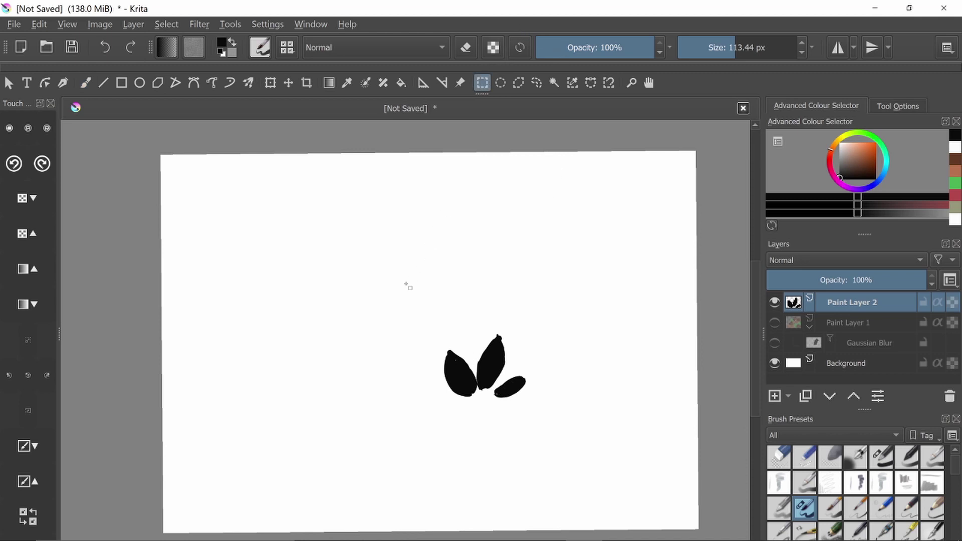
drag(411, 314, 562, 431)
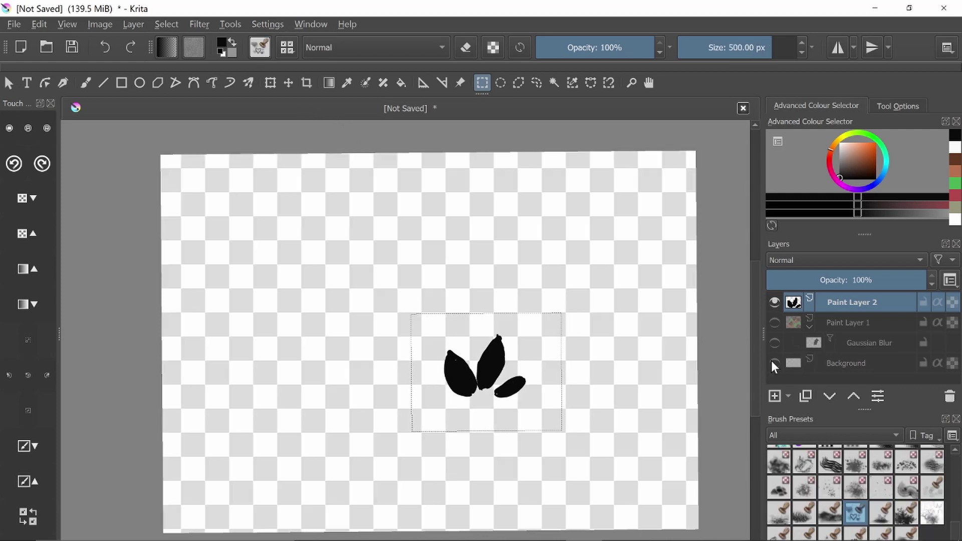
click(249, 43)
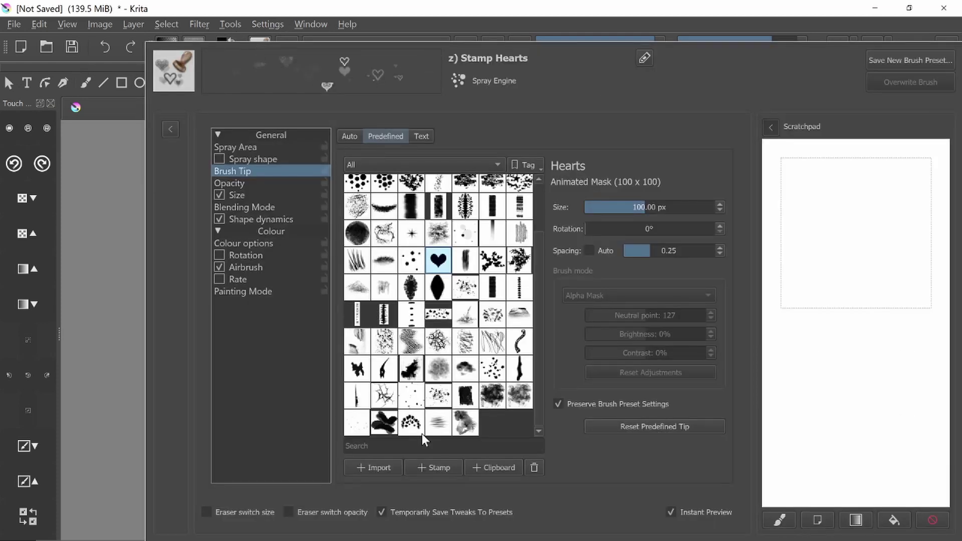
click(434, 467)
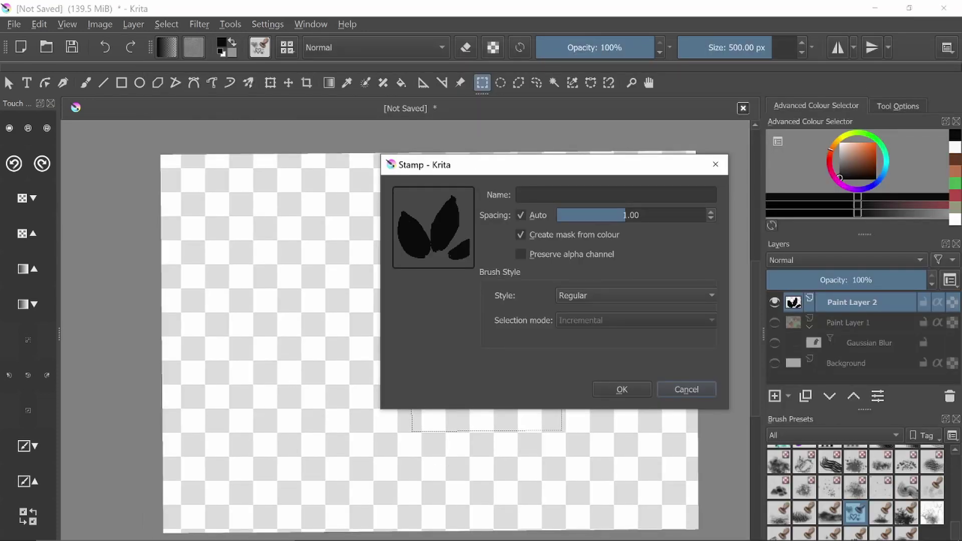
click(616, 195)
text(leave)
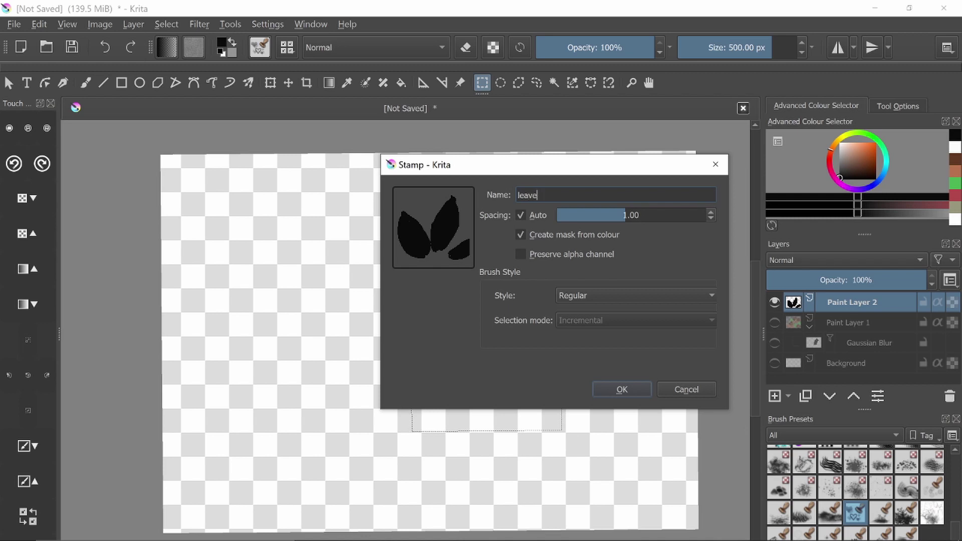
text(s)
click(632, 392)
Step: Show the Background layer again and deselect the area around the leaves
click(774, 364)
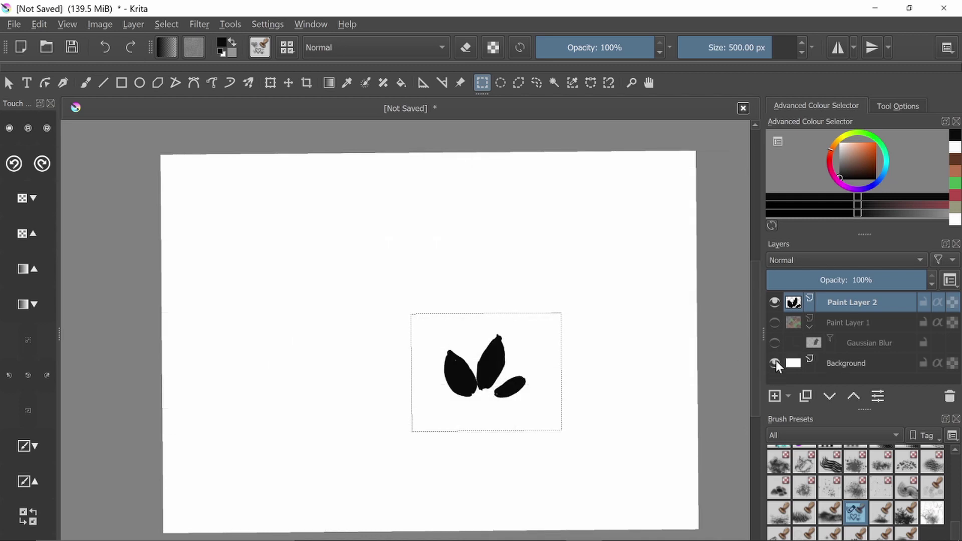
click(167, 24)
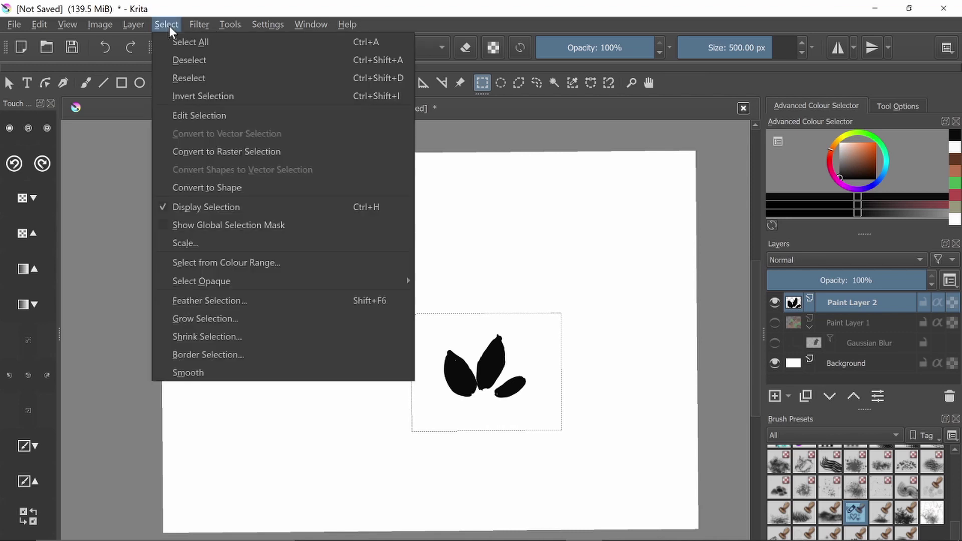
click(206, 59)
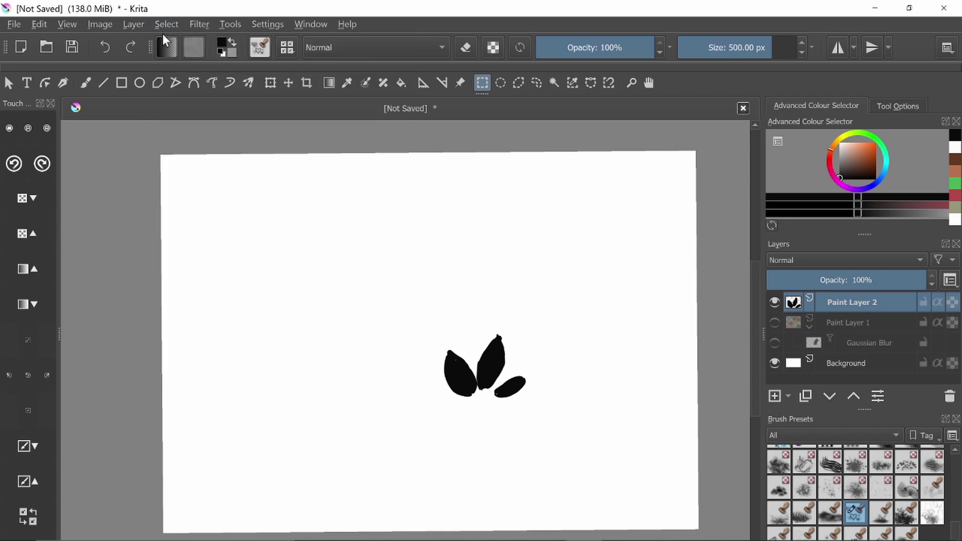
Step: Test the leaves brush with a dab beside the painted leaves, fill the scratchpad with strokes, and view the brush's Opacity settings
click(378, 369)
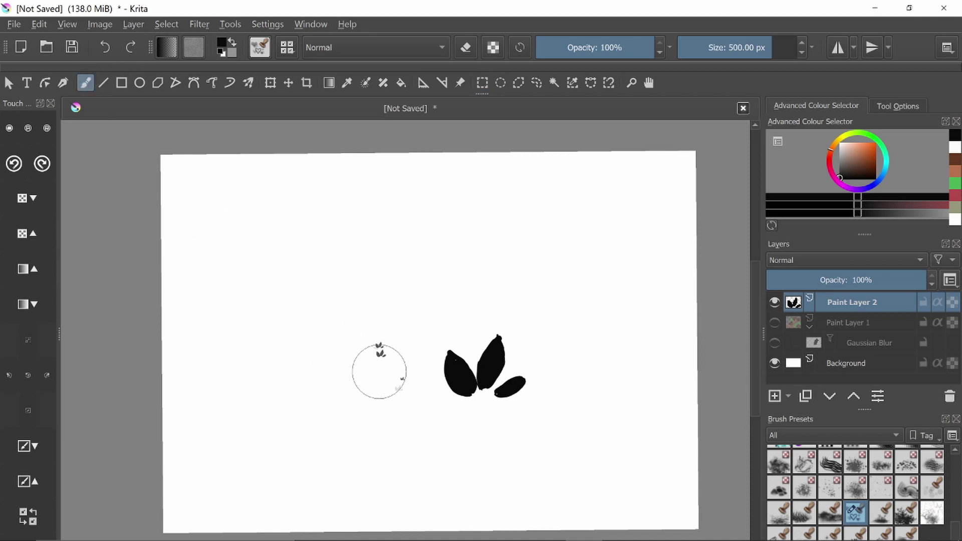
click(260, 48)
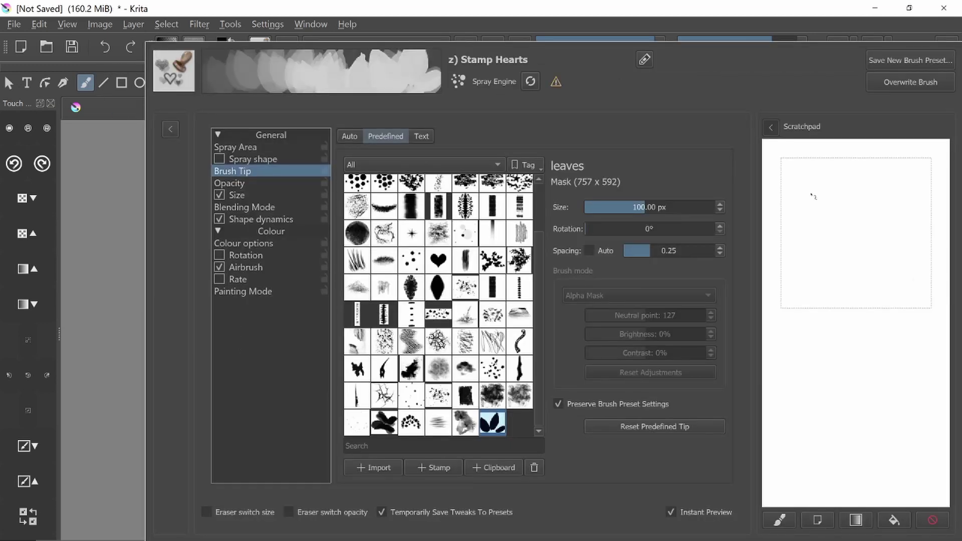
mouse_move(811, 196)
mouse_down()
mouse_move(867, 205)
mouse_move(866, 231)
mouse_move(886, 257)
mouse_up()
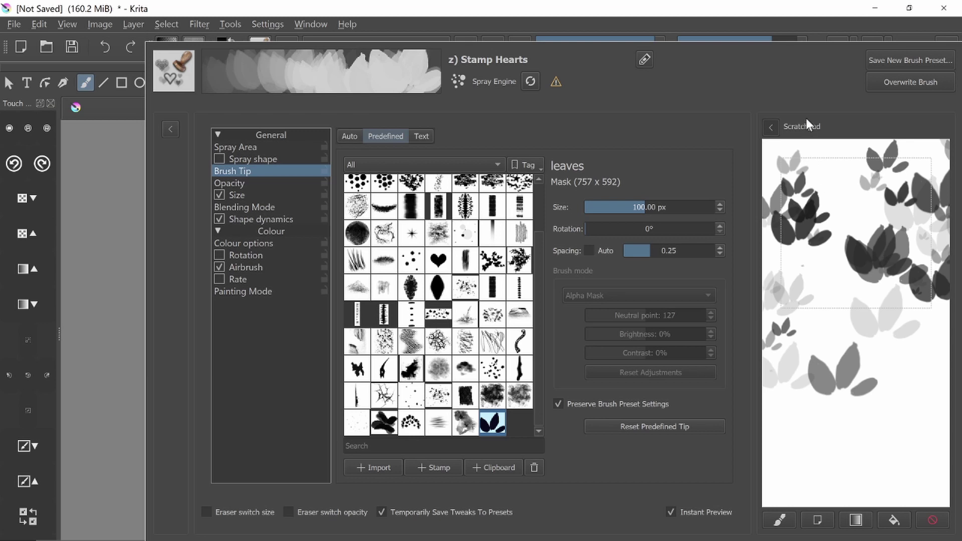
click(283, 183)
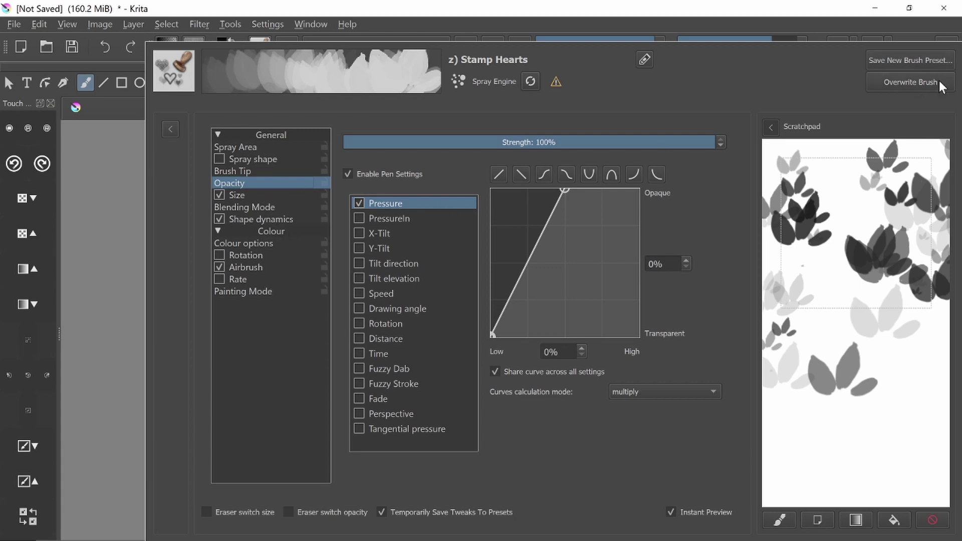
Step: Save the brush as a new preset named three leaves st, using the scratchpad painting as its thumbnail
click(935, 61)
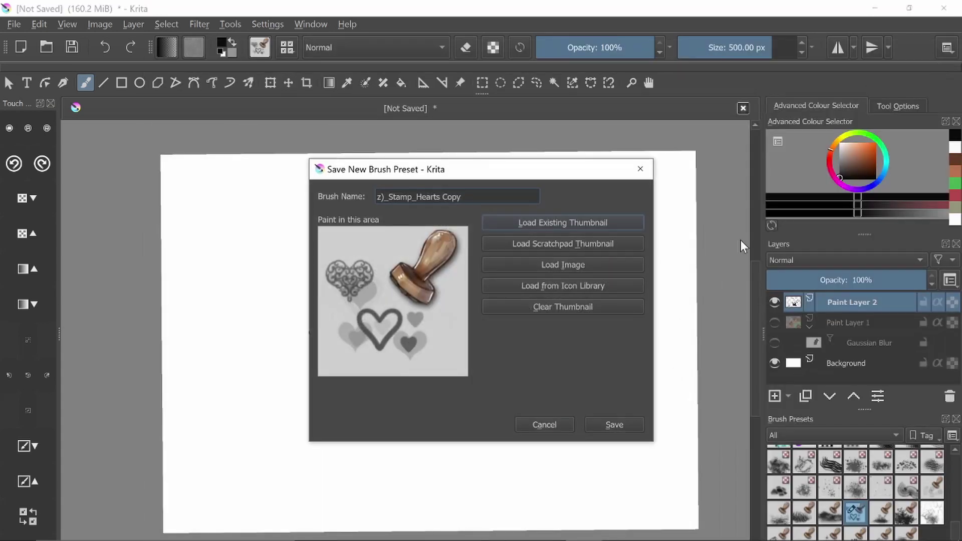
click(596, 244)
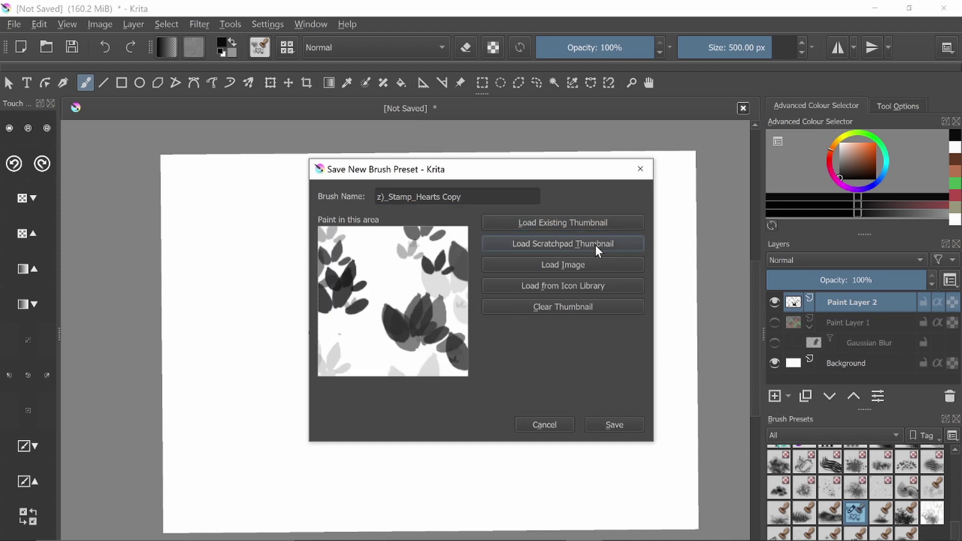
click(485, 200)
key(BackSpace)
key(BackSpace)
key(BackSpace)
key(BackSpace)
key(BackSpace)
key(BackSpace)
key(BackSpace)
key(BackSpace)
key(BackSpace)
key(BackSpace)
key(BackSpace)
key(BackSpace)
key(BackSpace)
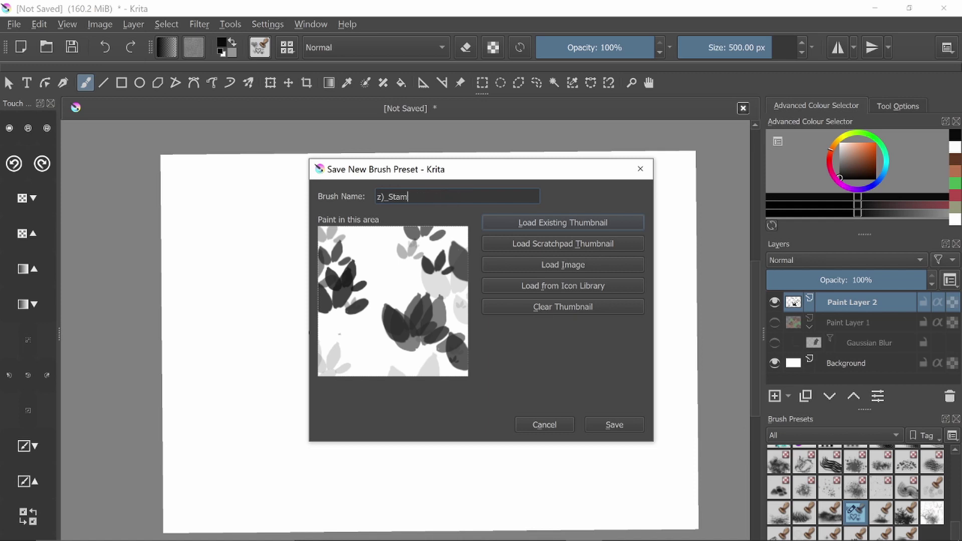
key(BackSpace)
key(BackSpace)
key(BackSpace)
key(BackSpace)
key(BackSpace)
key(BackSpace)
key(BackSpace)
text(three leaves st)
key(BackSpace)
key(BackSpace)
key(BackSpace)
text(st)
key(Return)
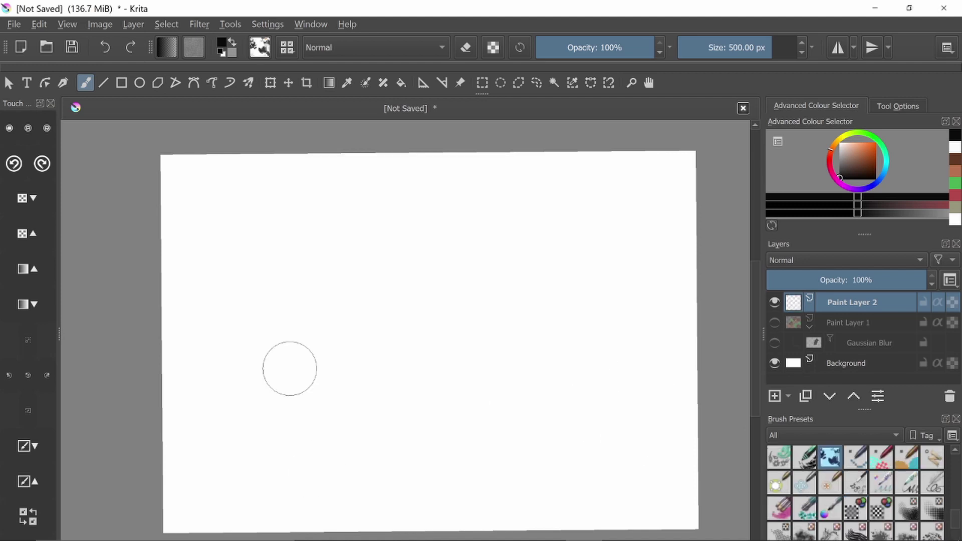
Step: Create a Monotype Corsiva 72 pt text in the upper part of the canvas reading "This is a test"
click(32, 83)
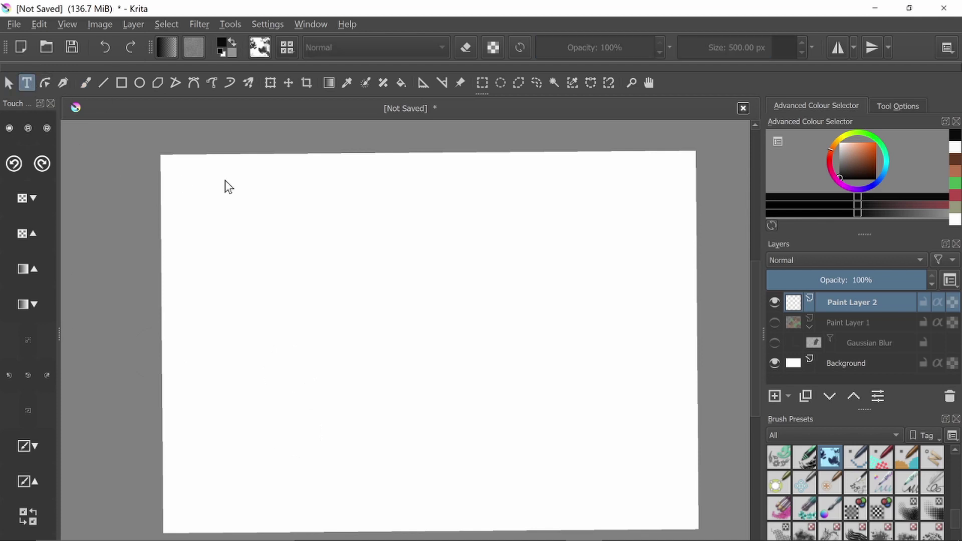
click(897, 106)
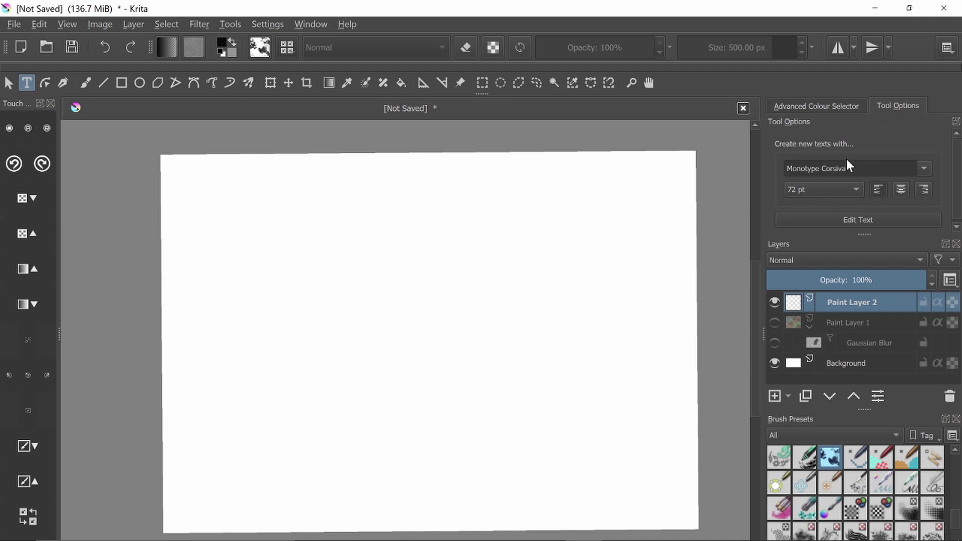
drag(260, 214, 408, 337)
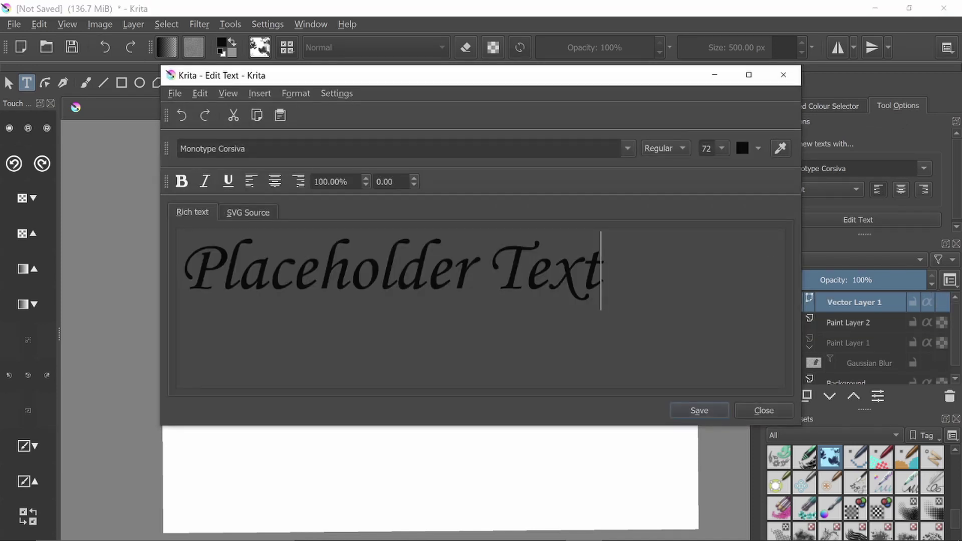
key(BackSpace)
key(BackSpace)
key(BackSpace)
key(BackSpace)
key(BackSpace)
key(BackSpace)
key(BackSpace)
key(BackSpace)
key(BackSpace)
key(BackSpace)
key(BackSpace)
key(BackSpace)
key(BackSpace)
key(BackSpace)
key(BackSpace)
key(BackSpace)
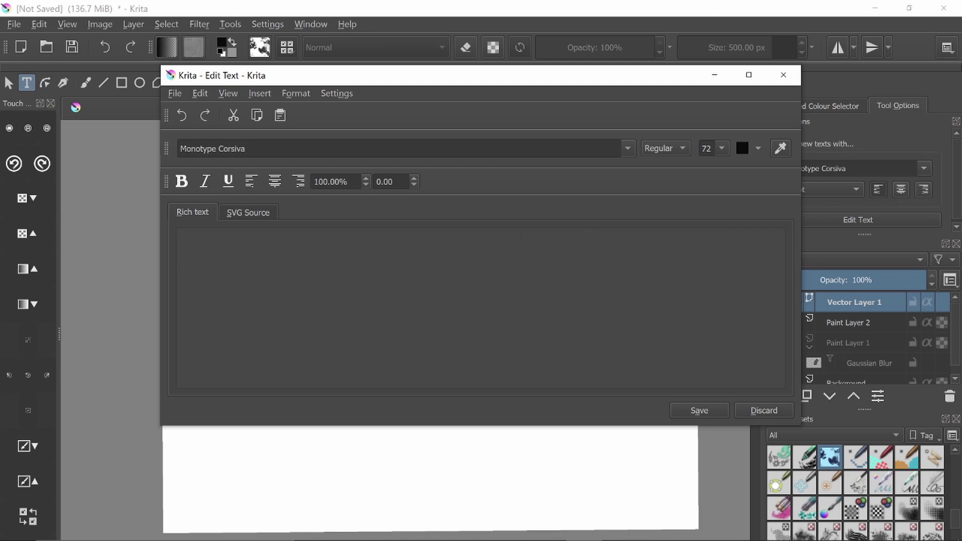
text(This is)
text(a test)
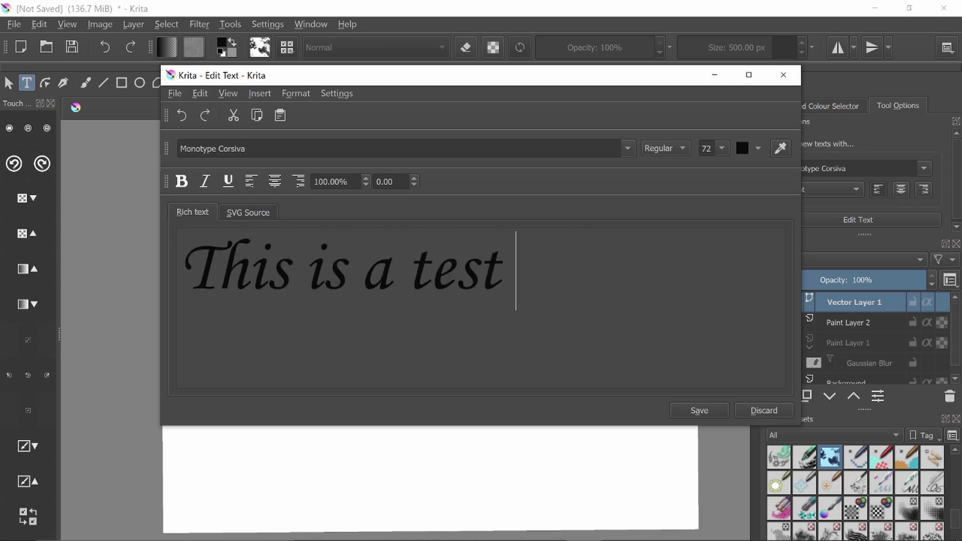
Step: Look through the available font sizes and the text colour palette
click(721, 145)
mouse_move(726, 219)
mouse_down()
mouse_move(728, 178)
mouse_move(732, 234)
mouse_up()
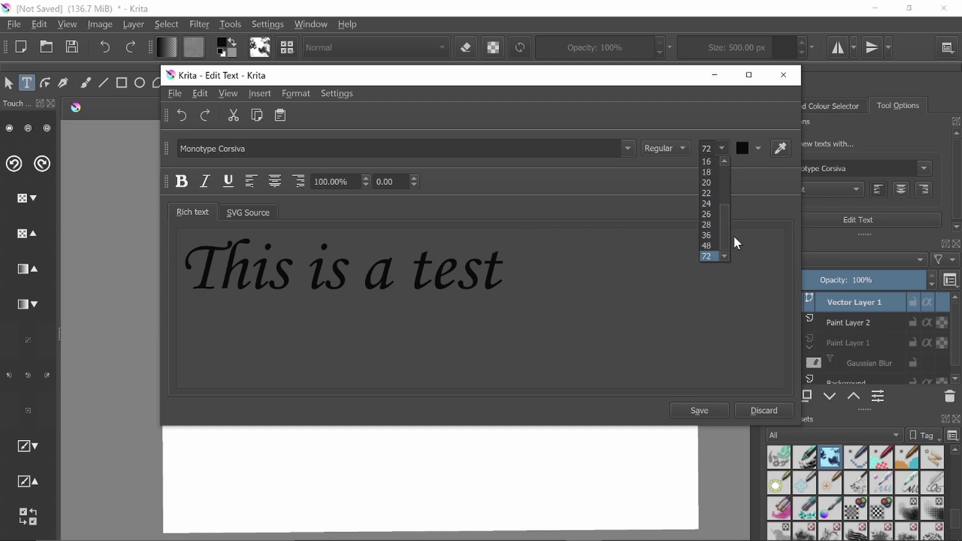
click(755, 159)
click(757, 148)
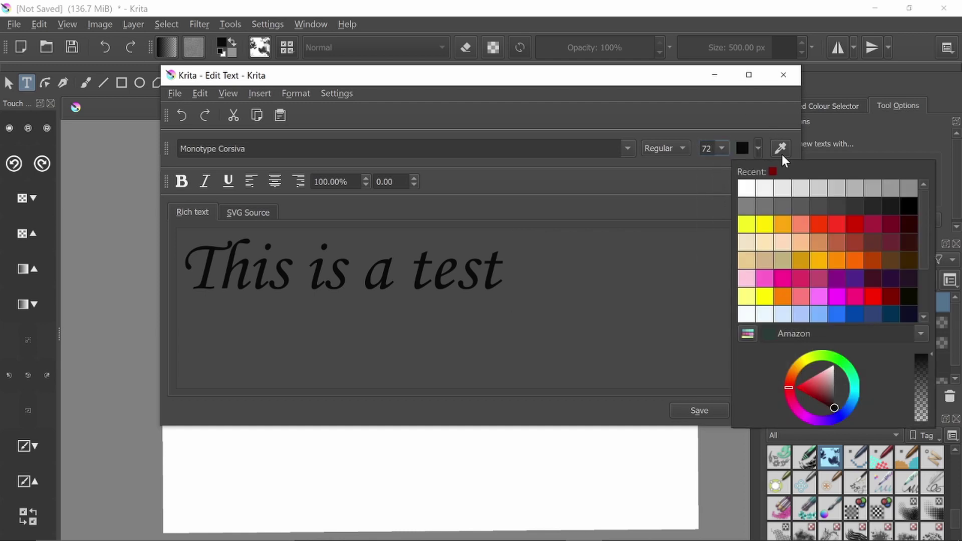
click(671, 163)
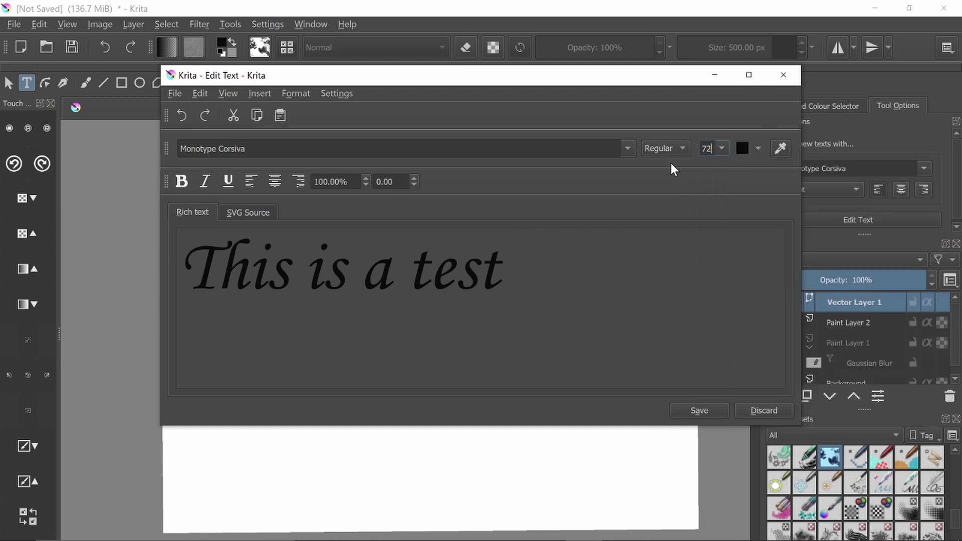
Step: Change the text's font to Bradley Hand ITC
click(627, 146)
click(593, 179)
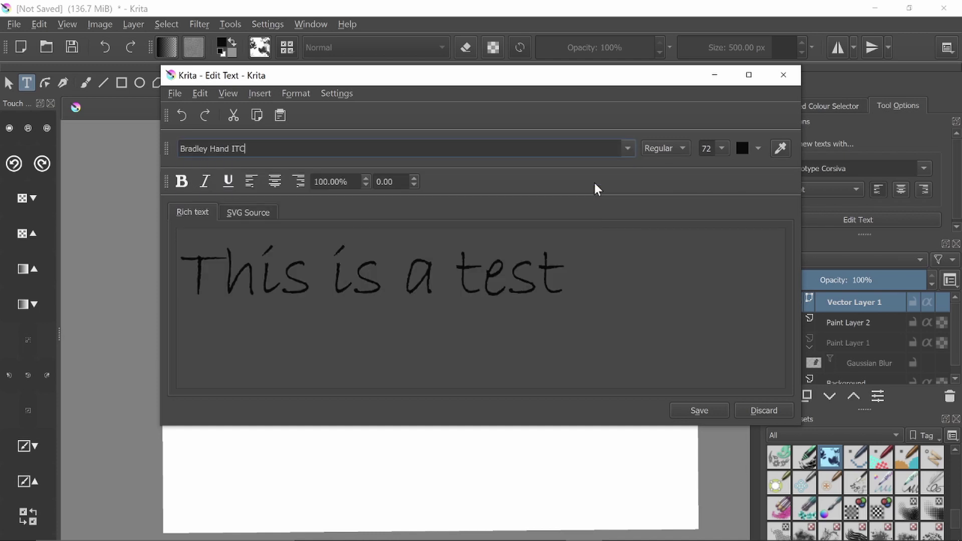
click(632, 147)
click(689, 310)
Step: Try bold, italic and underline on the text, turning each one off again
click(188, 188)
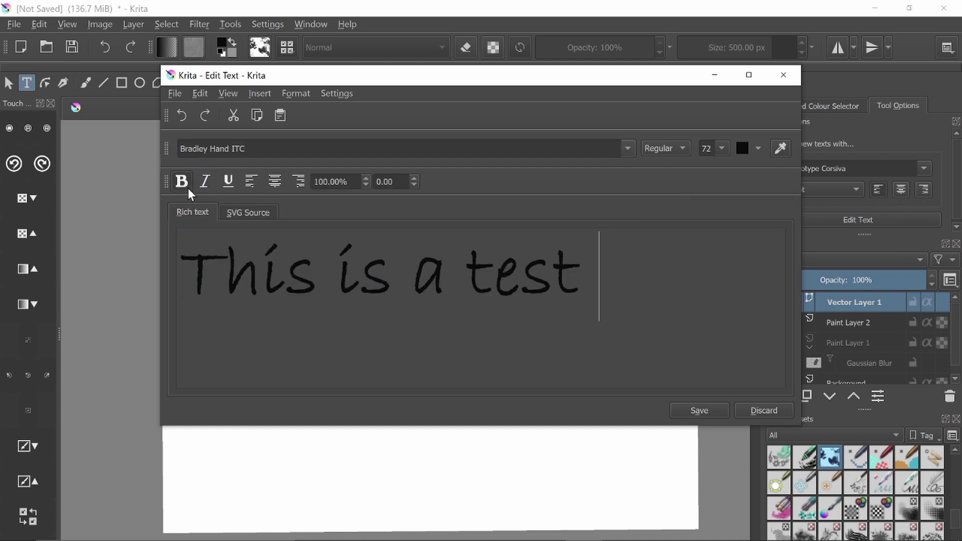
click(187, 187)
click(210, 182)
click(210, 181)
click(228, 181)
click(229, 182)
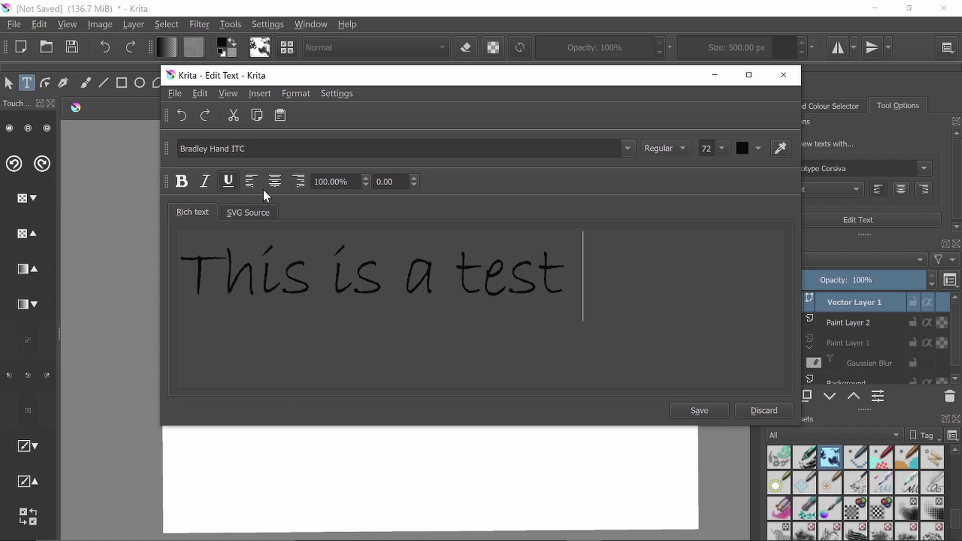
Step: Finish editing the text, enlarge and move it to the canvas's upper-left corner, and rescale it from its lower-right corner
click(747, 411)
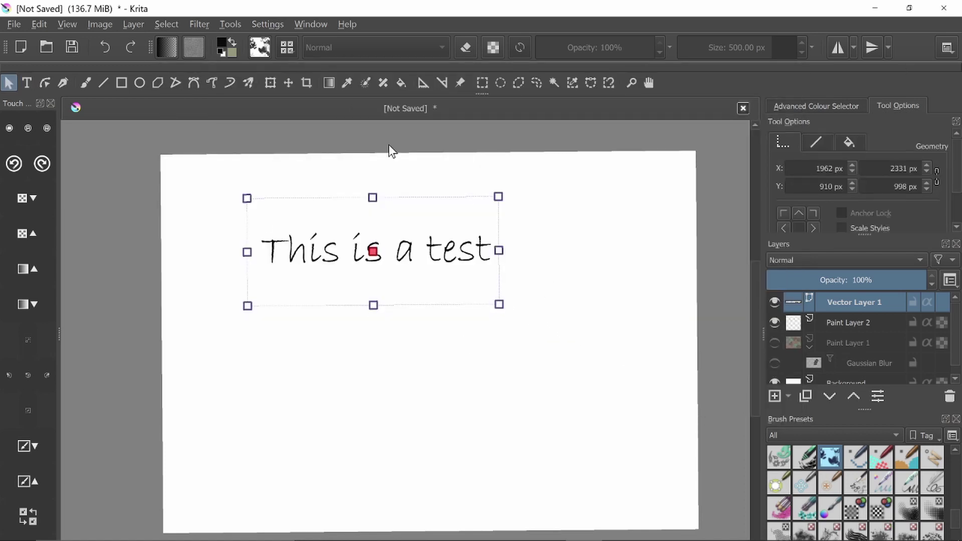
click(270, 82)
drag(492, 262, 695, 311)
drag(534, 251, 440, 168)
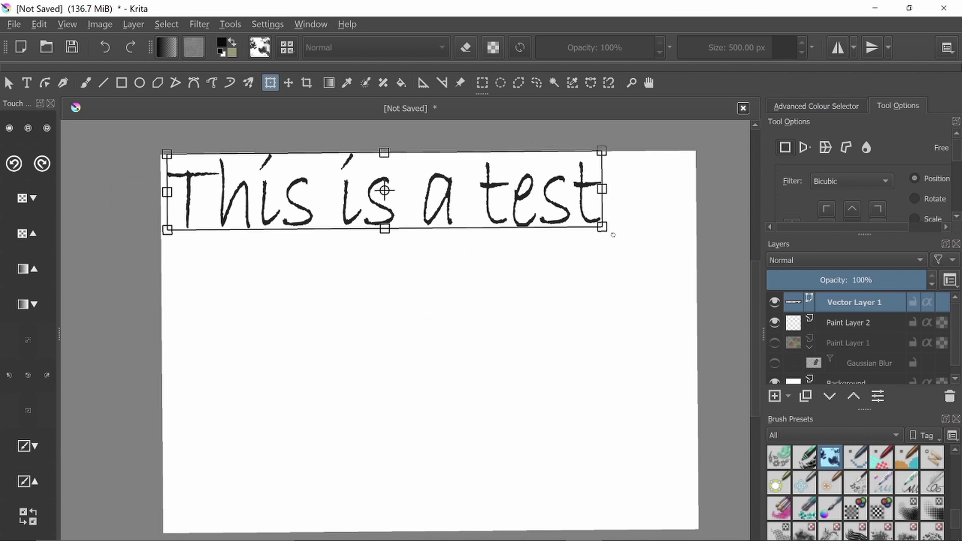
drag(602, 229, 369, 234)
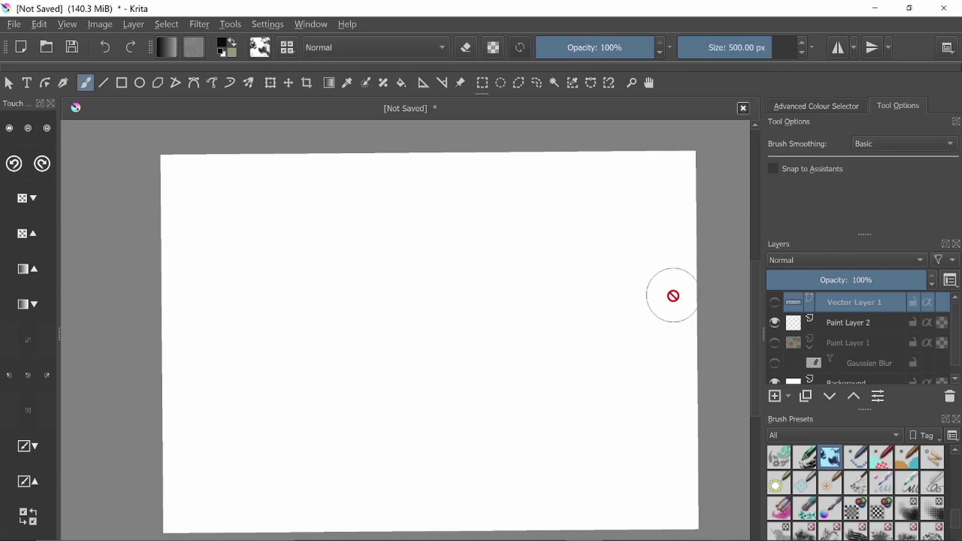
Step: Make Paint Layer 2 the active layer and choose the 40 px brush preset at the end of the first row
click(876, 342)
click(889, 323)
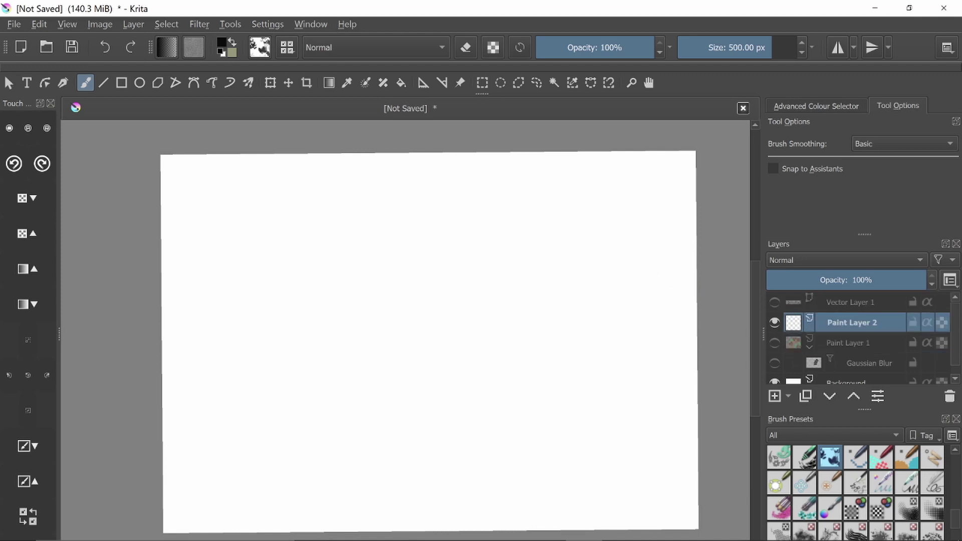
scroll(855, 491, up, 10)
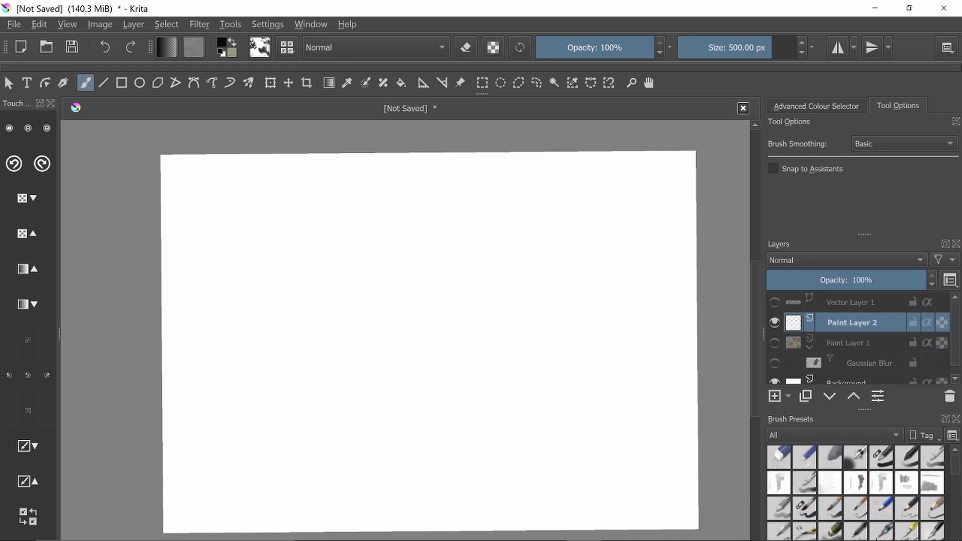
click(931, 457)
Step: Pick an orange colour and draw a smiley on the canvas with two slanted lines for eyes and a curved mouth
click(824, 106)
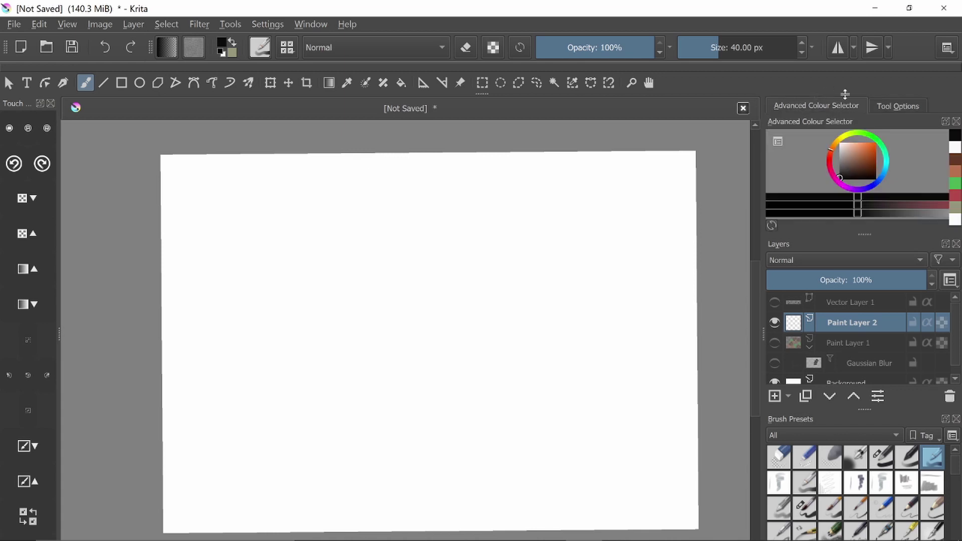
click(866, 166)
drag(868, 151, 870, 147)
drag(411, 261, 427, 330)
drag(448, 265, 461, 313)
mouse_move(415, 355)
mouse_down()
mouse_move(487, 369)
mouse_move(497, 314)
mouse_up()
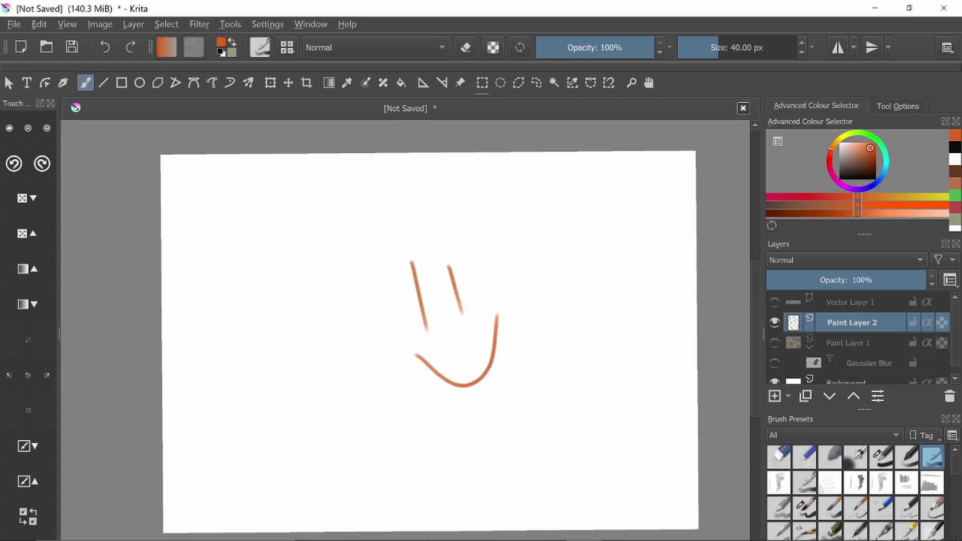